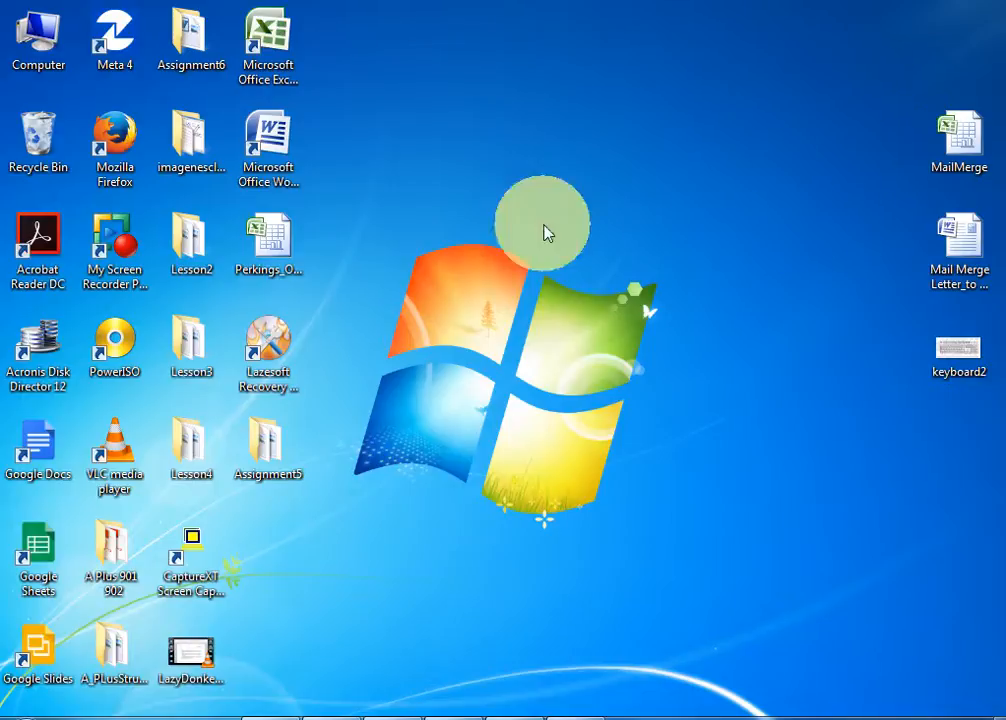
- Open Microsoft Excel with a blank workbook and examine how columns A to G and the first rows are laid out
double_click(272, 40)
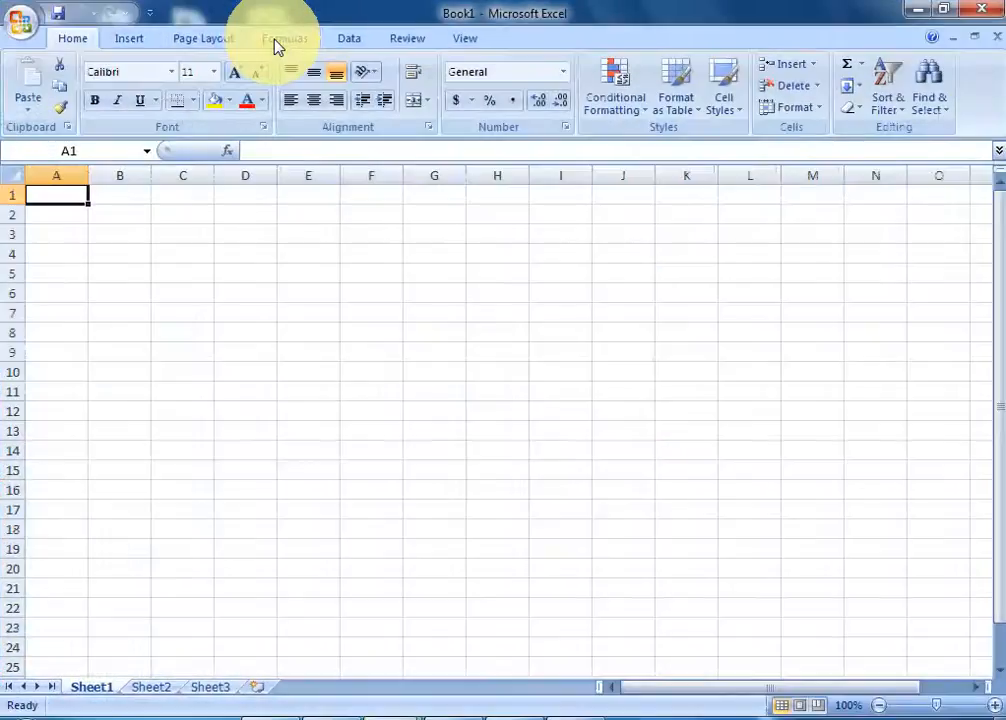
left_click(58, 176)
left_click(110, 176)
left_click(173, 176)
left_click(245, 176)
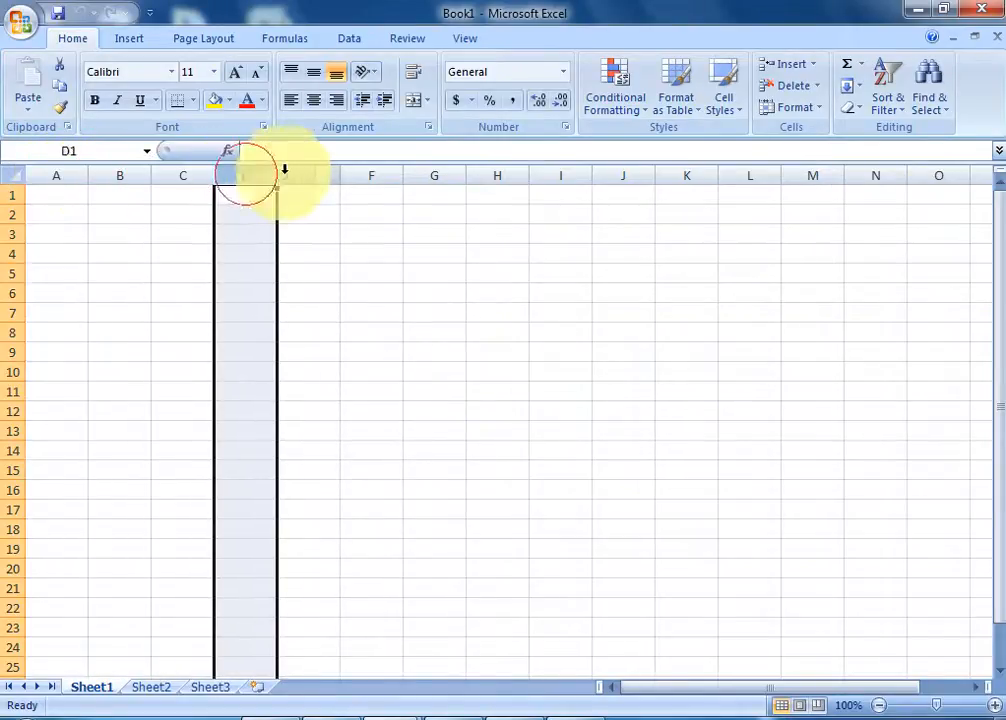
left_click(308, 176)
left_click(371, 176)
left_click(434, 176)
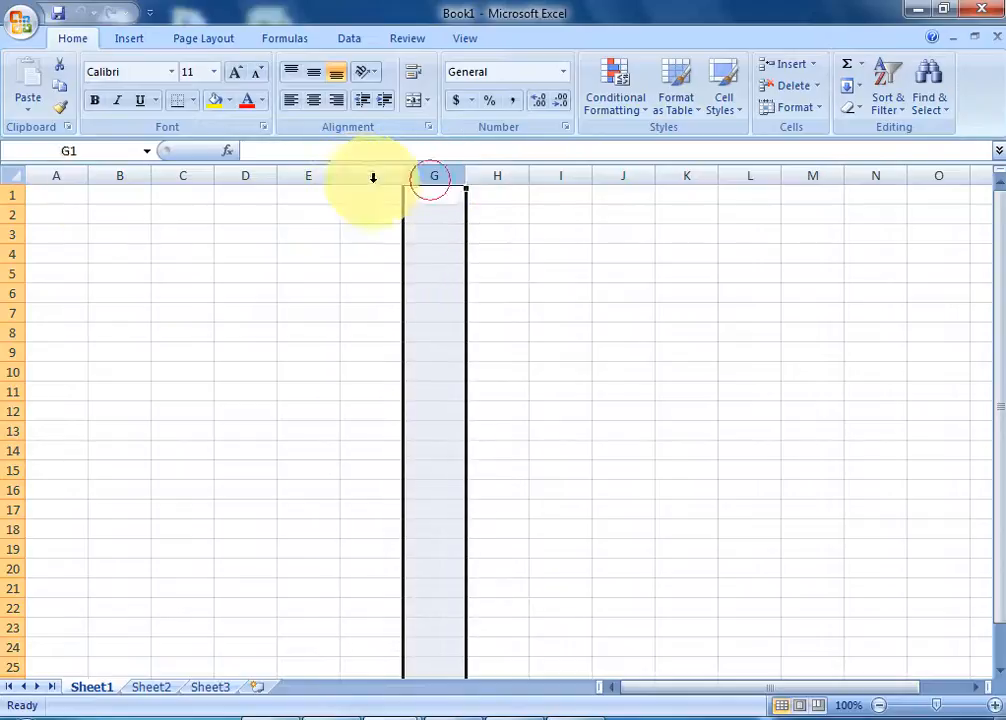
left_click(12, 195)
left_click(12, 215)
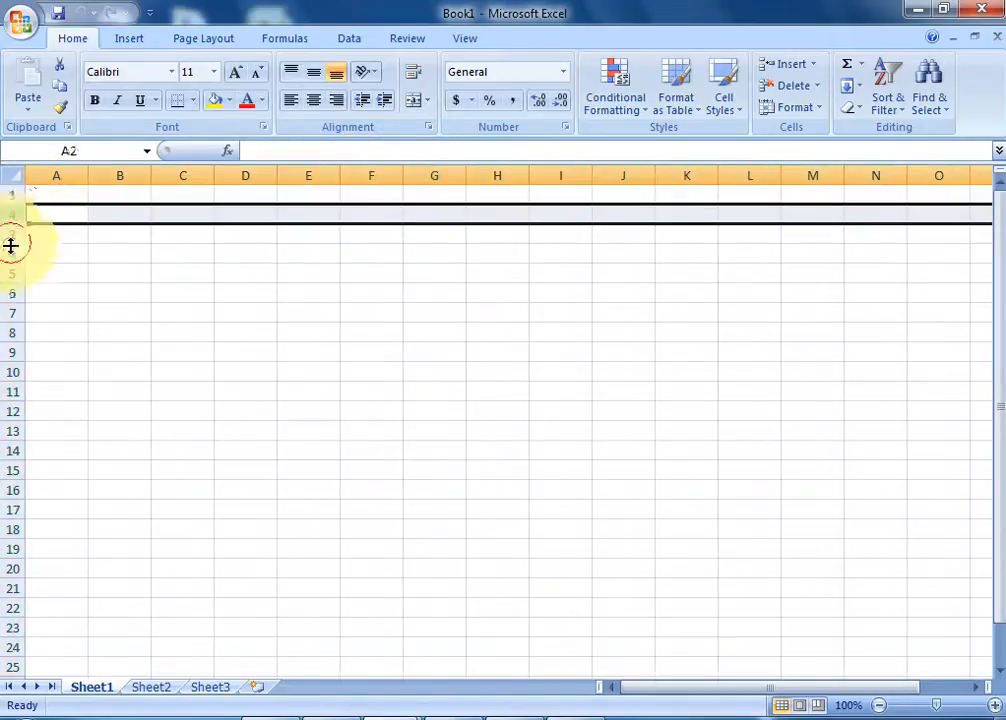
left_click(6, 254)
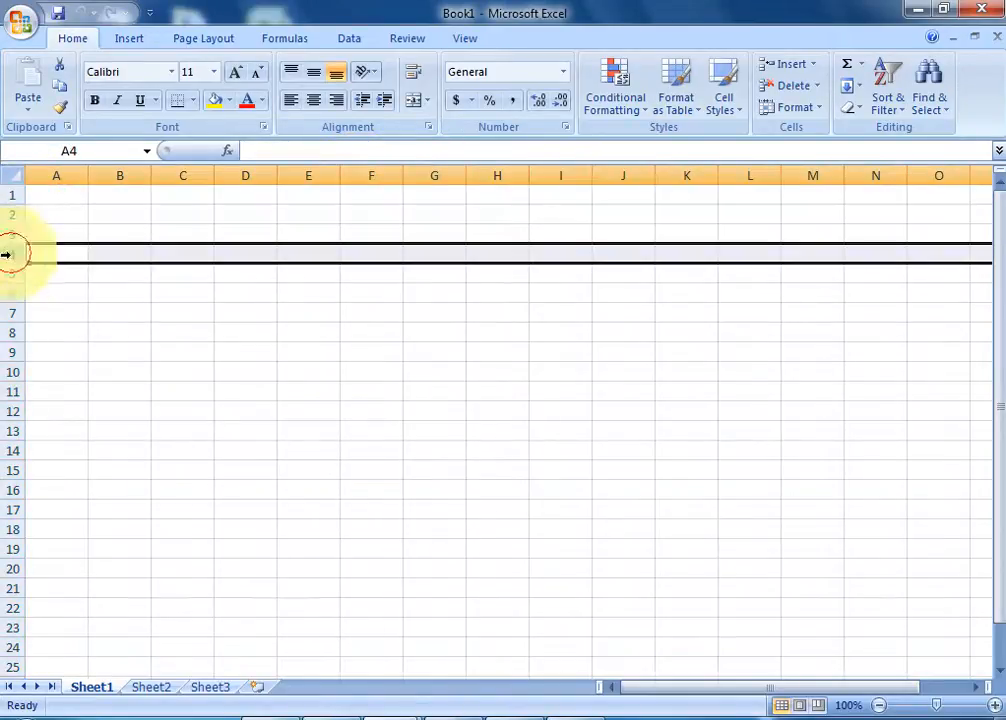
left_click(51, 198)
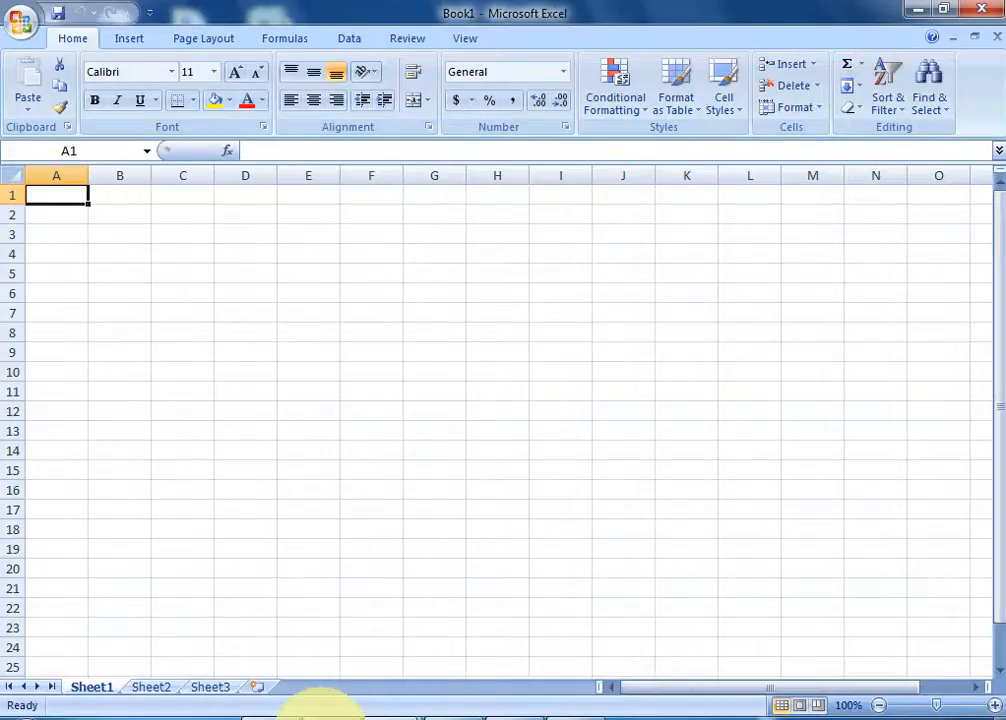
mouse_move(269, 683)
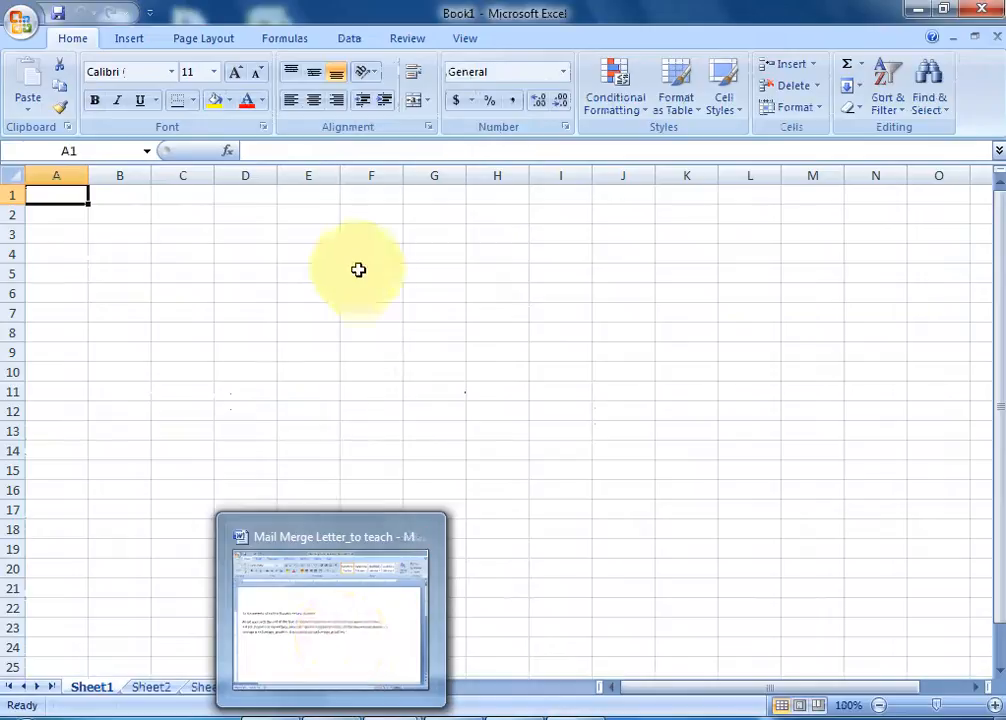
left_click(358, 269)
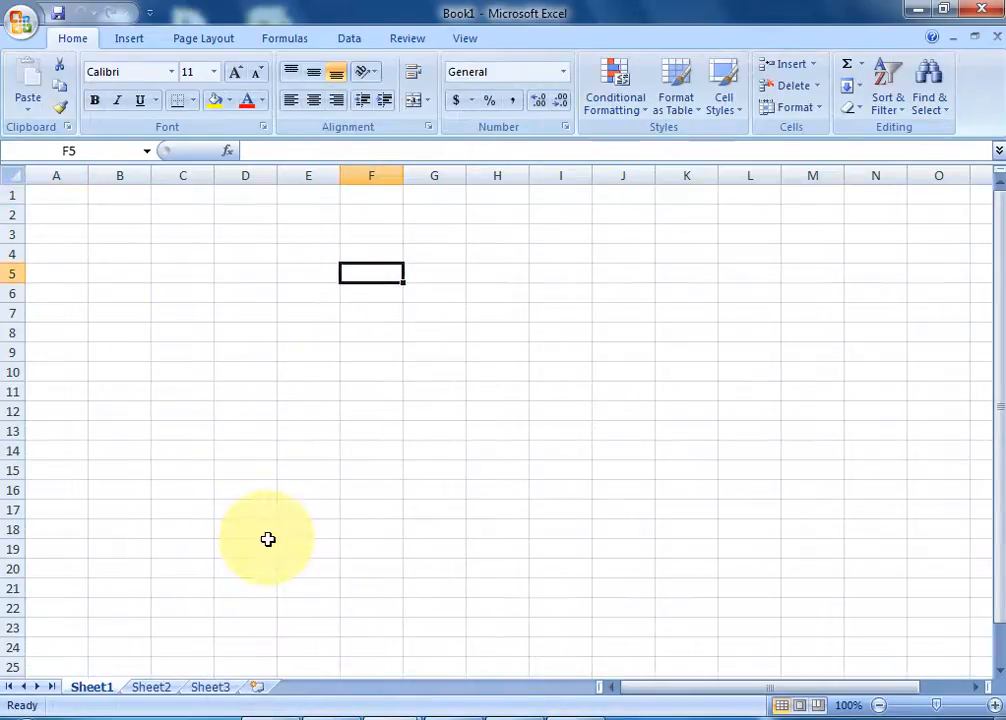
- Enter the column headings First Name in cell A1 and Last Name in cell B1
left_click(72, 189)
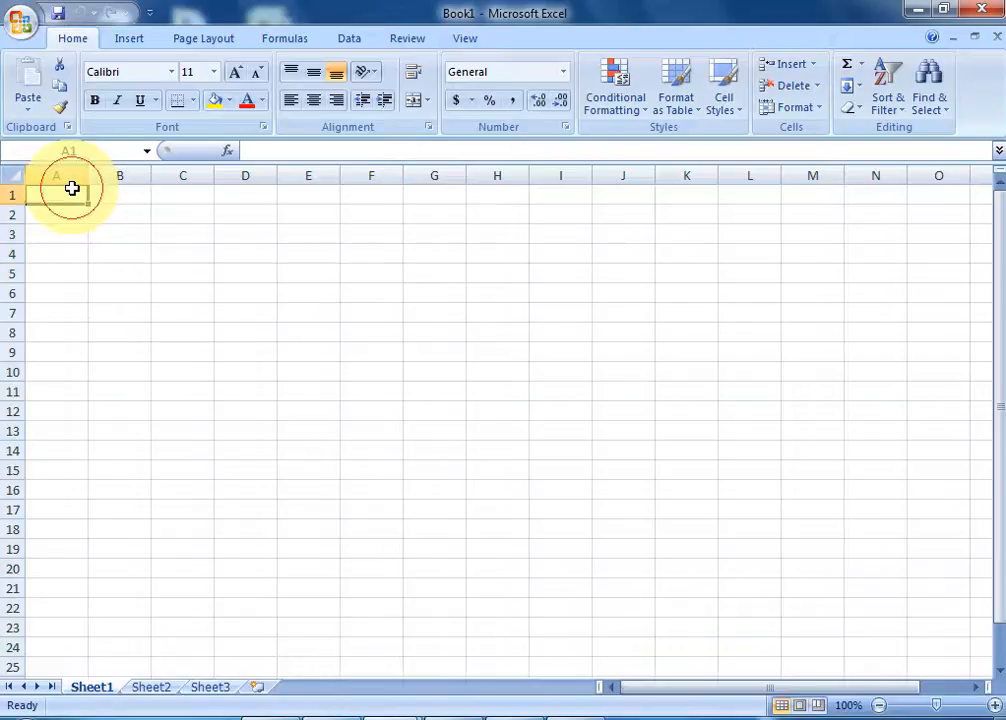
type("DFir")
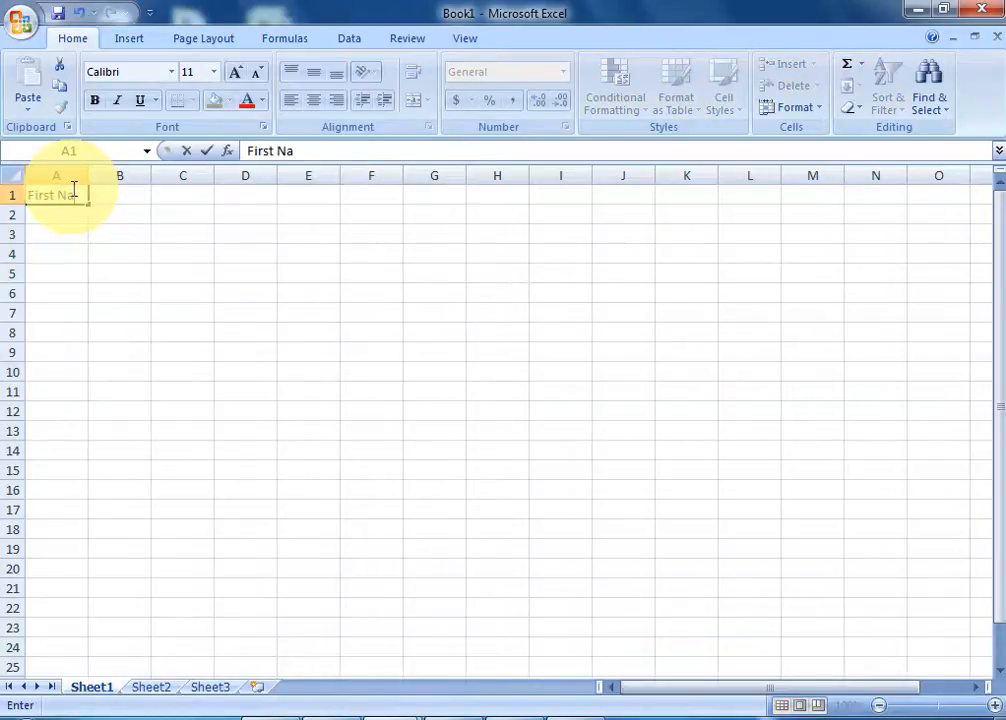
key("Tab")
type("L")
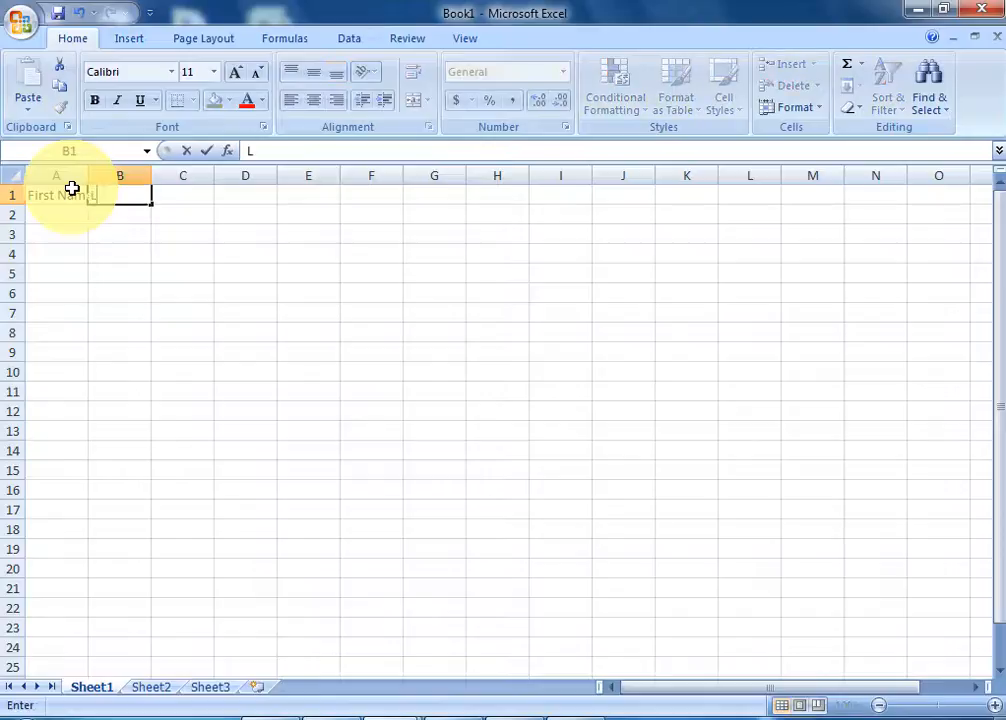
type("ast name")
key("BackSpace")
key("BackSpace")
key("BackSpace")
key("Tab")
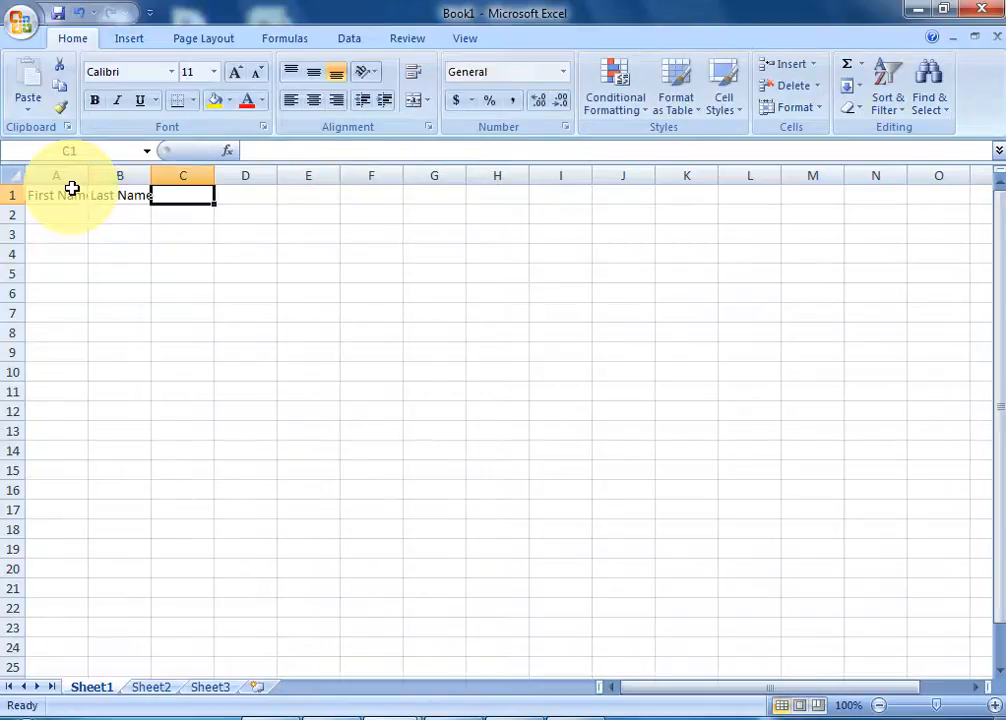
- Enter the column headings Subject in C1, Class Period in D1 and Average Grade in E1
type("Subject")
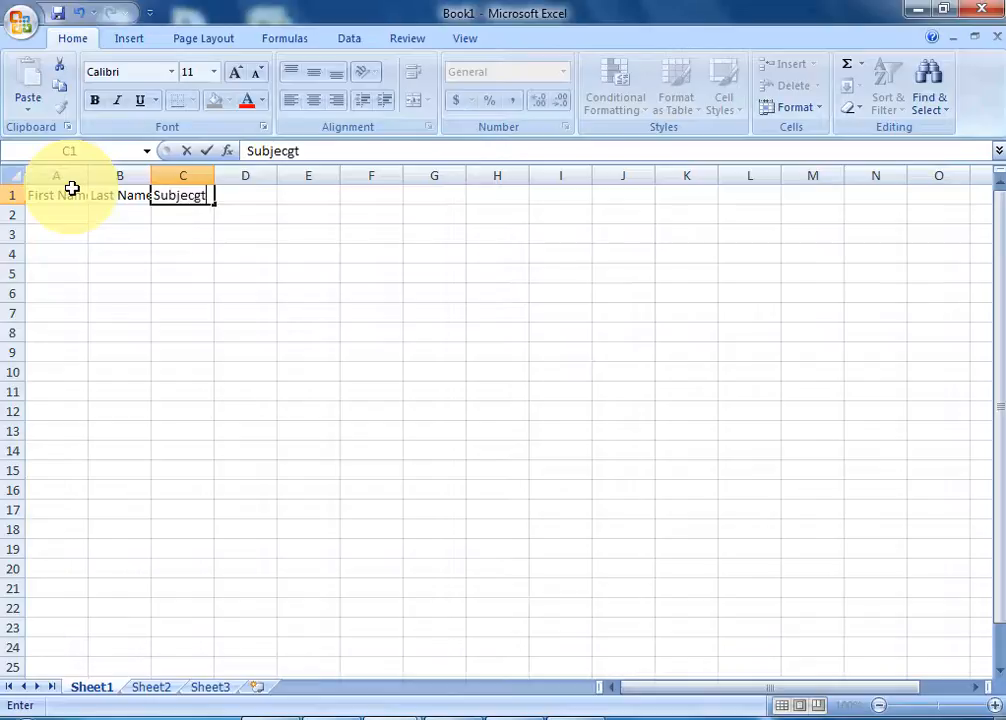
key("Tab")
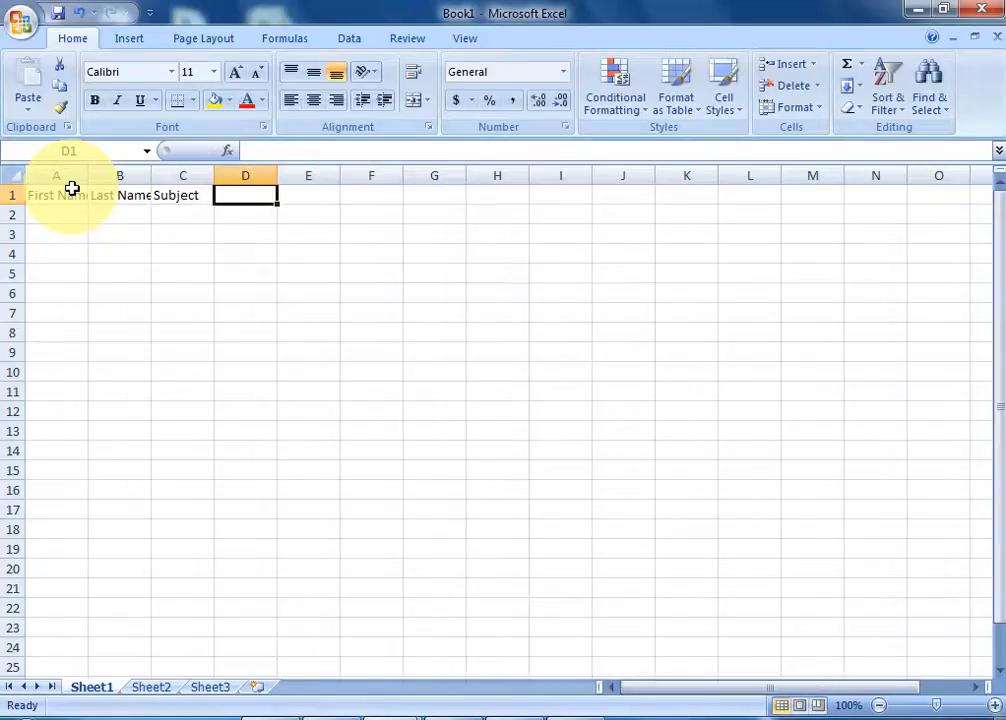
type("Class")
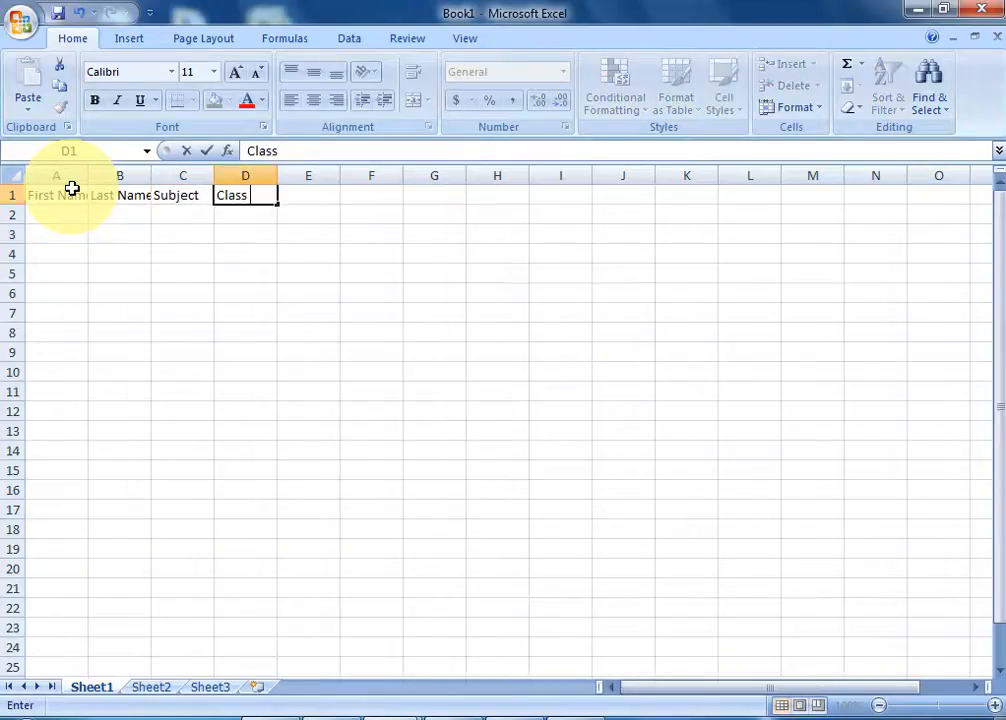
type(" Period")
key("Tab")
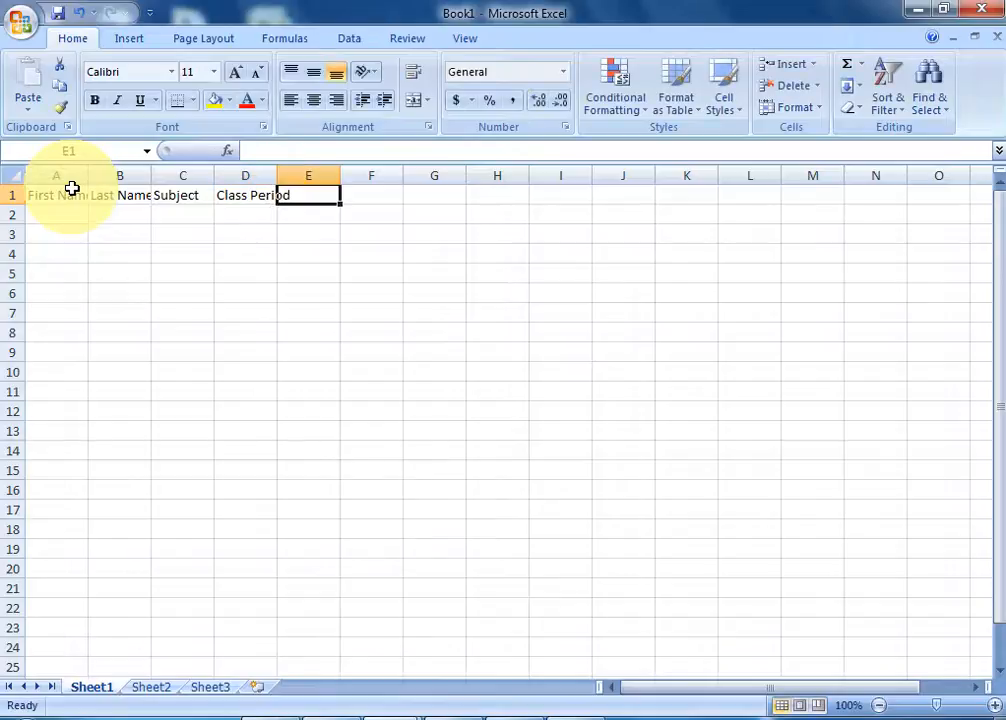
type("Average")
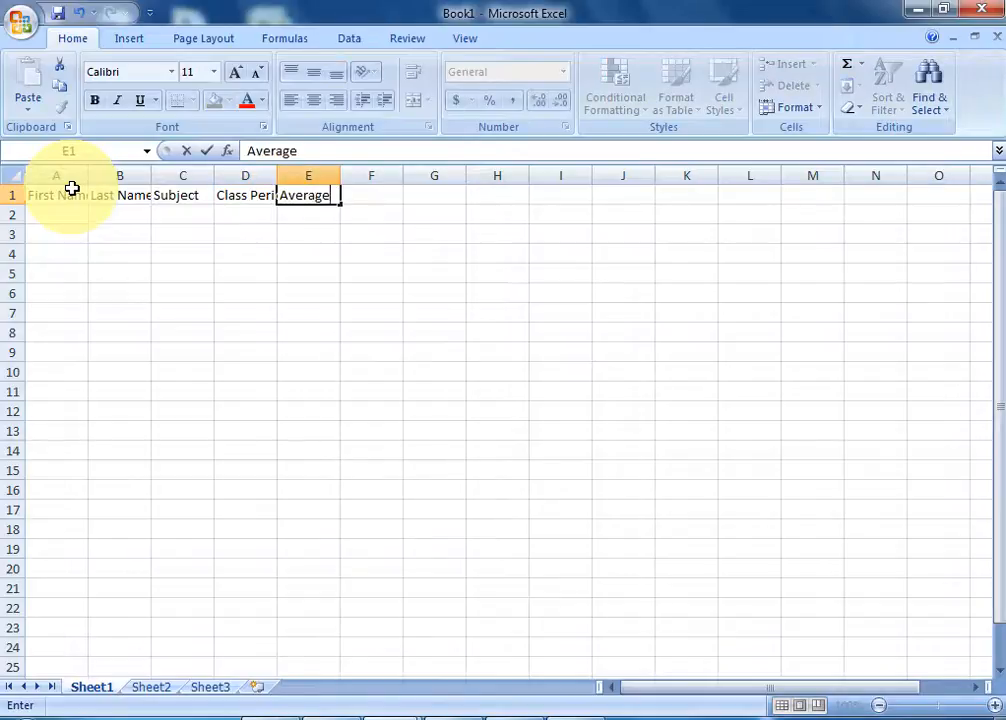
type(" Grade")
key("Return")
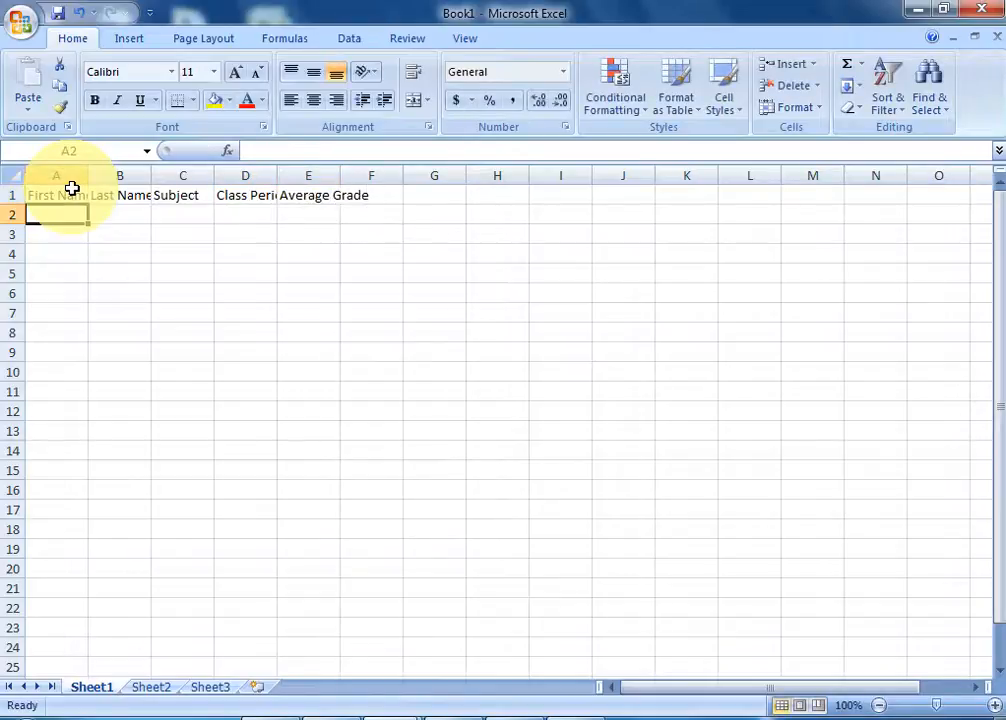
- Widen columns A, B and C so the headings have enough room
left_click_drag(87, 176, 110, 176)
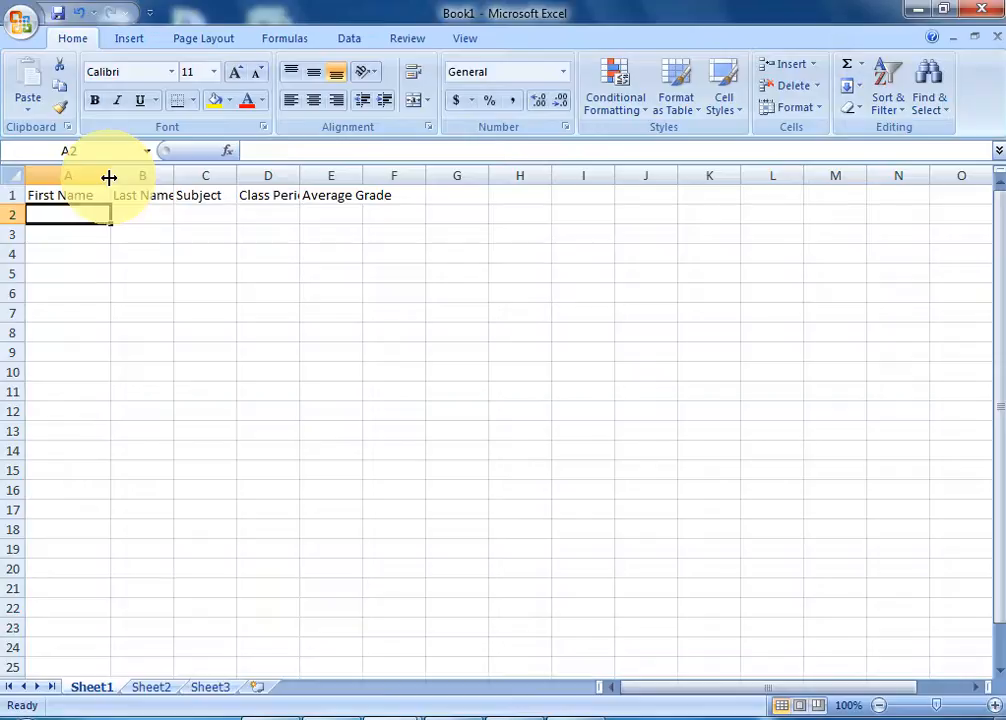
mouse_move(109, 177)
left_mouse_down()
mouse_move(146, 177)
mouse_move(109, 176)
left_mouse_up()
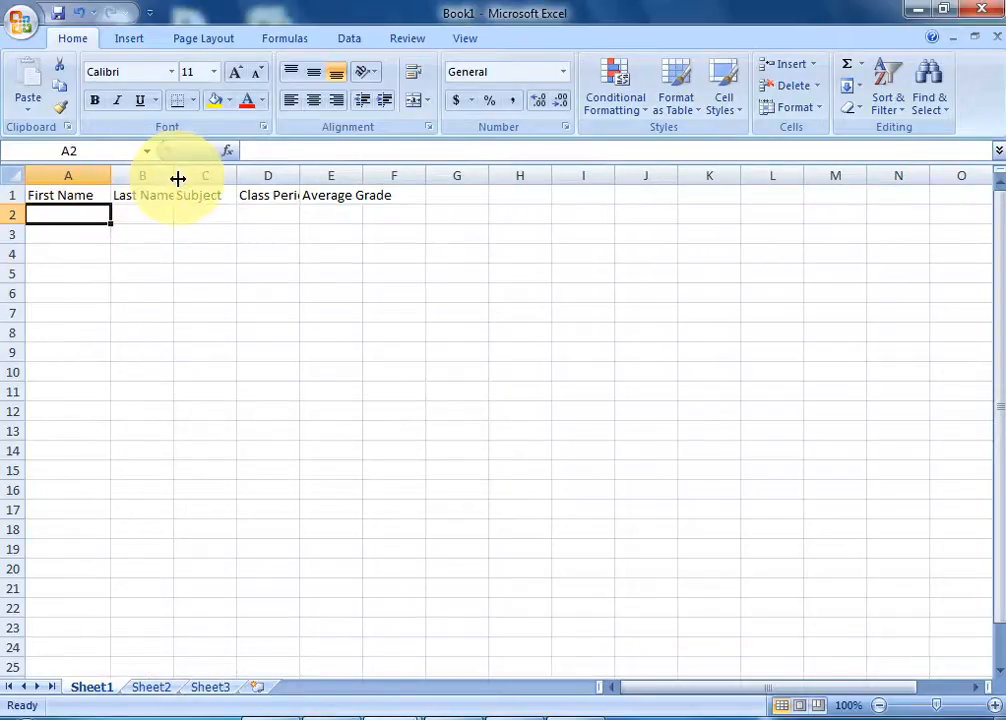
left_click_drag(174, 177, 191, 177)
left_click_drag(256, 182, 274, 182)
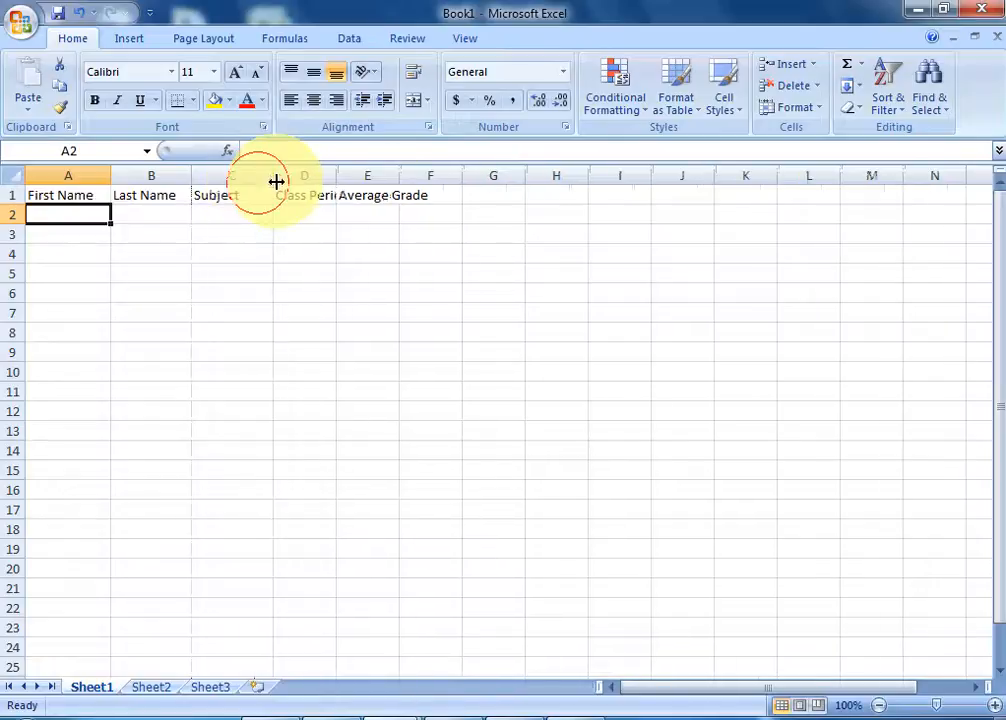
- Fill row 2 with the student's first and last name, subject Math, class period 1st and average grade 98
type("Bi")
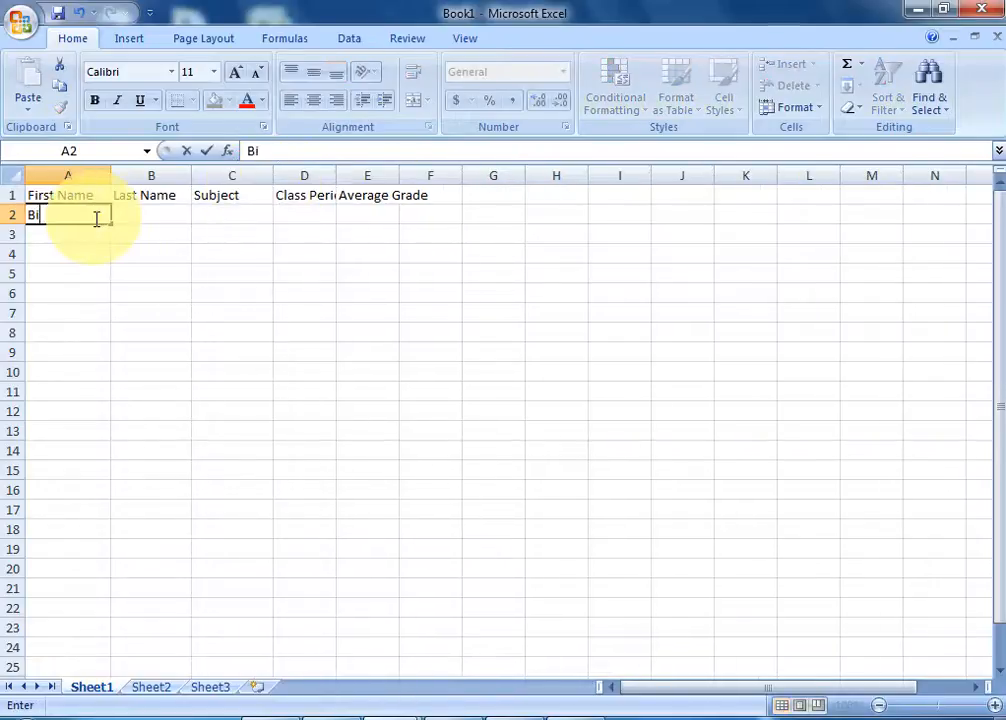
type("ll")
key("Tab")
type("Wq")
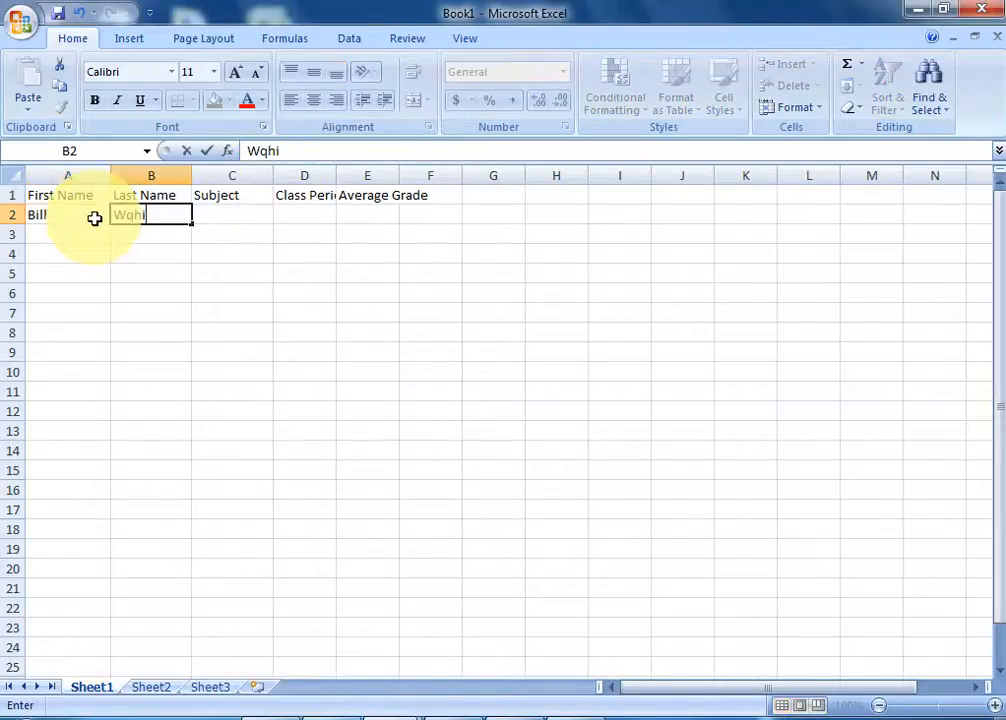
key("Tab")
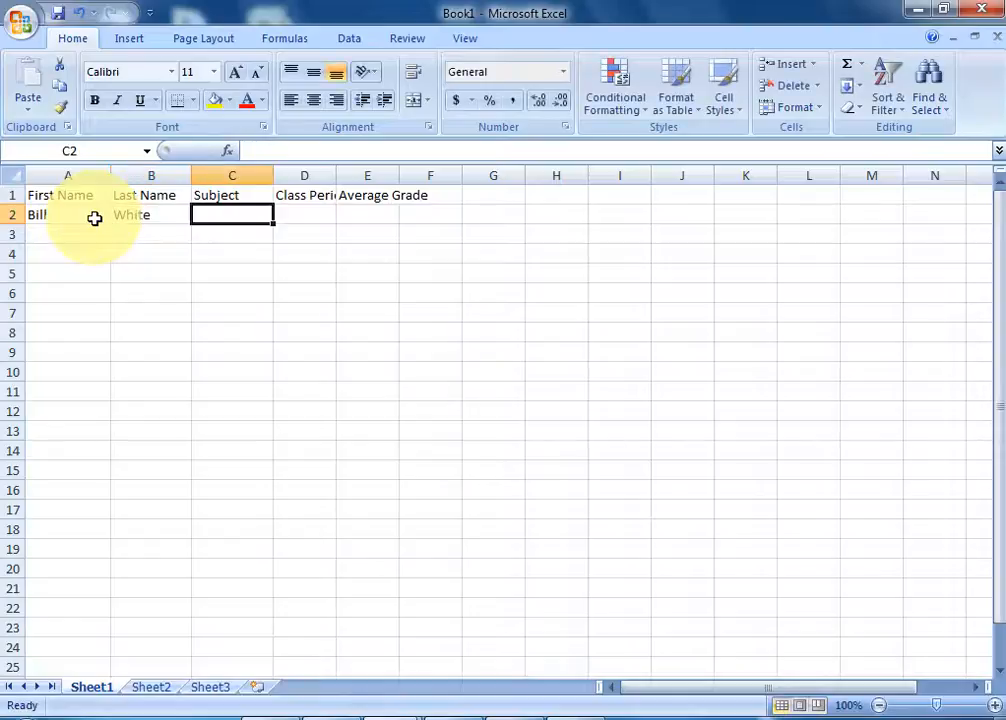
type("Math")
key("Tab")
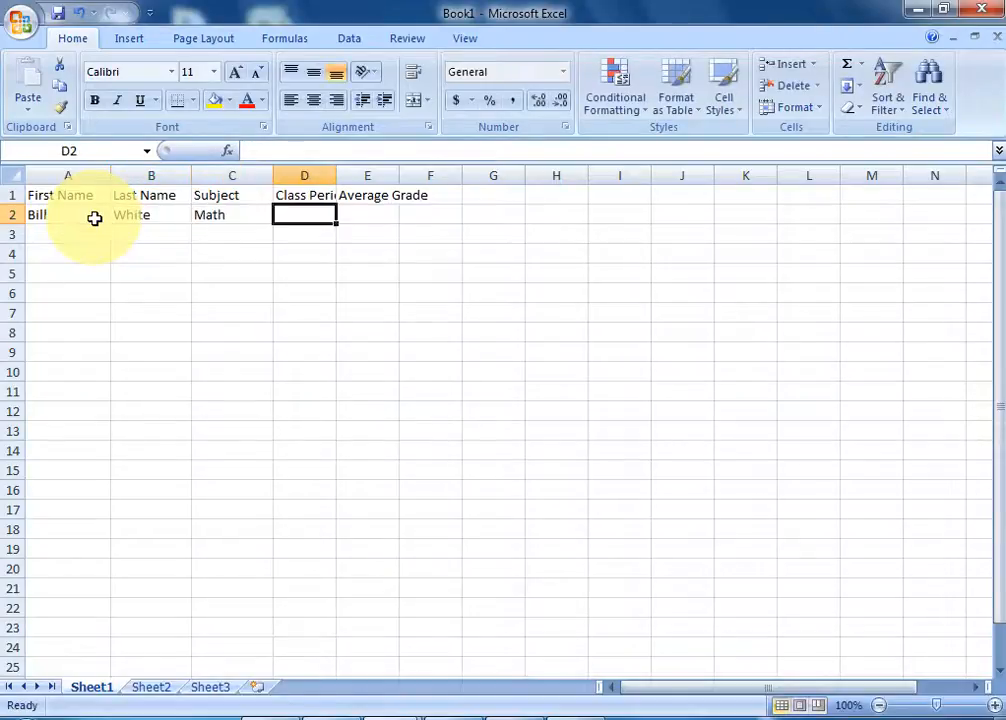
type("1st")
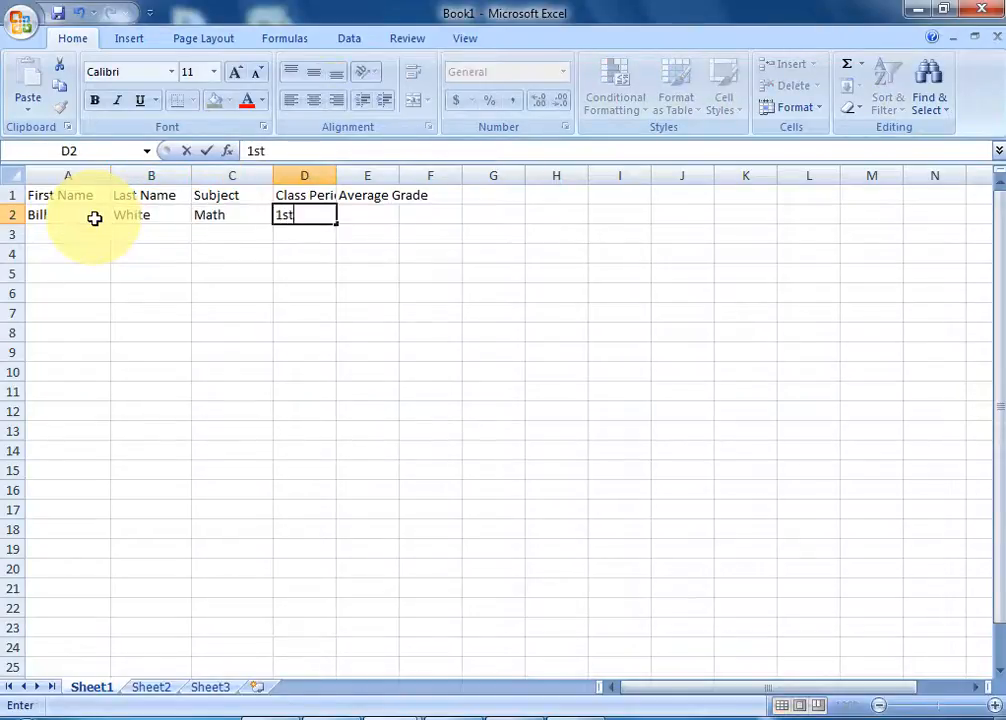
key("Tab")
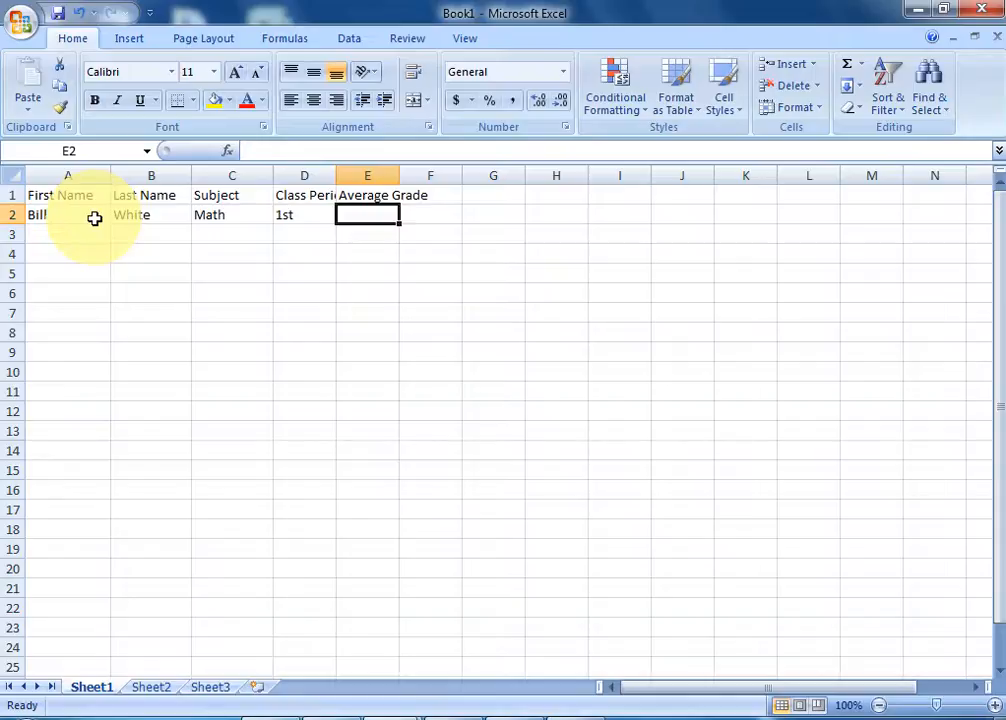
type("98")
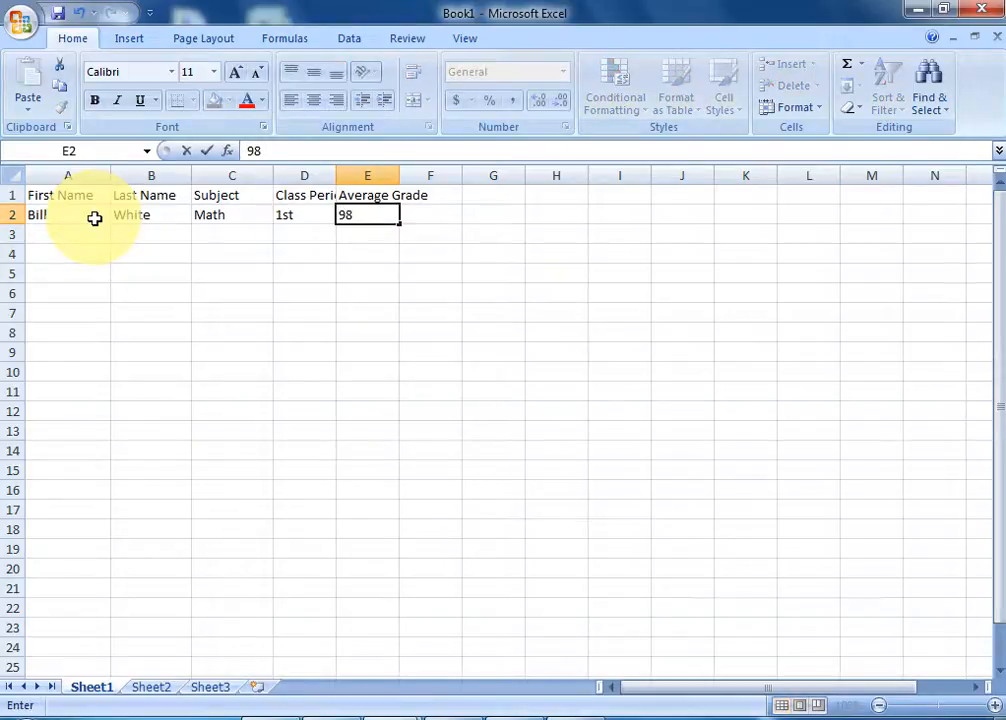
- View the available formats for saving the workbook, and close Excel without saving the changes
left_click(20, 28)
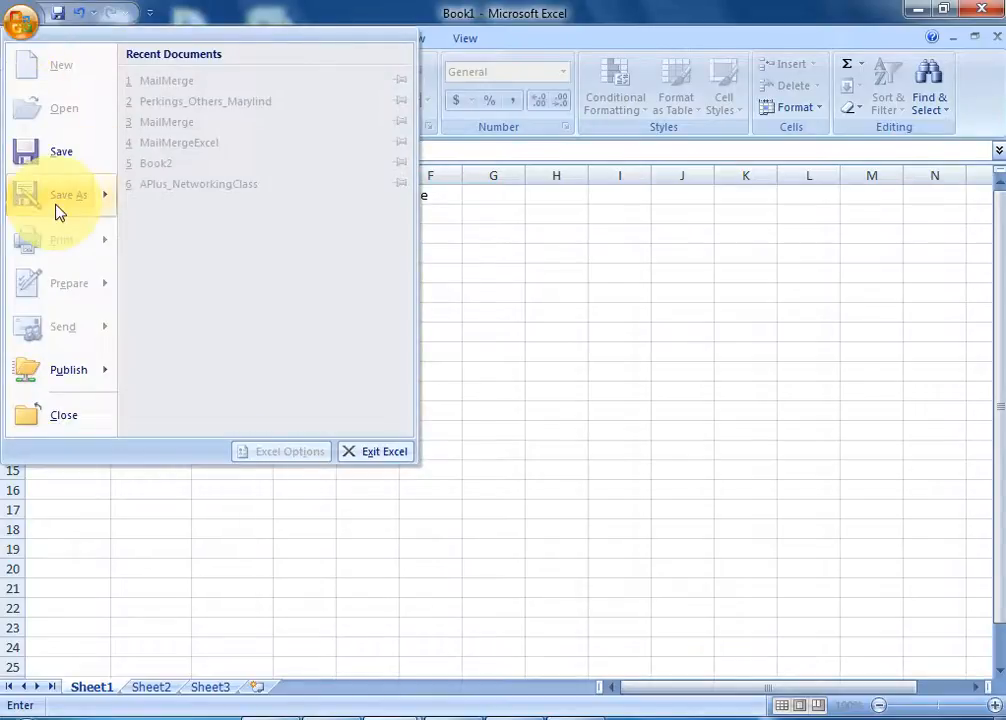
mouse_move(55, 209)
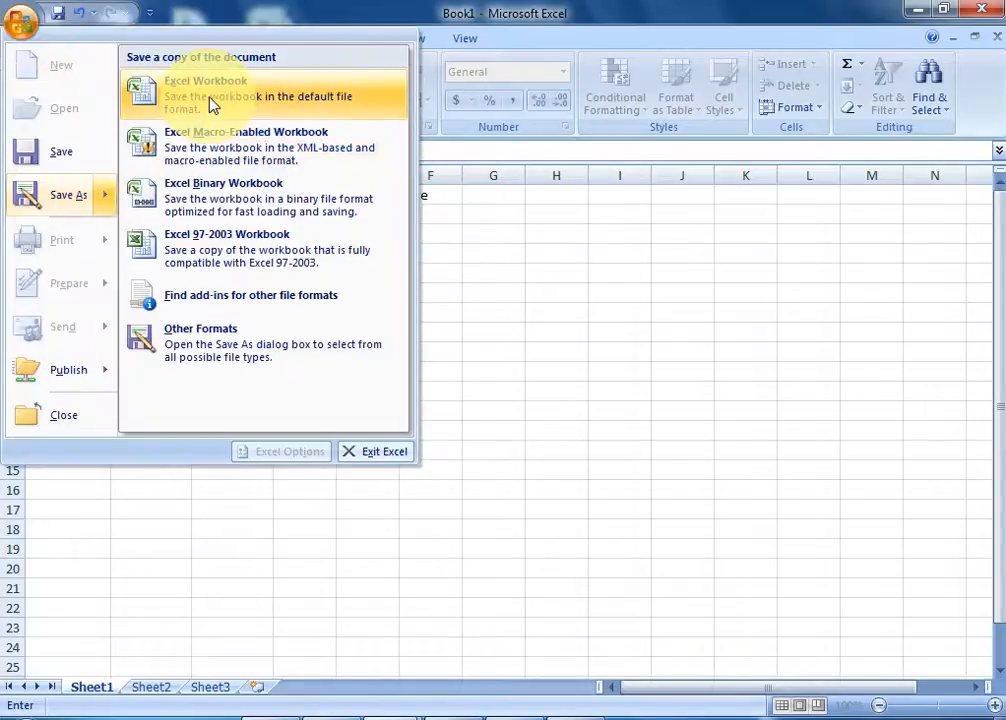
left_click(500, 228)
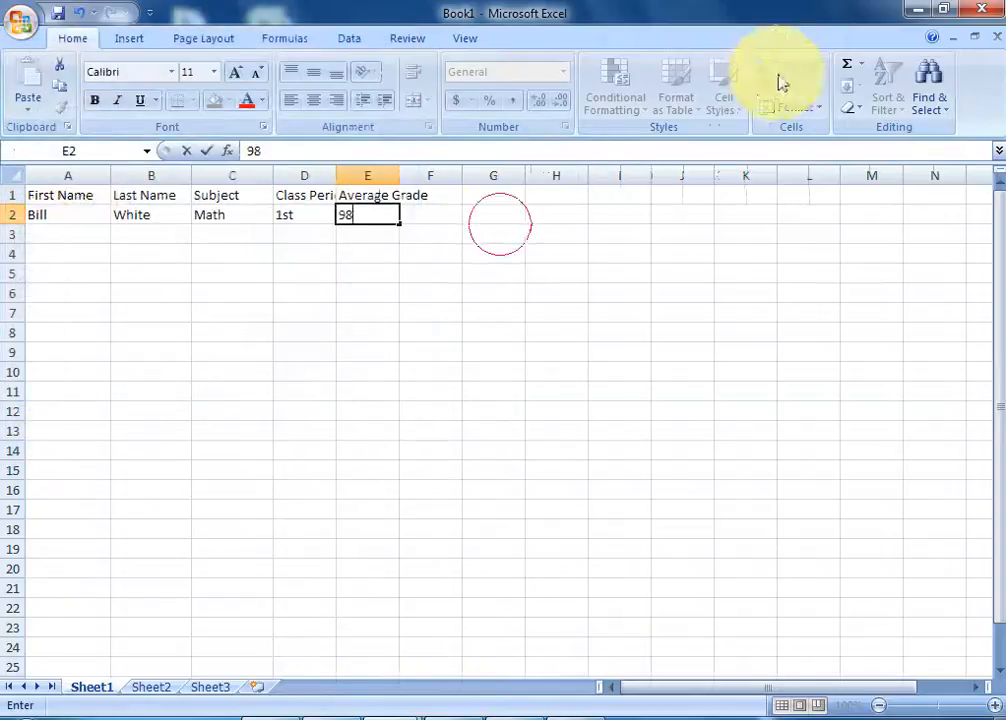
left_click(981, 9)
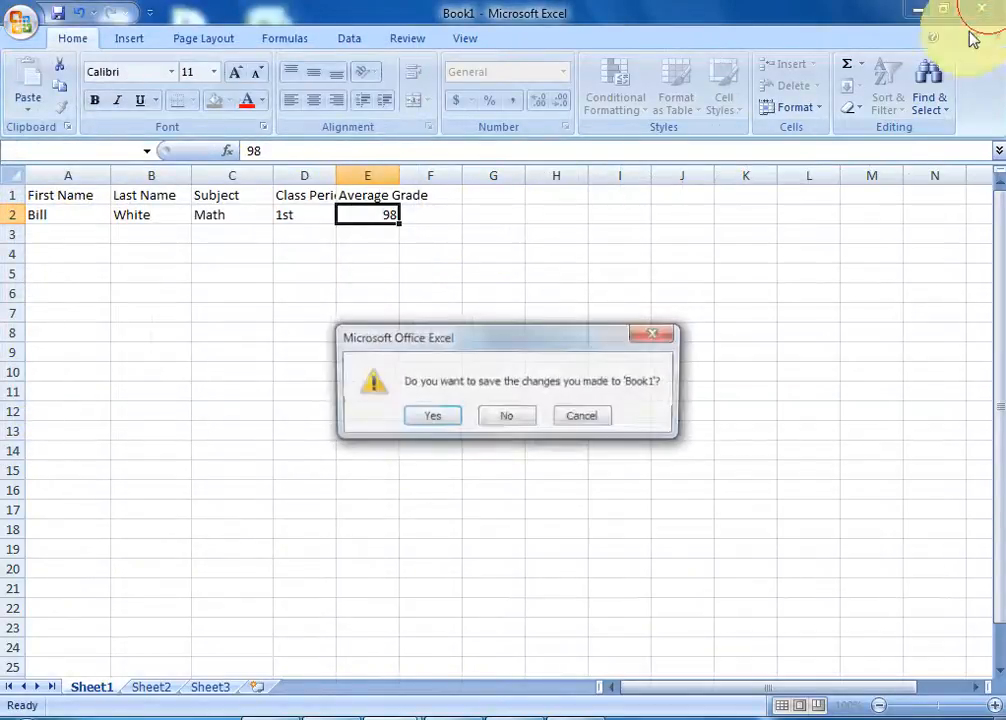
left_click(502, 421)
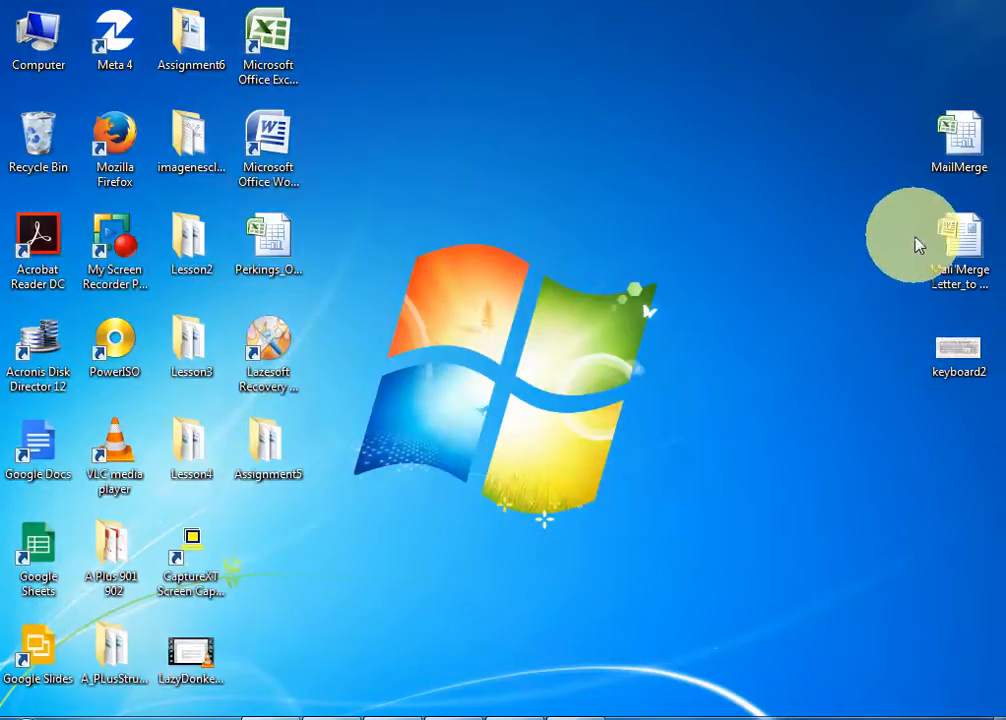
- Open the MailMerge workbook from the desktop to review its student list, and minimize it without reopening it
double_click(959, 150)
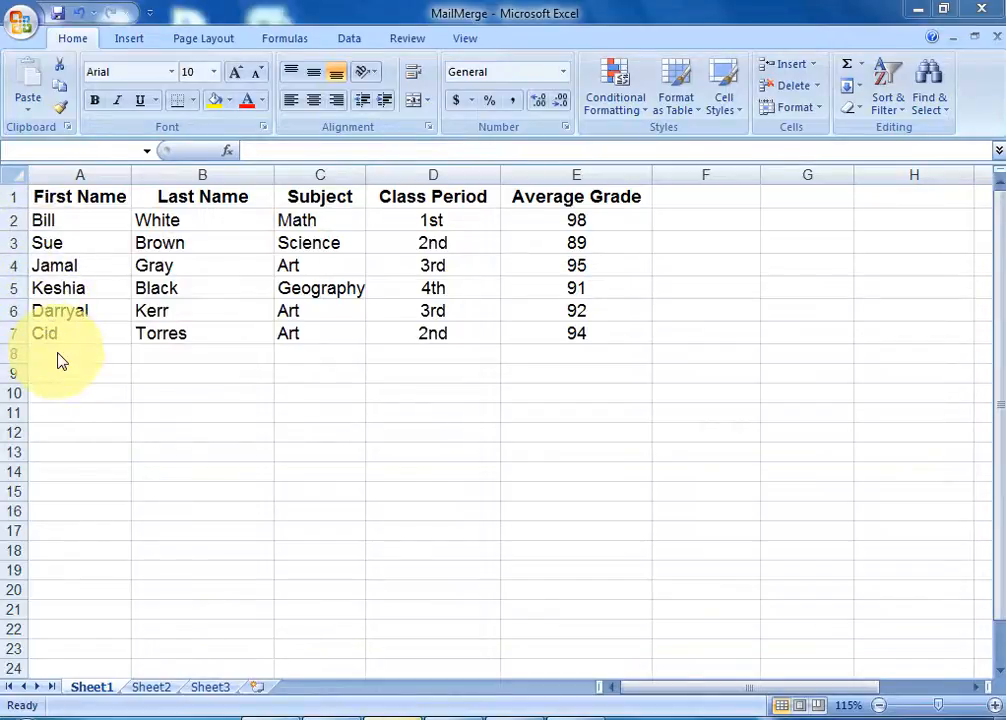
left_click(919, 9)
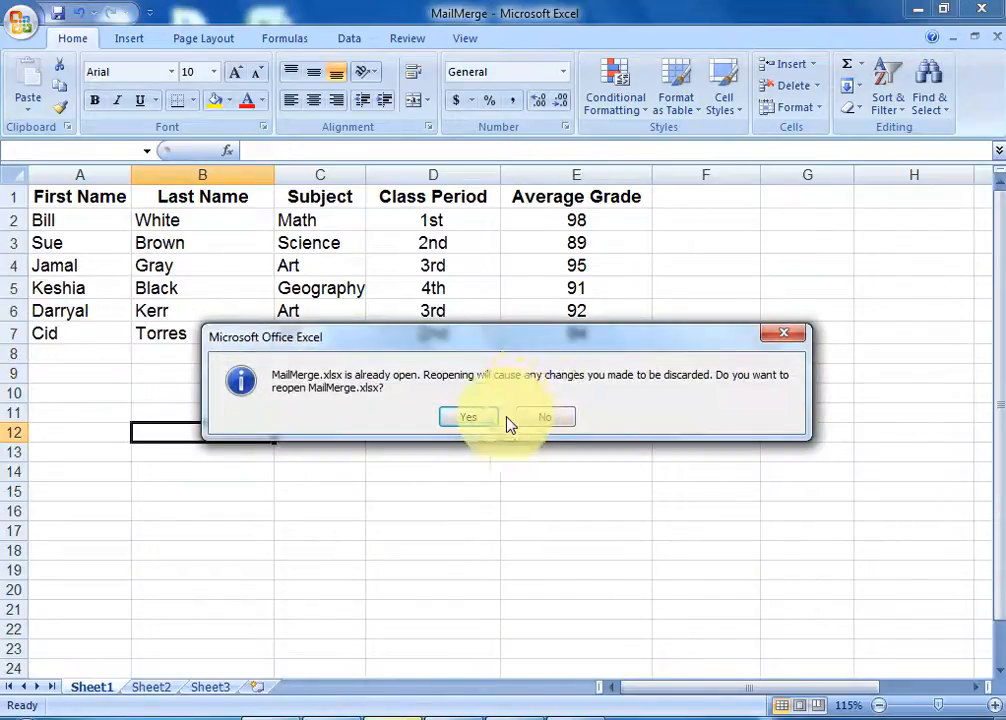
left_click(523, 421)
left_click(926, 9)
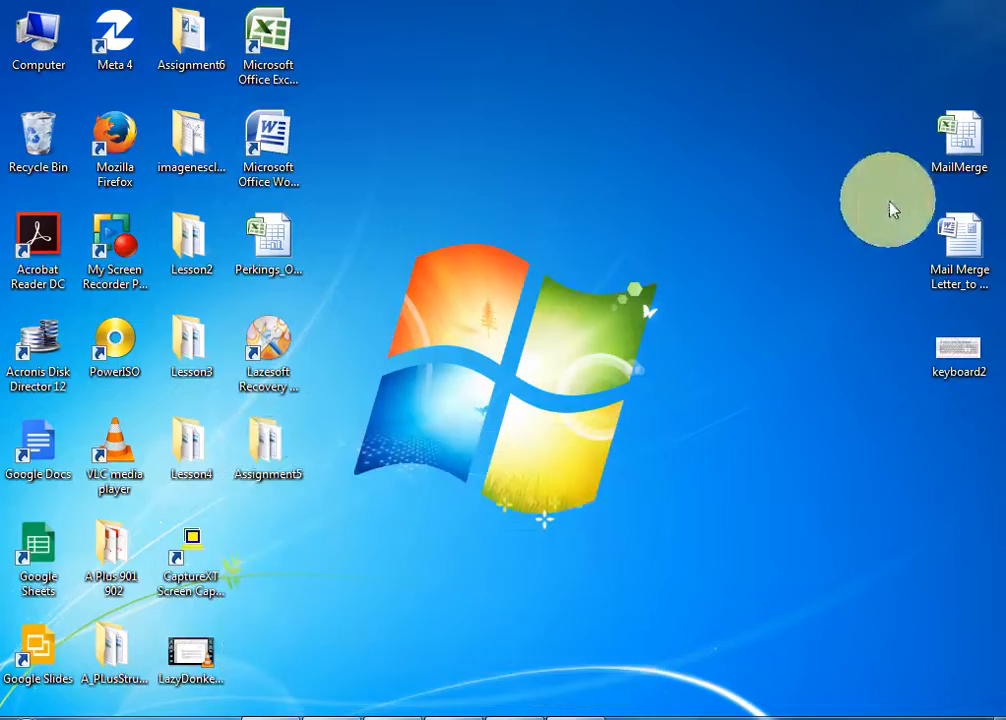
- Open the Mail Merge Letter_to teach document in Word and compare its placeholders with the column headings of the MailMerge workbook in Excel
double_click(958, 226)
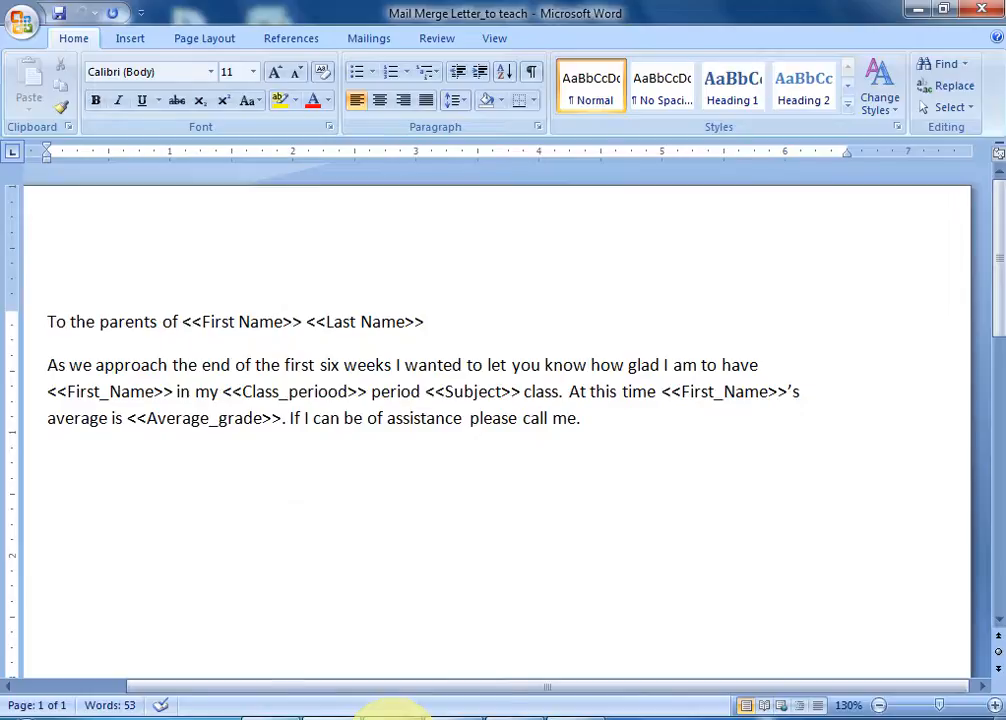
left_click(382, 710)
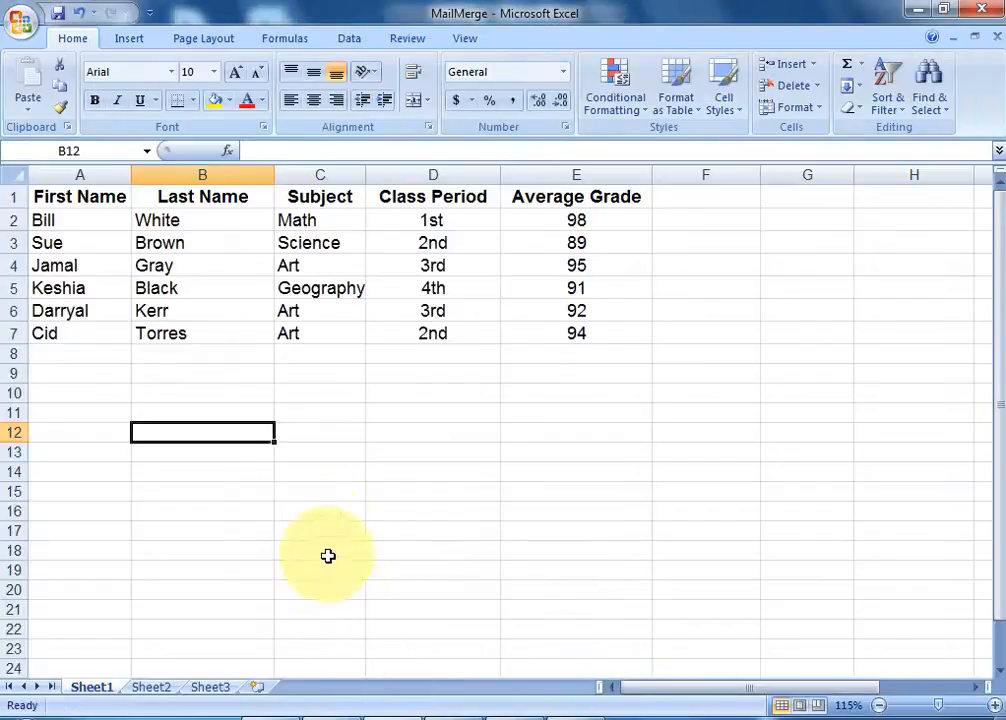
left_click(90, 197)
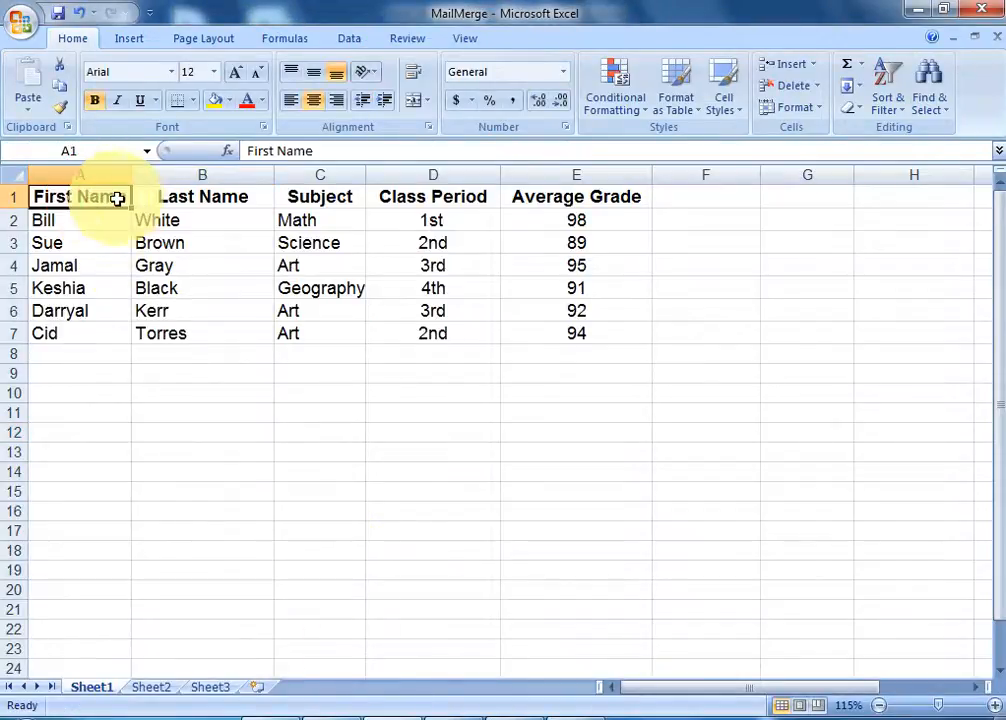
left_click(340, 712)
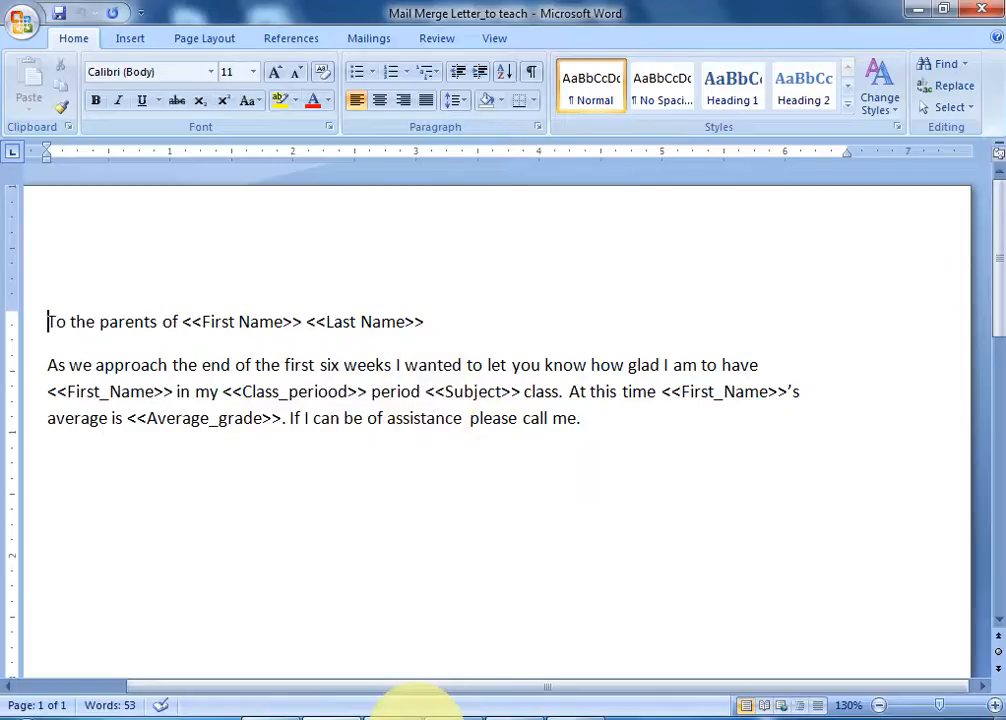
left_click(411, 713)
left_click(313, 199)
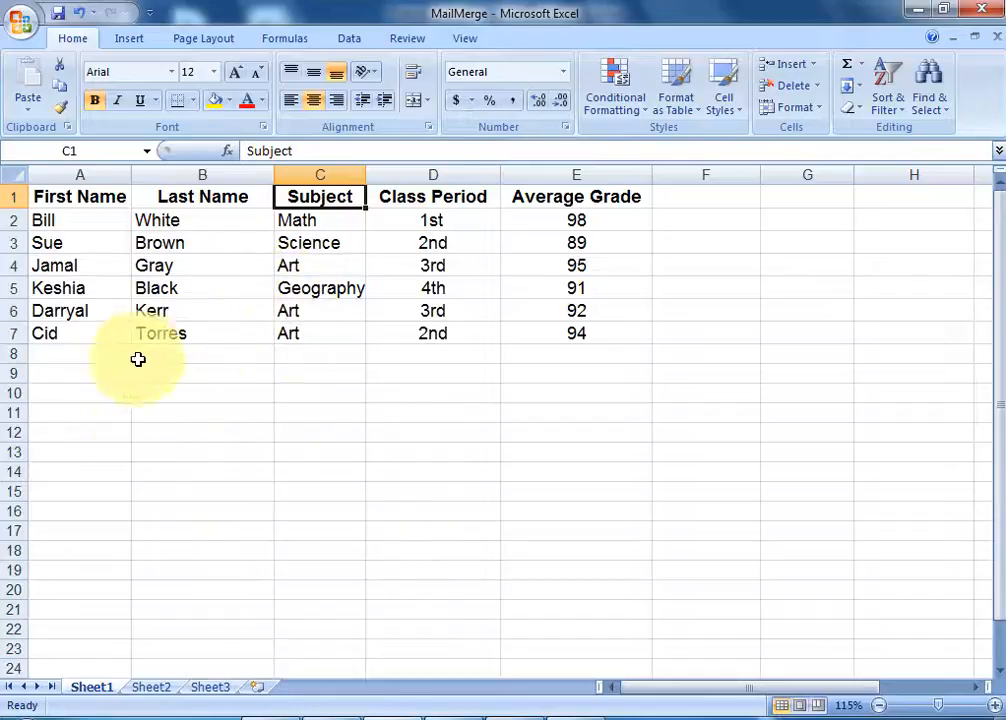
left_click(338, 714)
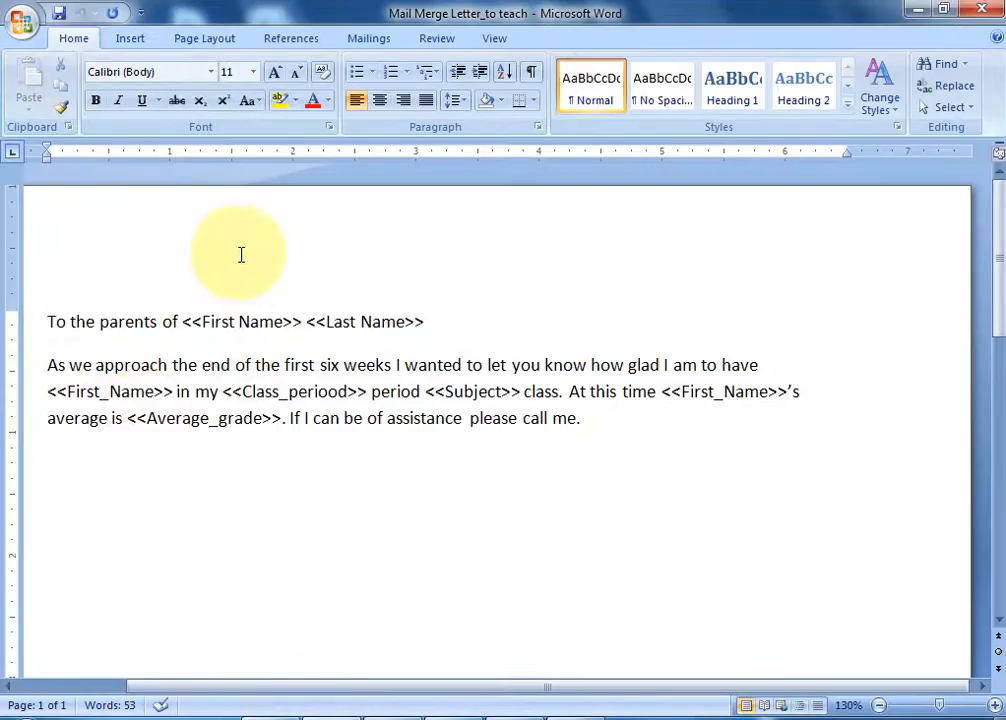
- Start the Step by Step Mail Merge Wizard for the letter, with the cursor at the end of the greeting line
left_click(357, 44)
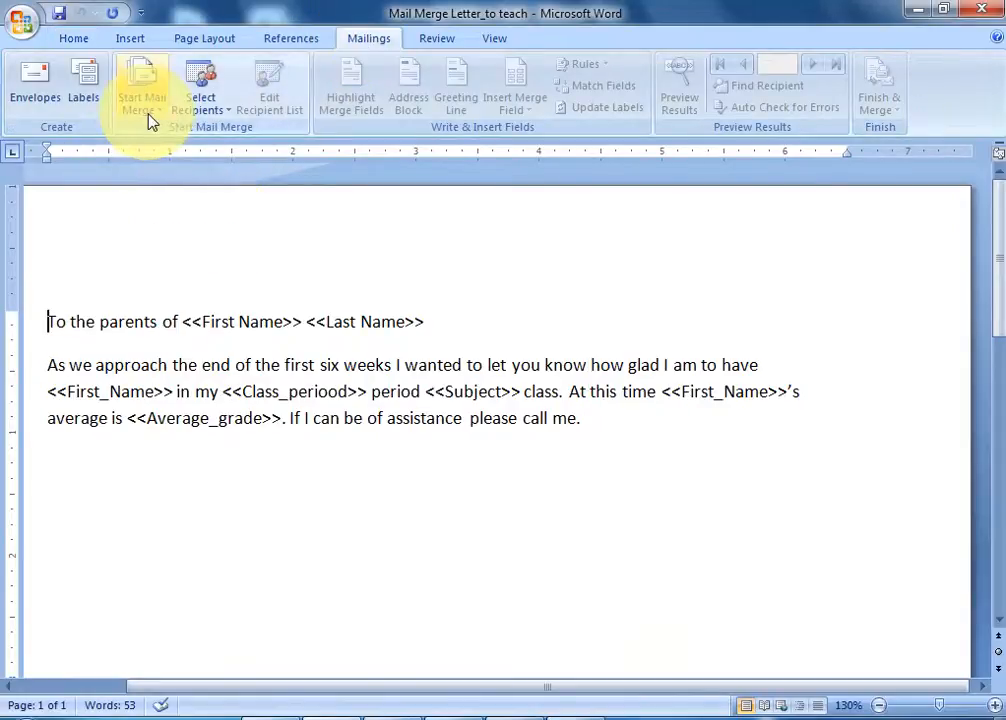
left_click(424, 319)
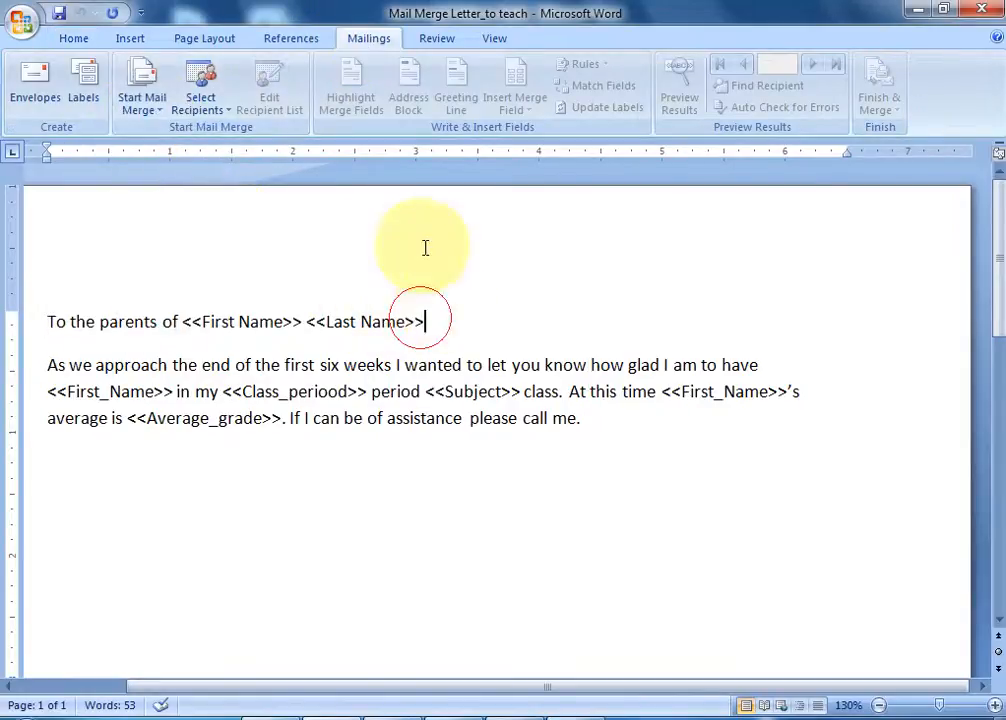
left_click(137, 100)
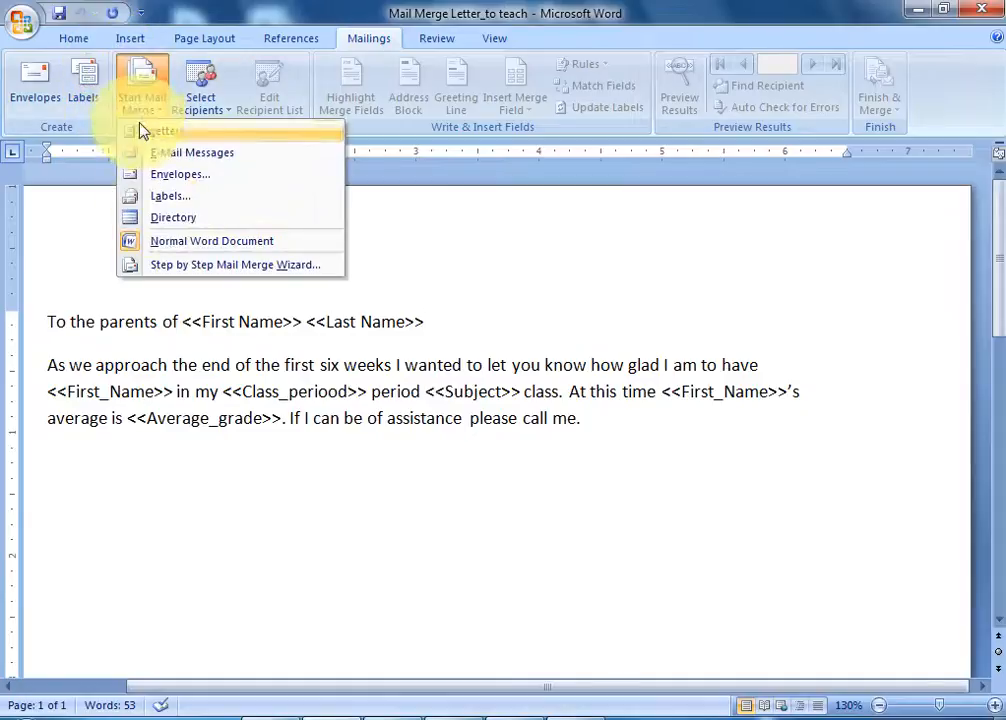
left_click(183, 265)
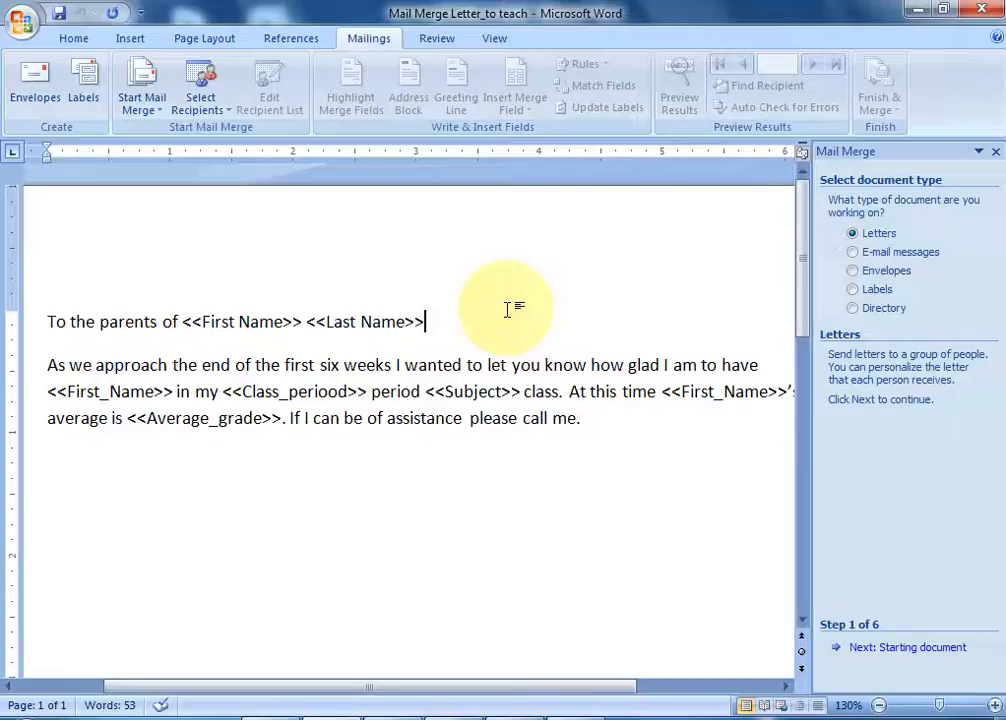
- Delete the end of the <<Last Name>> placeholder in the greeting line and retype it
key("BackSpace")
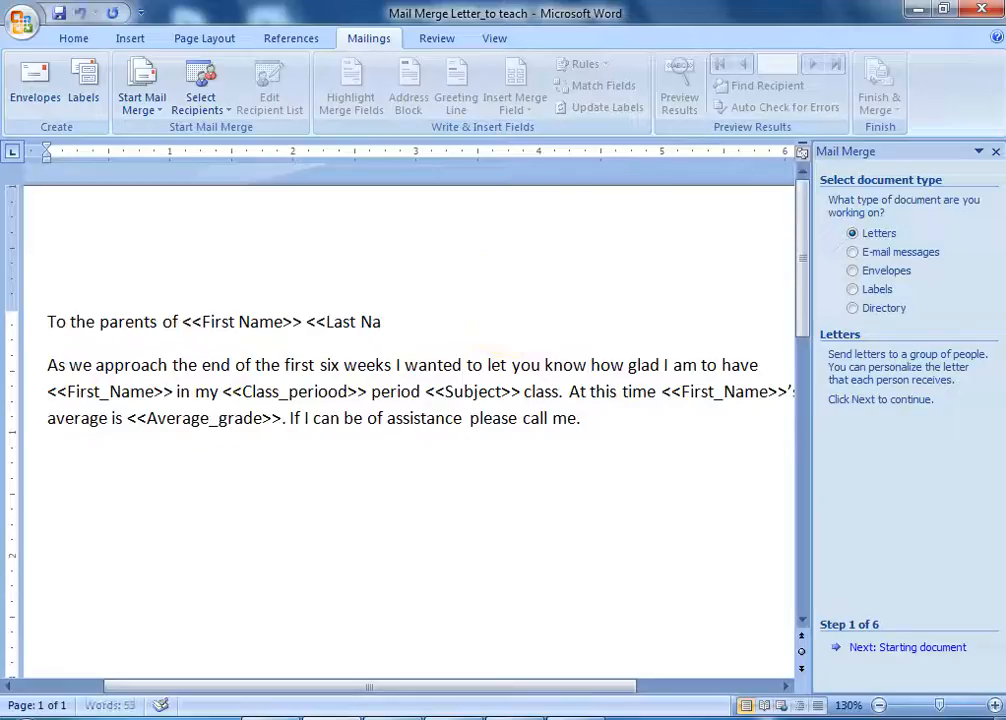
key("BackSpace")
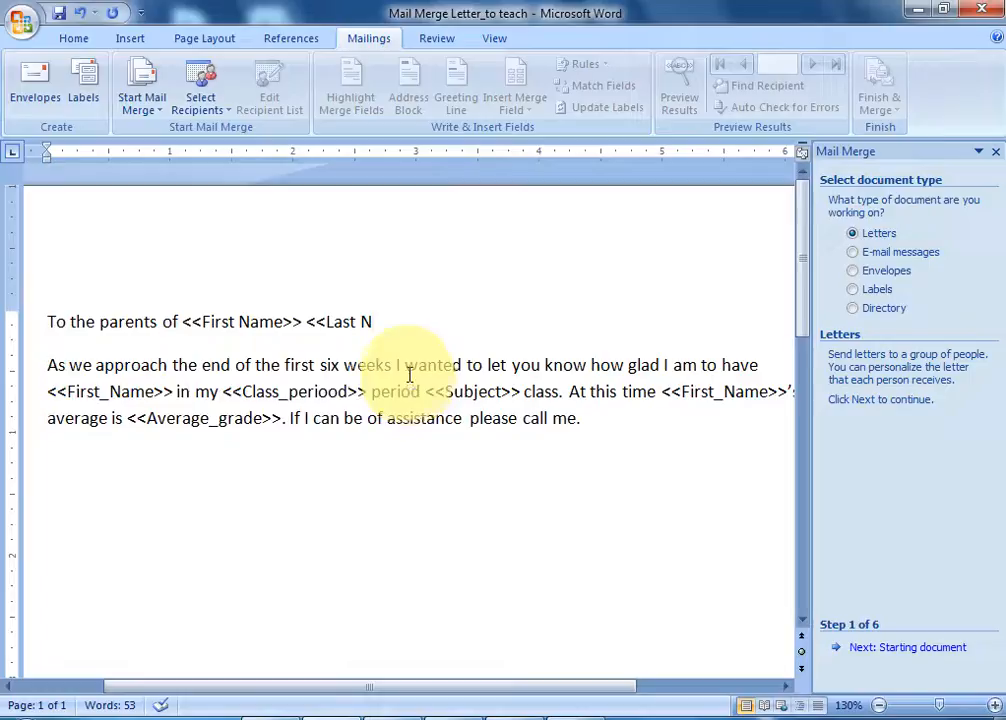
type("ame>>")
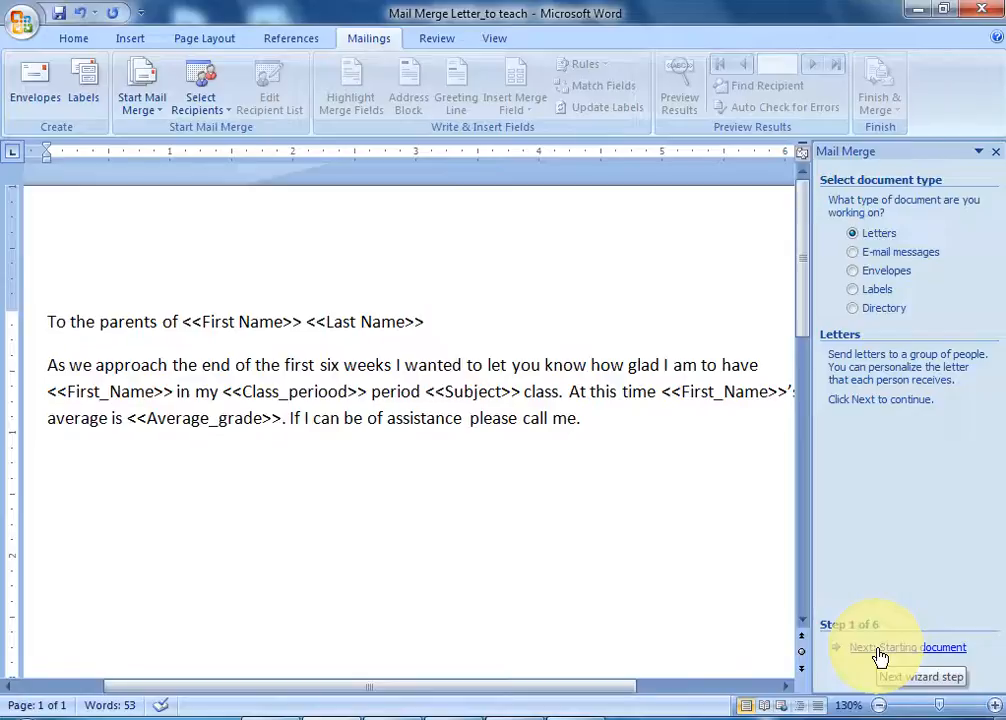
- Accept Letters as the document type and the current document as the starting document, and proceed to recipient selection
left_click(880, 650)
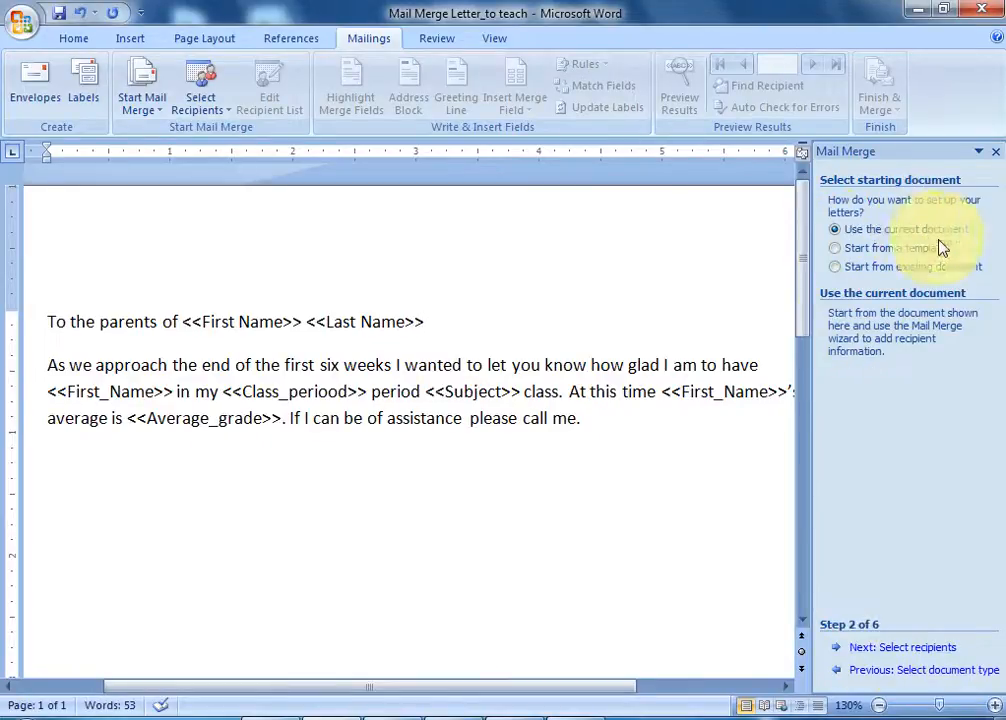
left_click(900, 655)
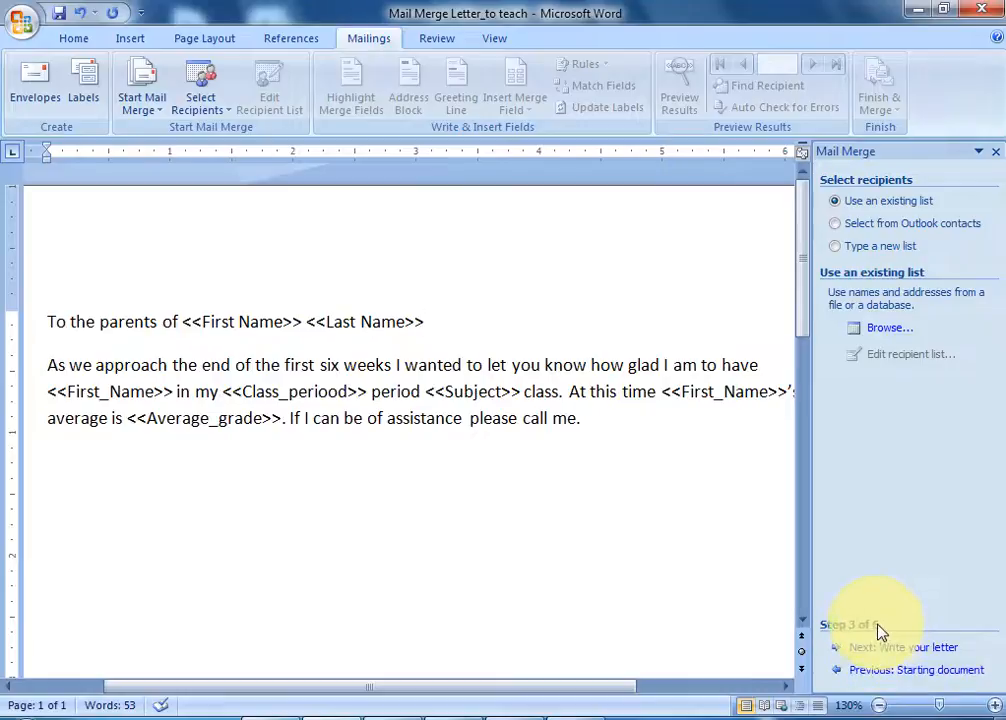
- Browse to the Desktop for an existing recipient list and open the MailMerge Excel worksheet as the data source
left_click(882, 330)
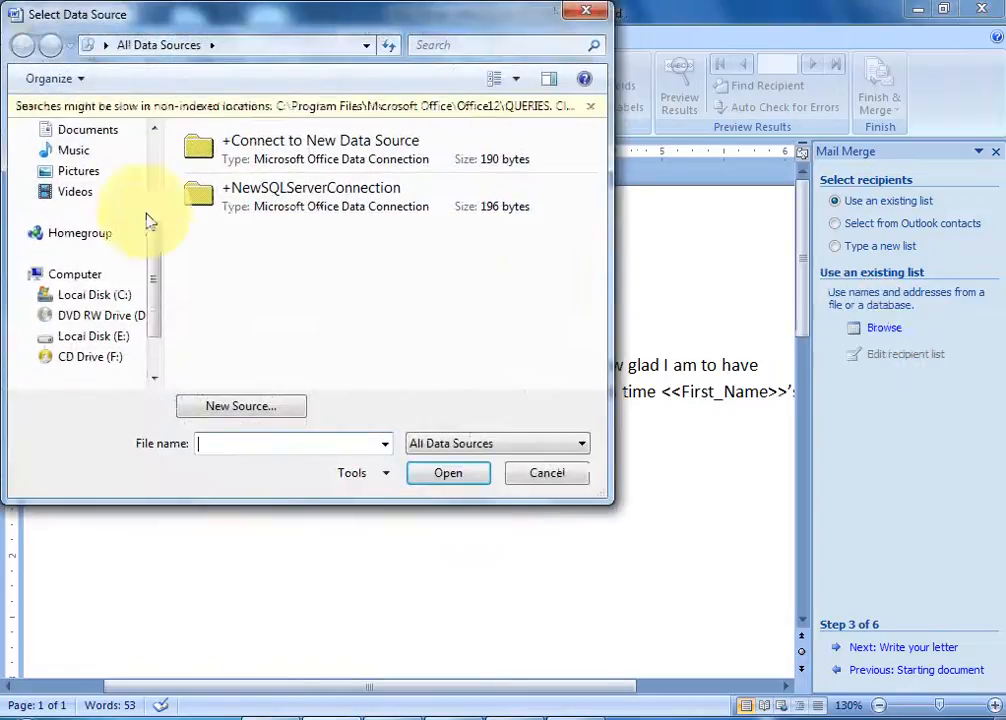
left_click(147, 261)
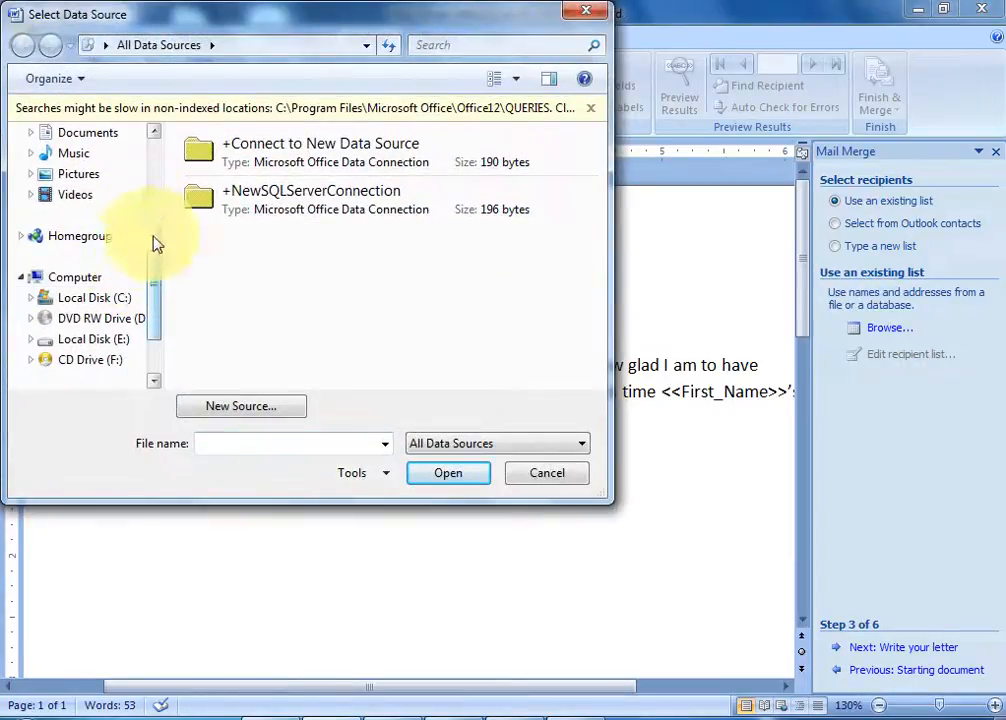
left_click_drag(153, 244, 157, 177)
left_click(78, 175)
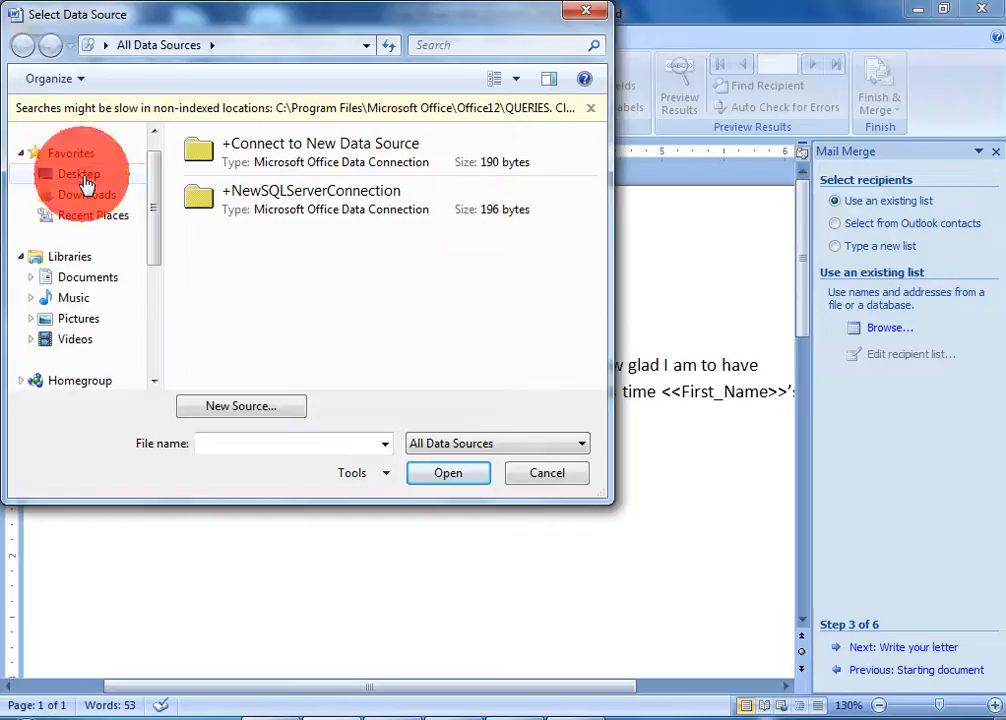
left_click_drag(598, 160, 611, 336)
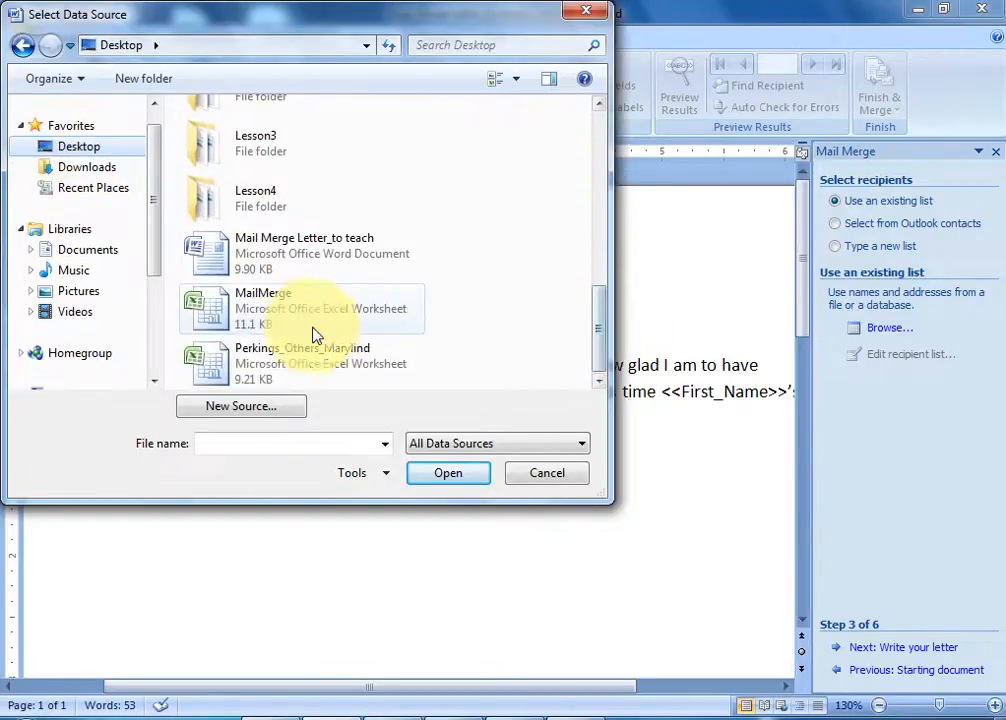
left_click(243, 320)
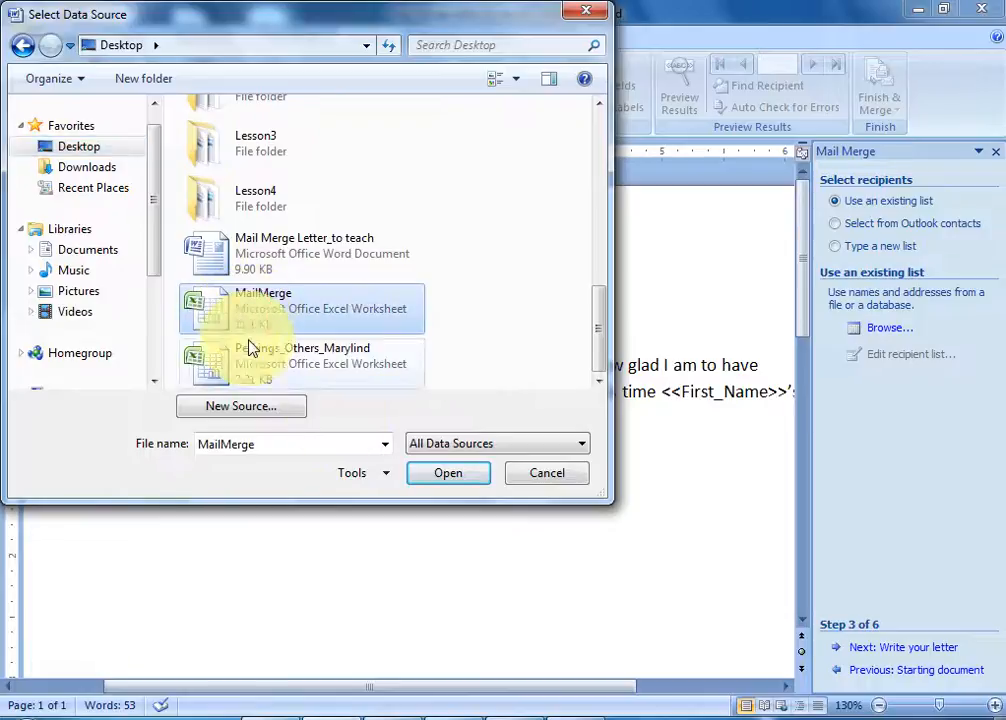
left_click(437, 475)
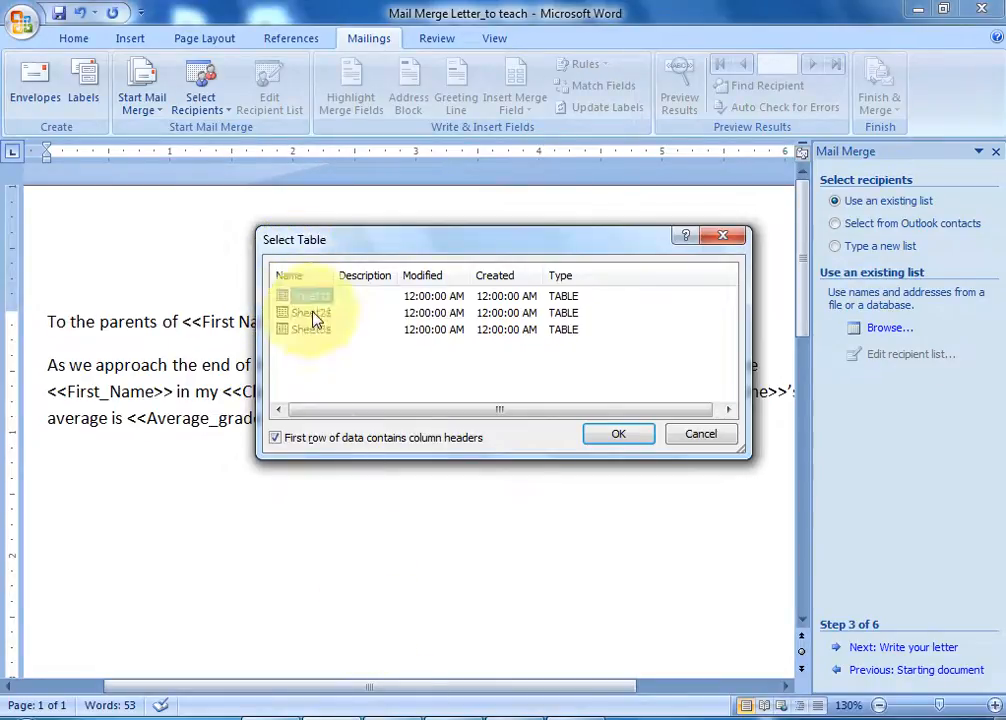
- Check Sheet1, Sheet2 and Sheet3 of the MailMerge workbook in Excel for the student data, and return to the letter in Word
left_click(378, 714)
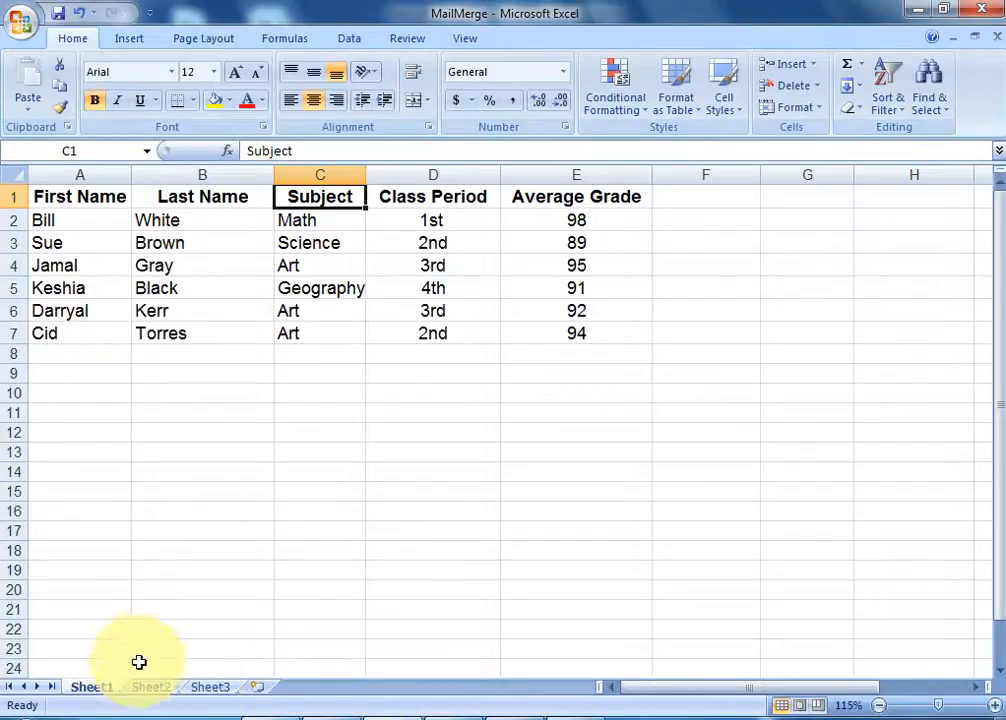
left_click(150, 690)
left_click(209, 688)
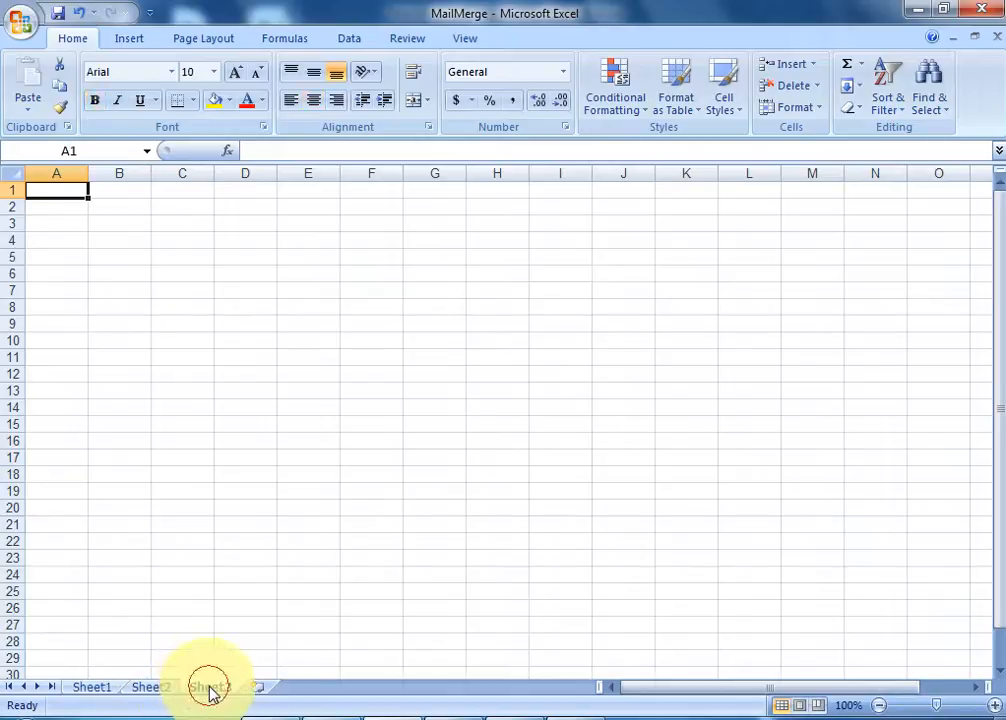
left_click(95, 690)
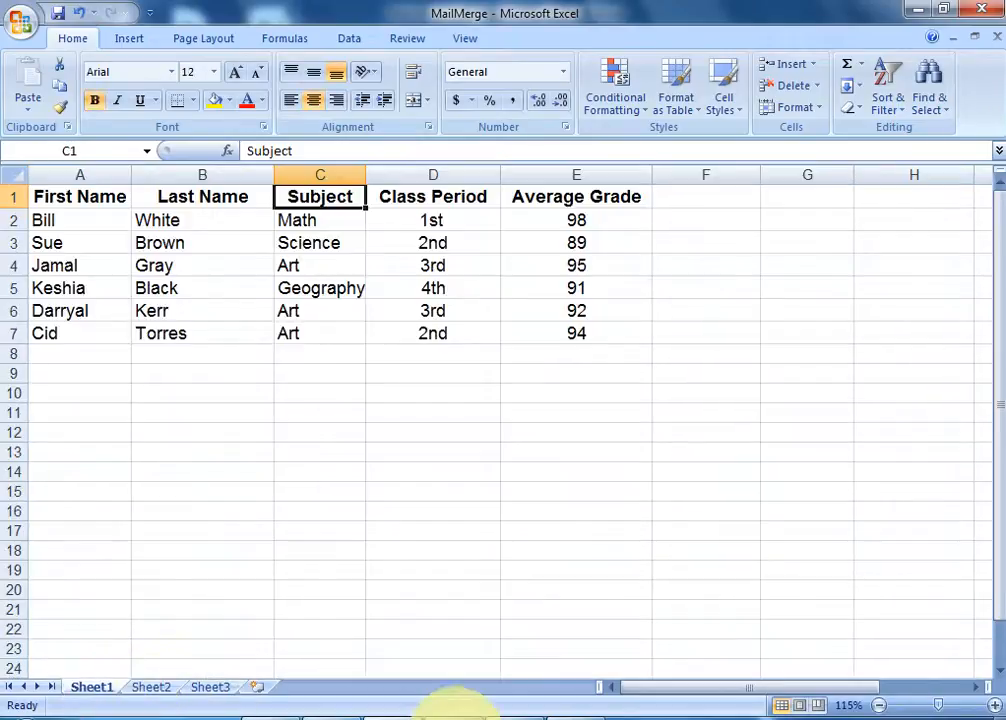
left_click(343, 712)
- Use Sheet1$ with its first row as column headers as the recipient table, and accept all listed recipients
left_click(618, 441)
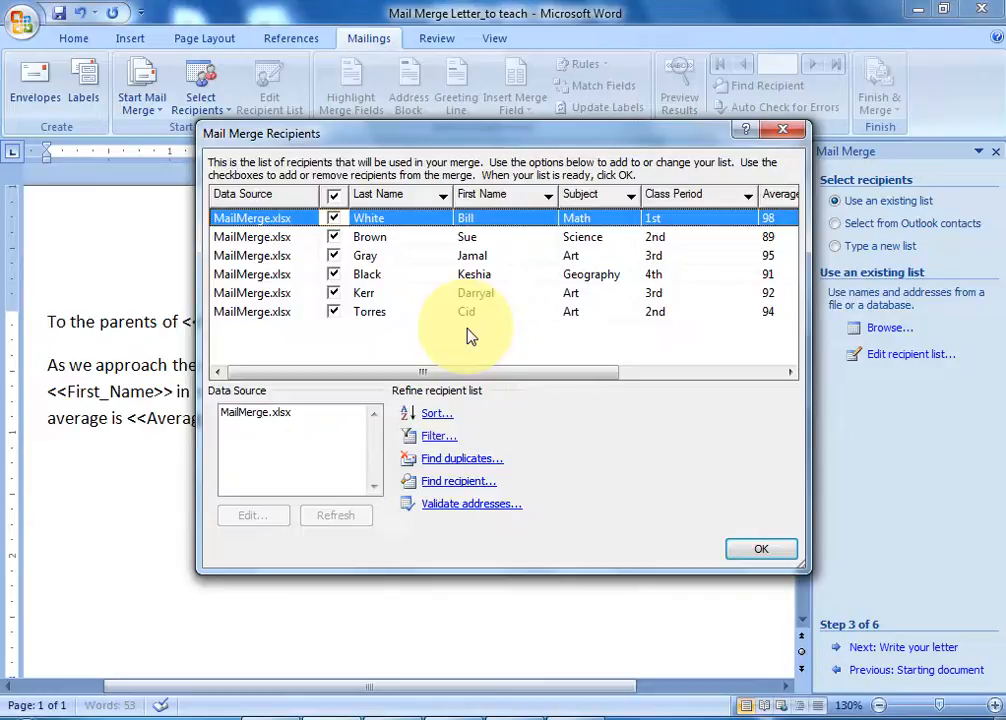
left_click(752, 548)
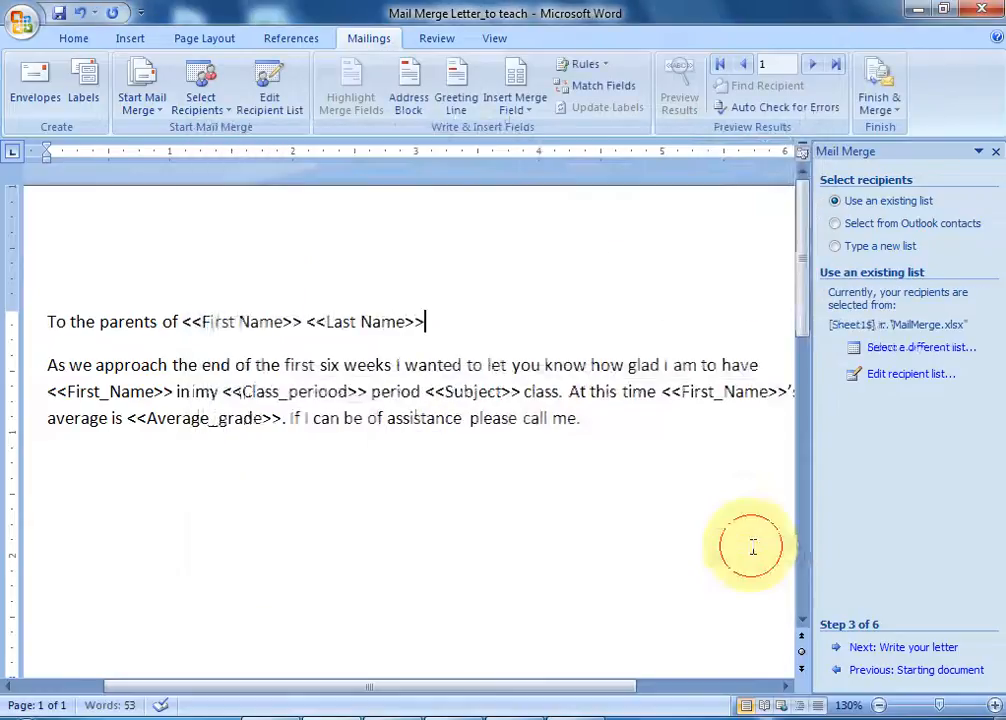
- Proceed to writing the letter, remove both name placeholders after "To the parents of", and bring up the list of merge fields
left_click(901, 648)
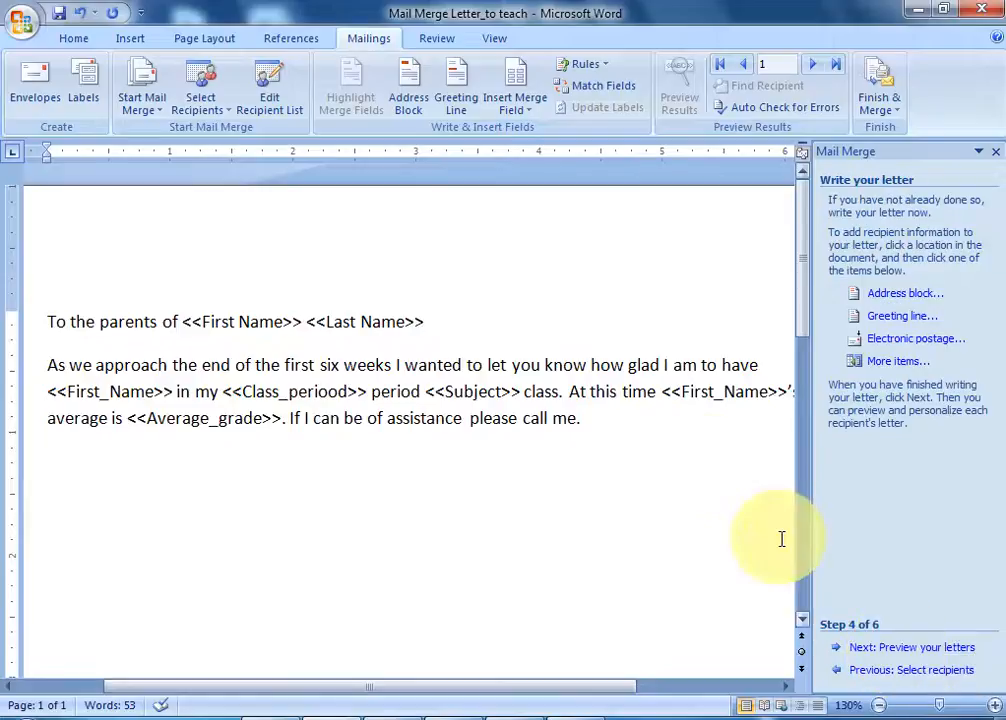
left_click(432, 326)
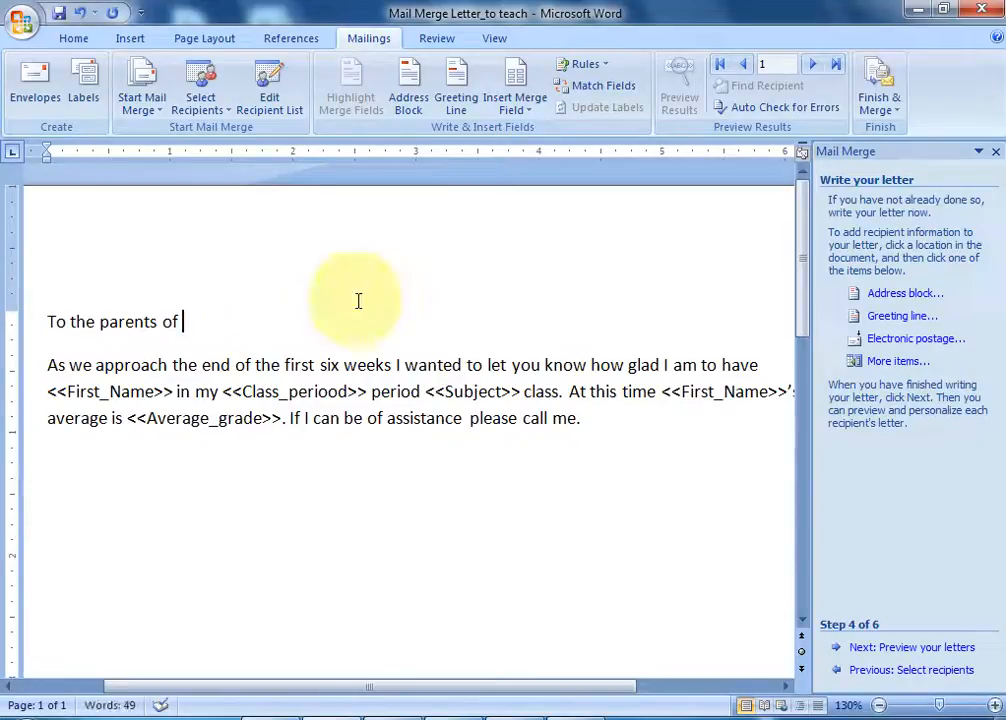
left_click(903, 366)
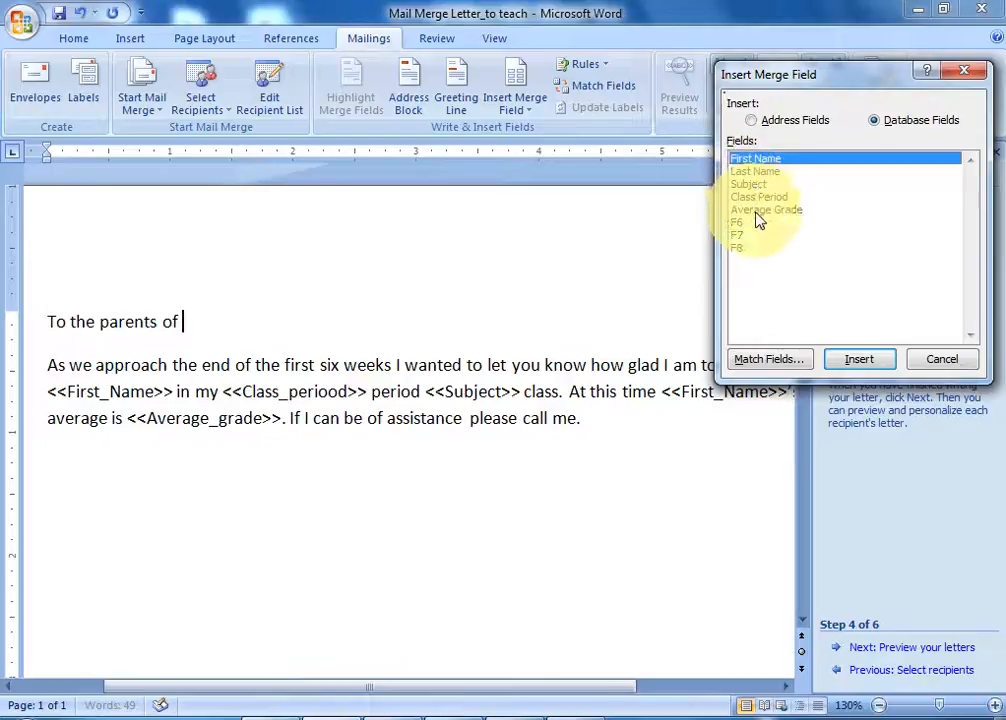
- Switch to the MailMerge workbook in Excel and examine the First Name, Last Name and Subject headings that supply the merge fields
left_click(400, 714)
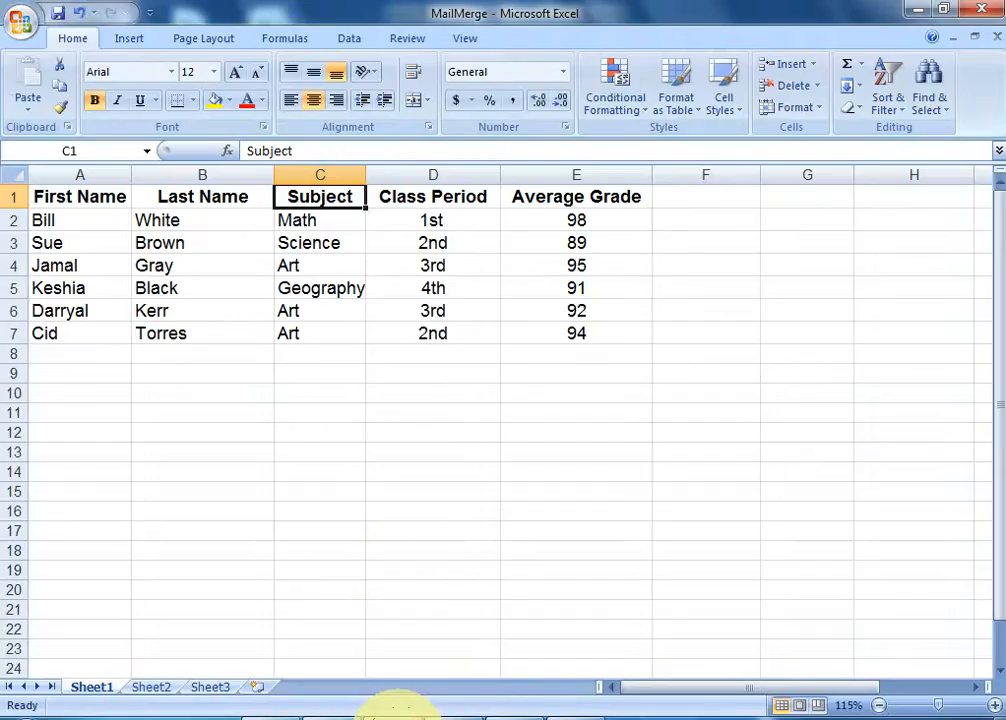
left_click(74, 197)
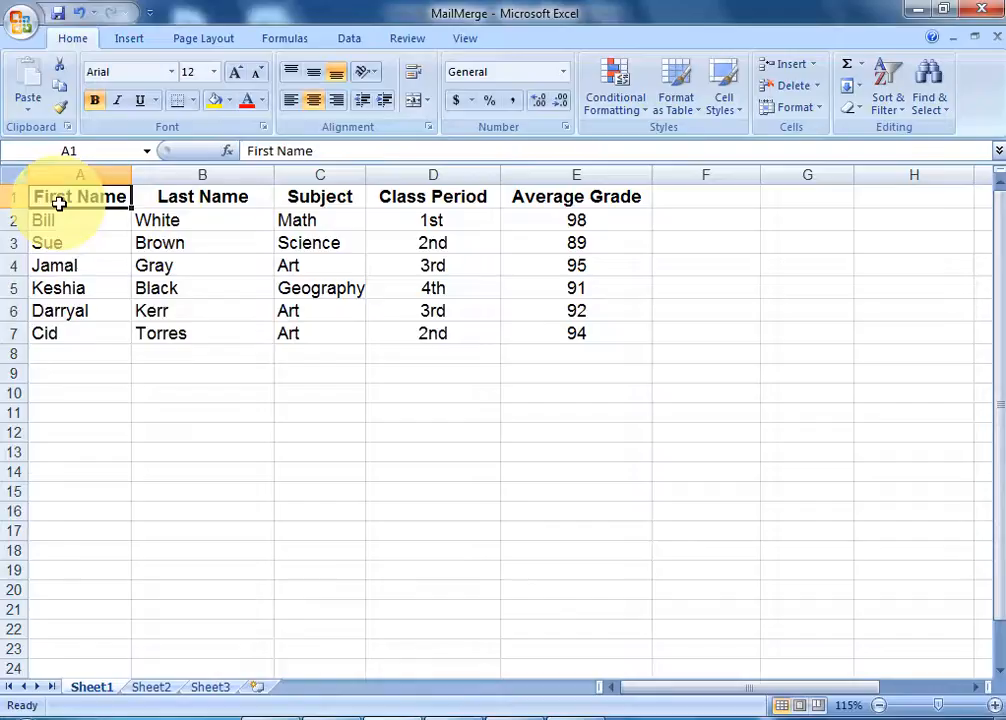
left_click(168, 198)
left_click(292, 197)
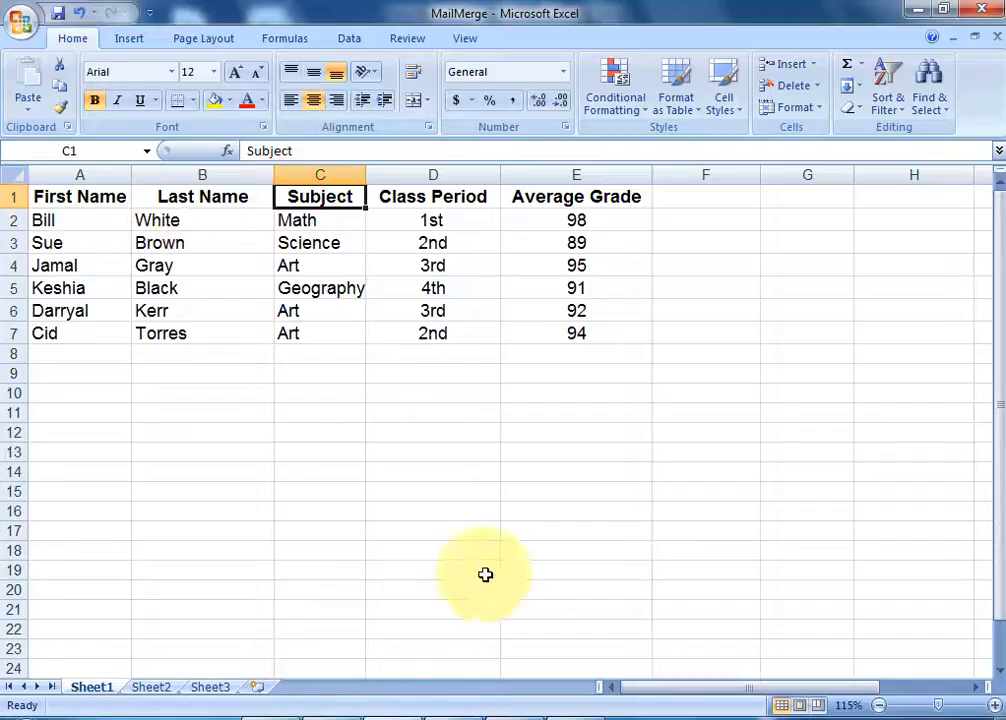
- Return to the Word letter and insert the First Name merge field after "To the parents of"
left_click(337, 717)
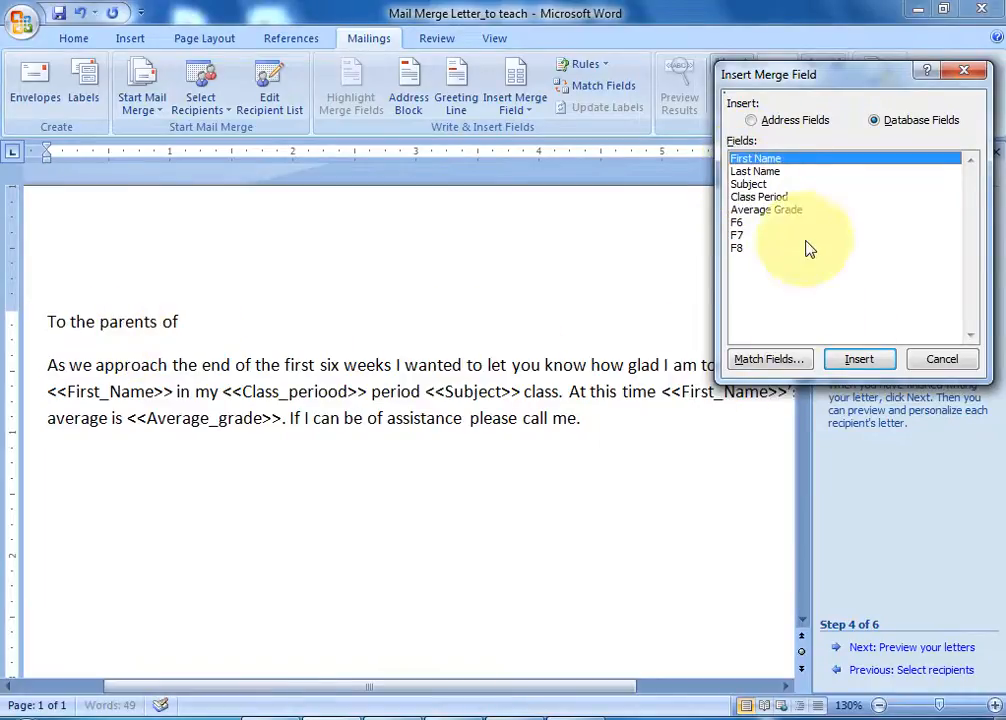
left_click(848, 360)
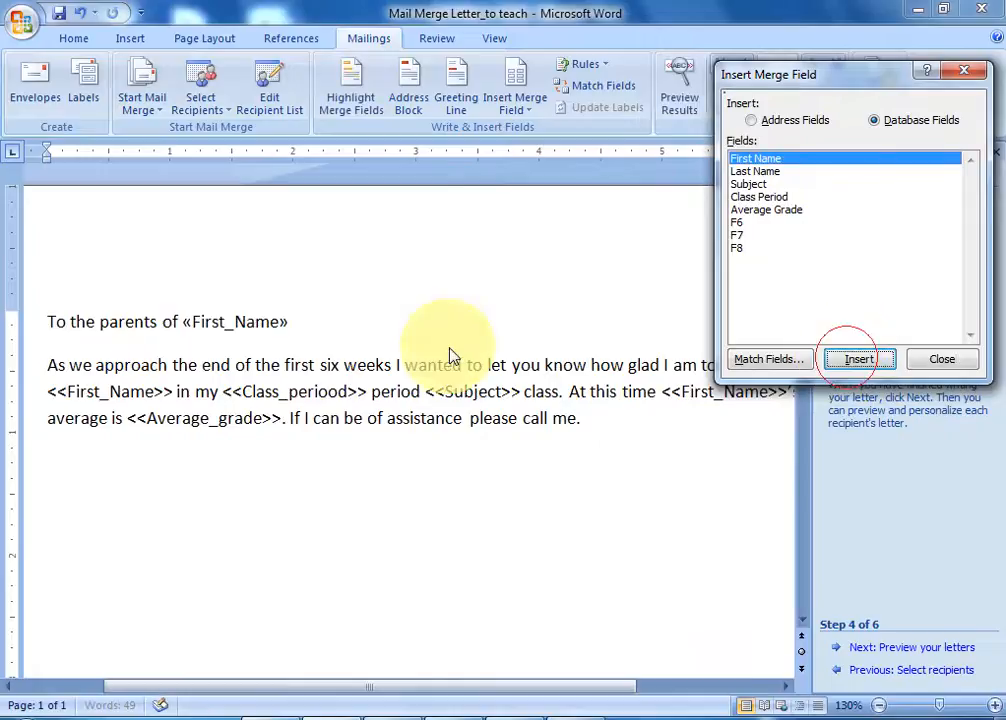
left_click(397, 366)
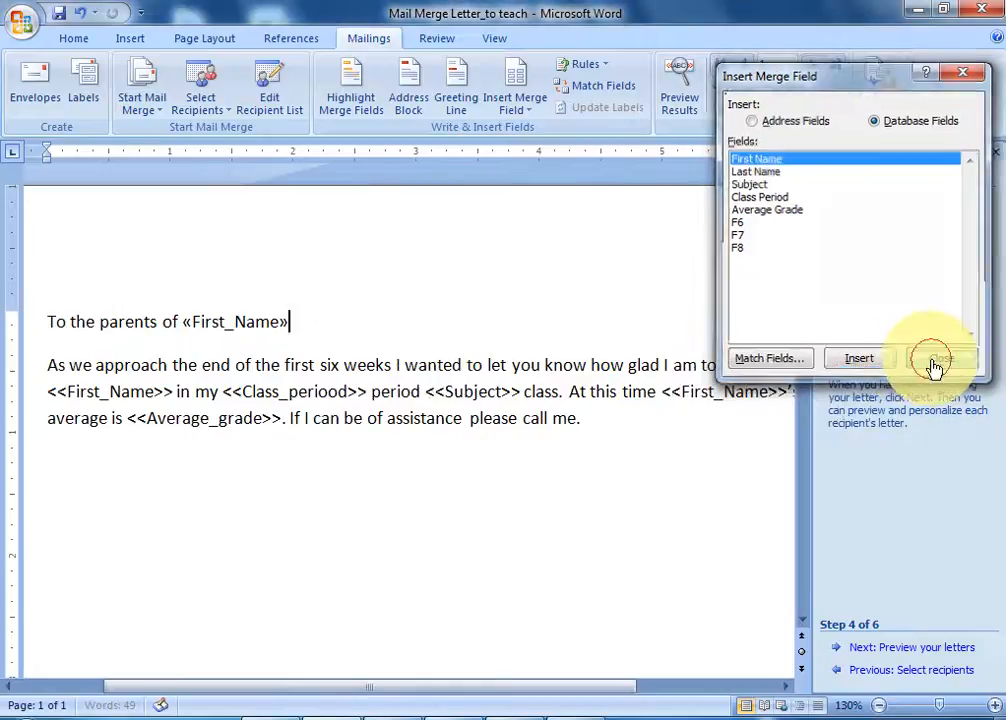
left_click(937, 360)
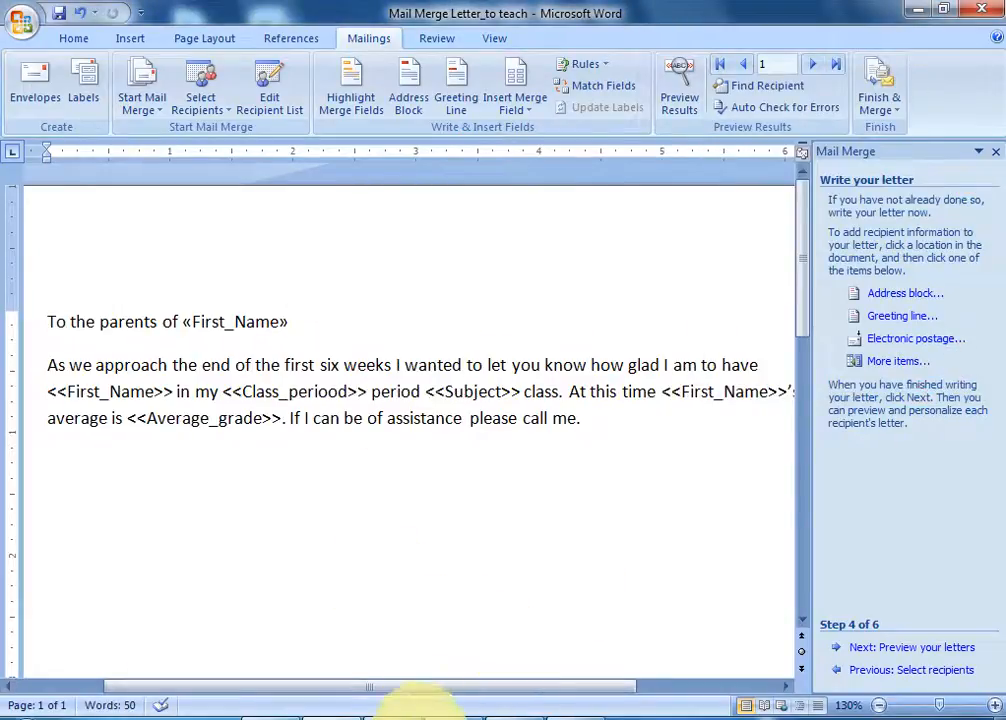
- Look at the space bar in the keyboard2 picture in Windows Photo Viewer, and go back to the letter
left_click(450, 712)
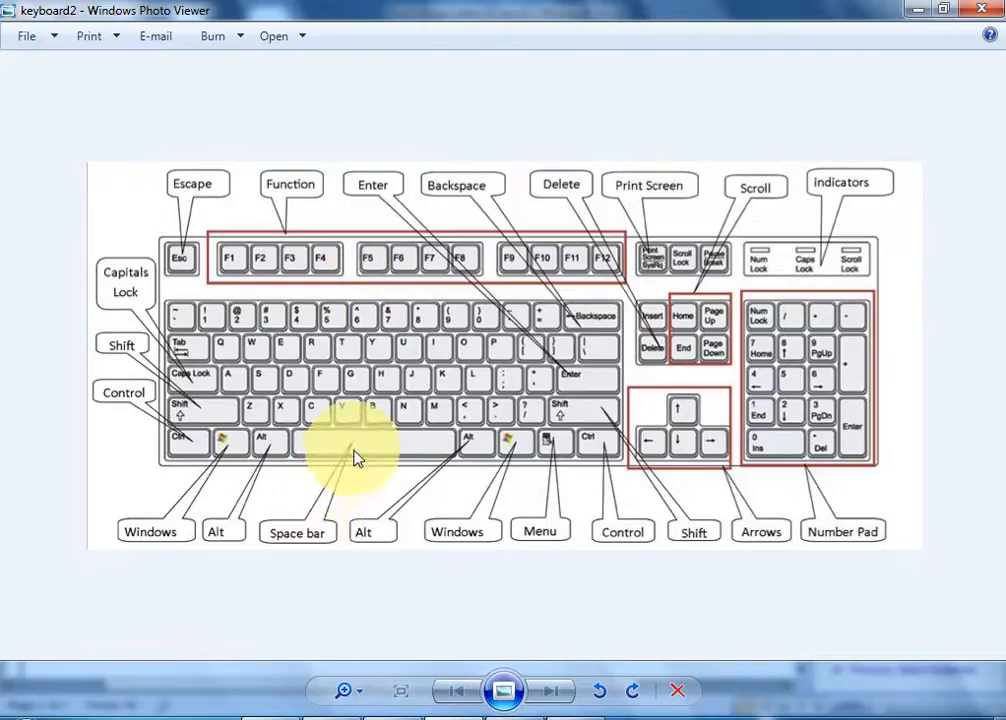
left_click(916, 10)
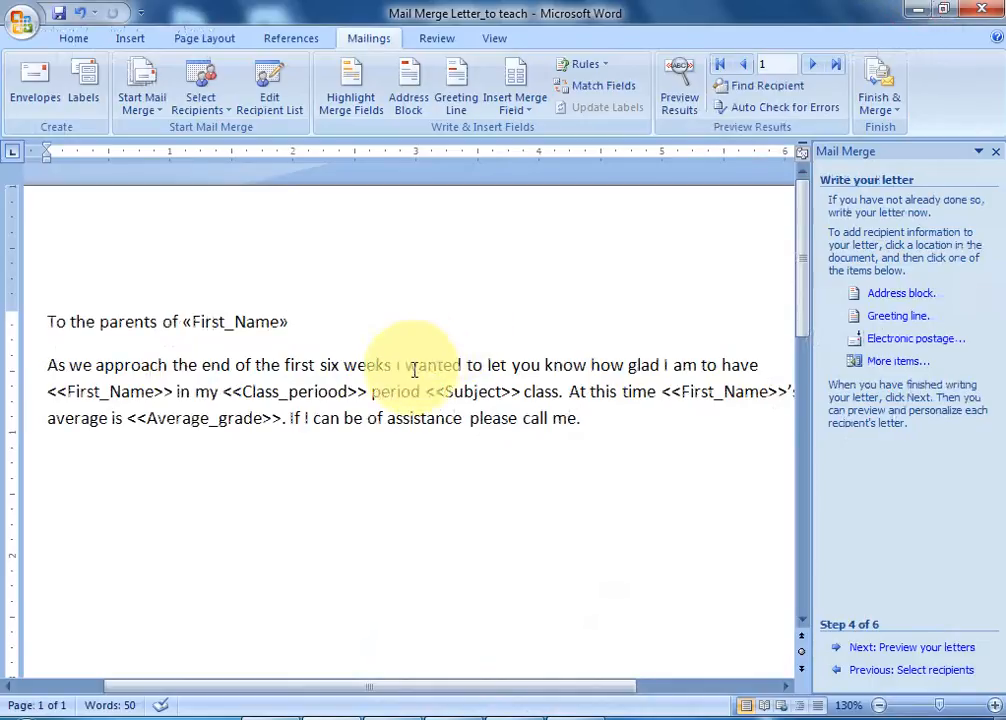
- Add a space, the Last Name merge field and a comma after the First Name field in the greeting line
left_click(294, 321)
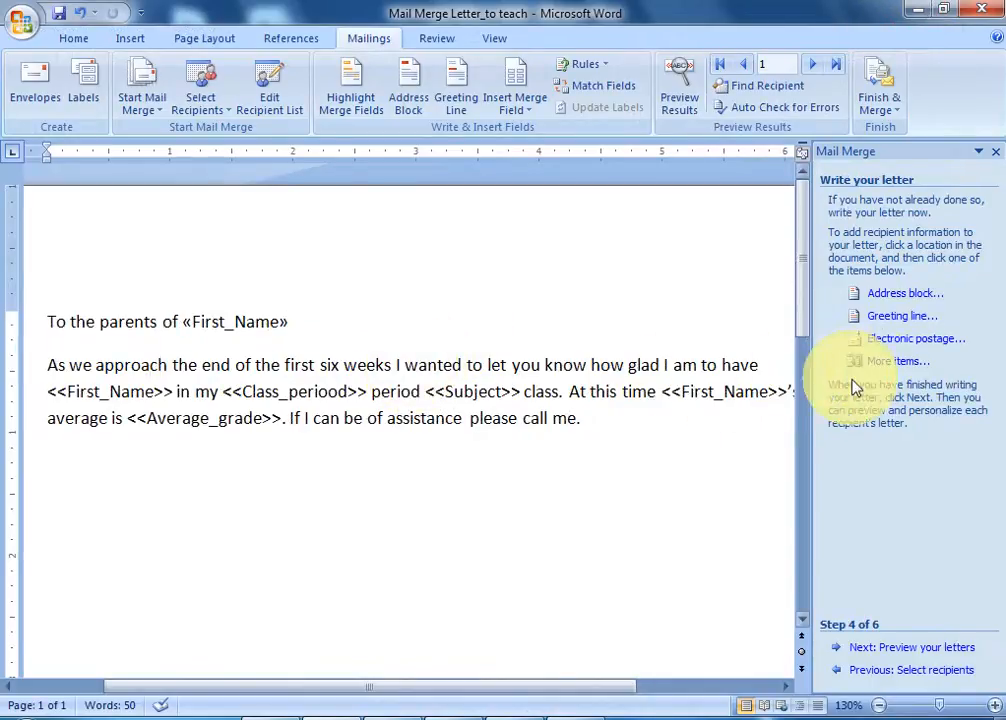
left_click(890, 361)
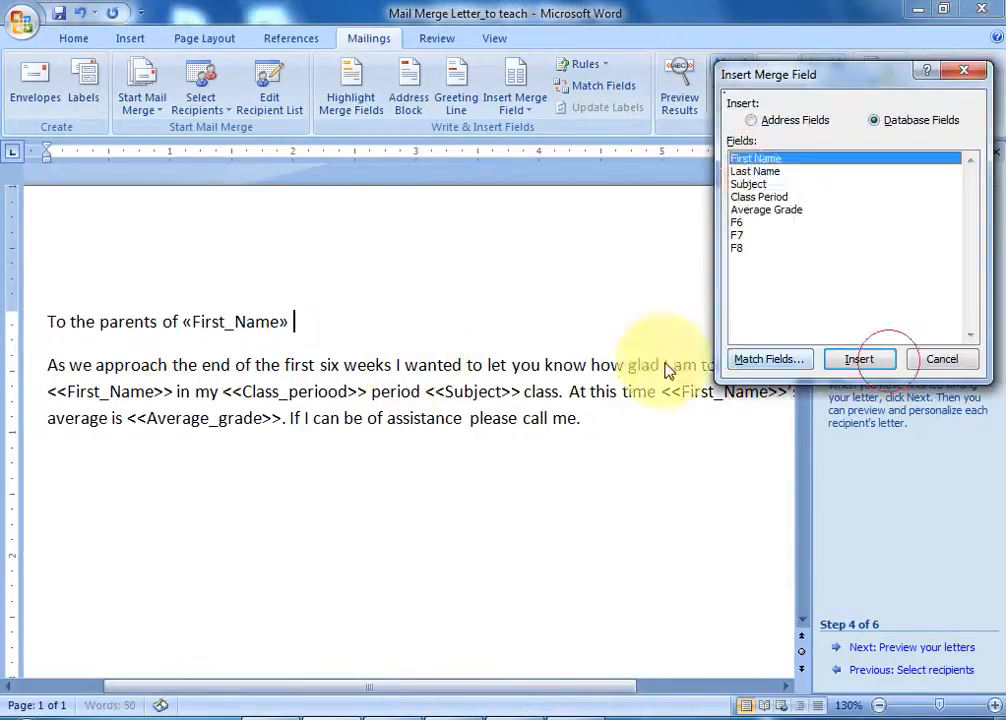
left_click(757, 172)
left_click(884, 362)
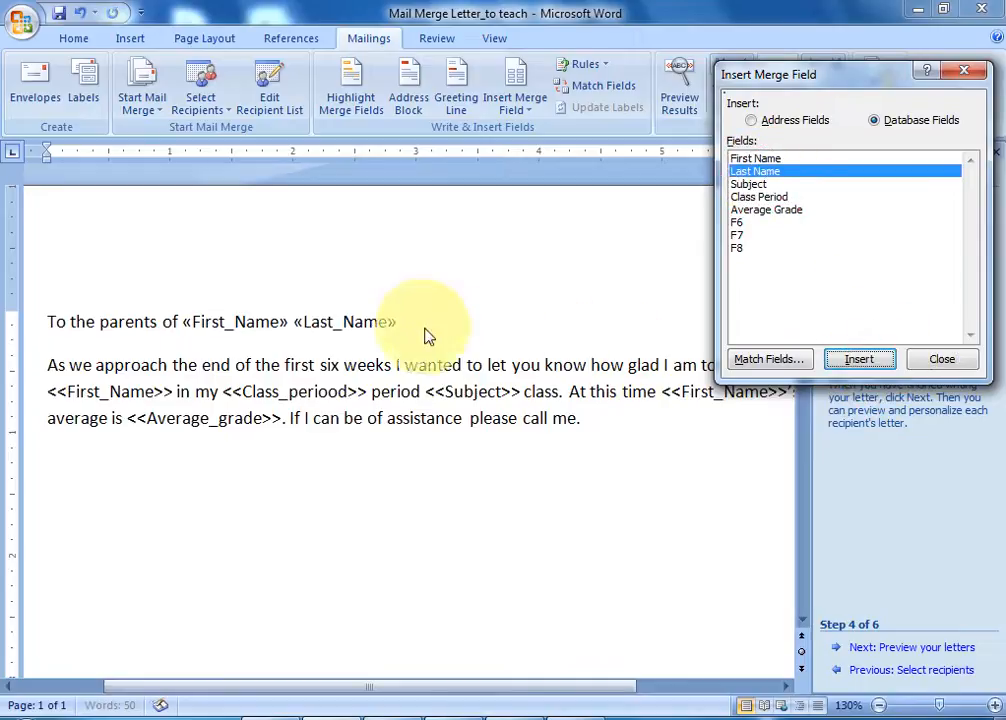
left_click(940, 360)
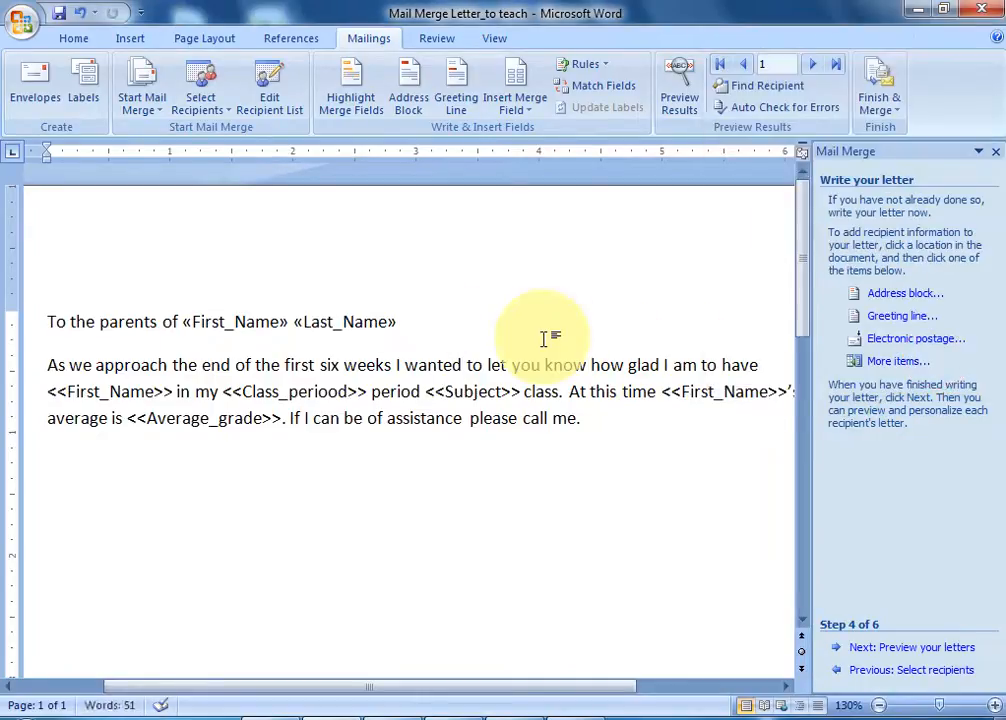
type(",")
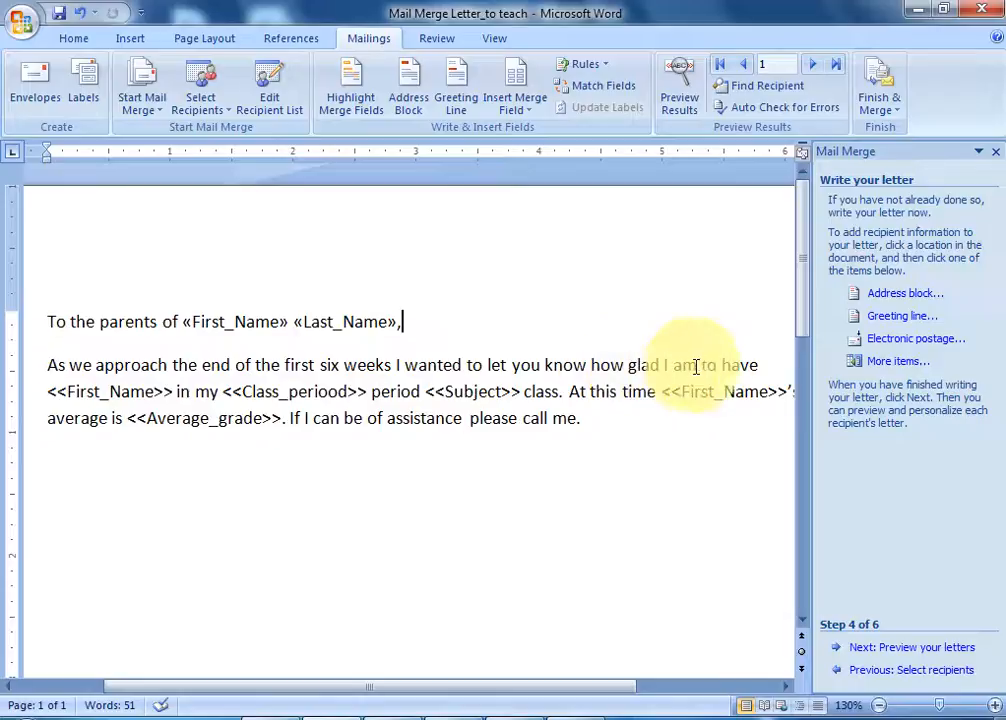
- Replace the <<First_Name>> placeholder after "how glad I am to have" with the First Name merge field
left_click(176, 391)
key("BackSpace")
key("BackSpace")
key("BackSpace")
key("BackSpace")
key("BackSpace")
key("BackSpace")
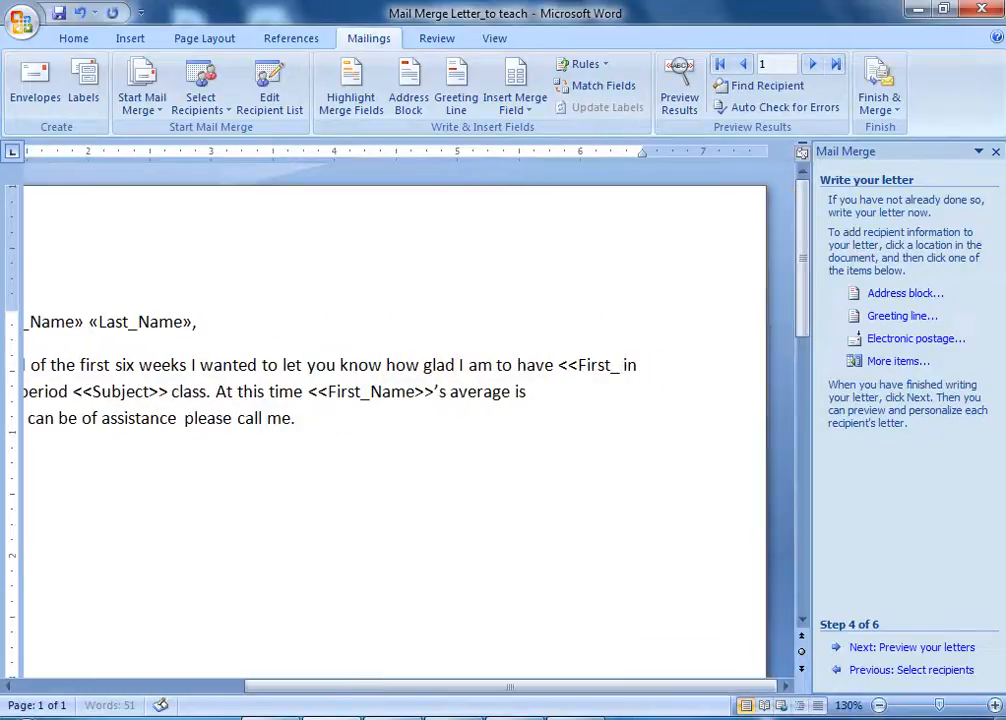
key("BackSpace")
key("BackSpace")
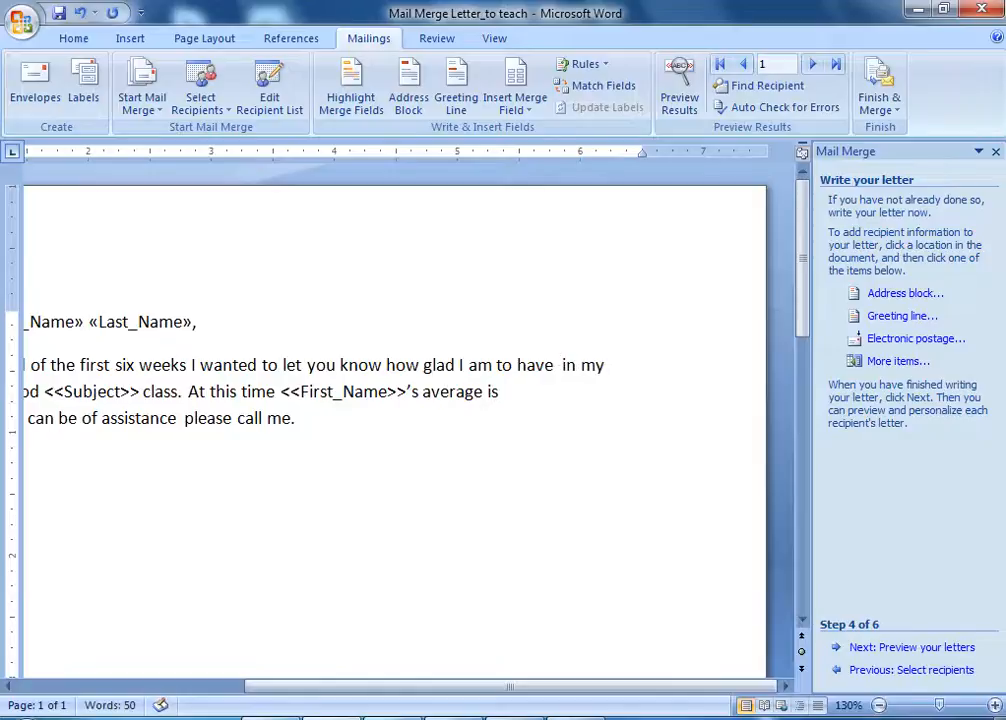
left_click(883, 361)
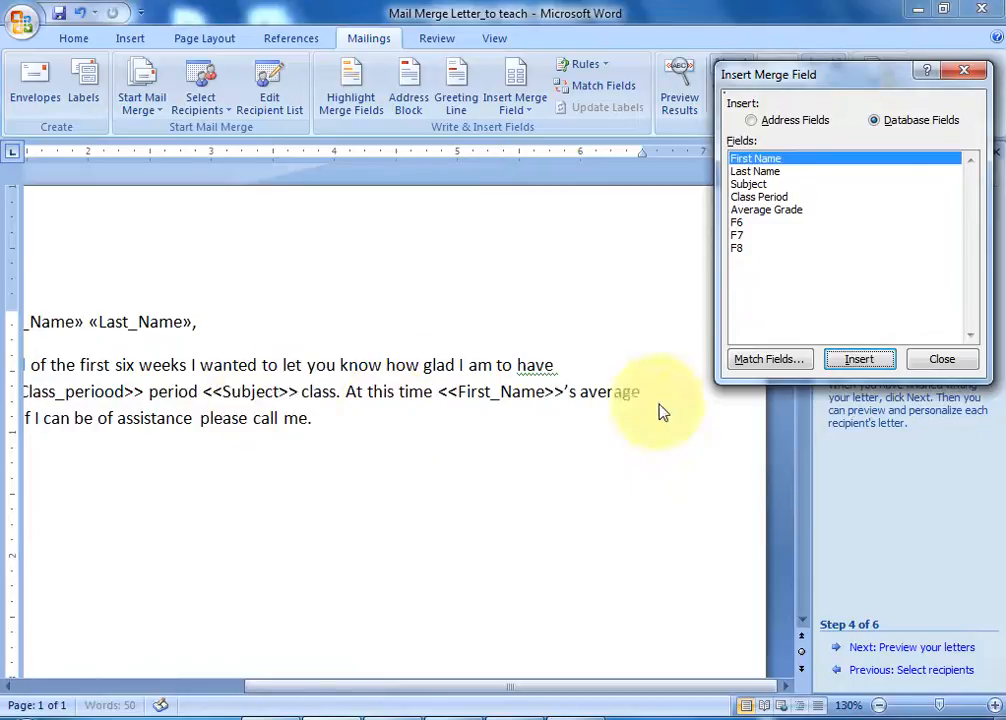
left_click(927, 359)
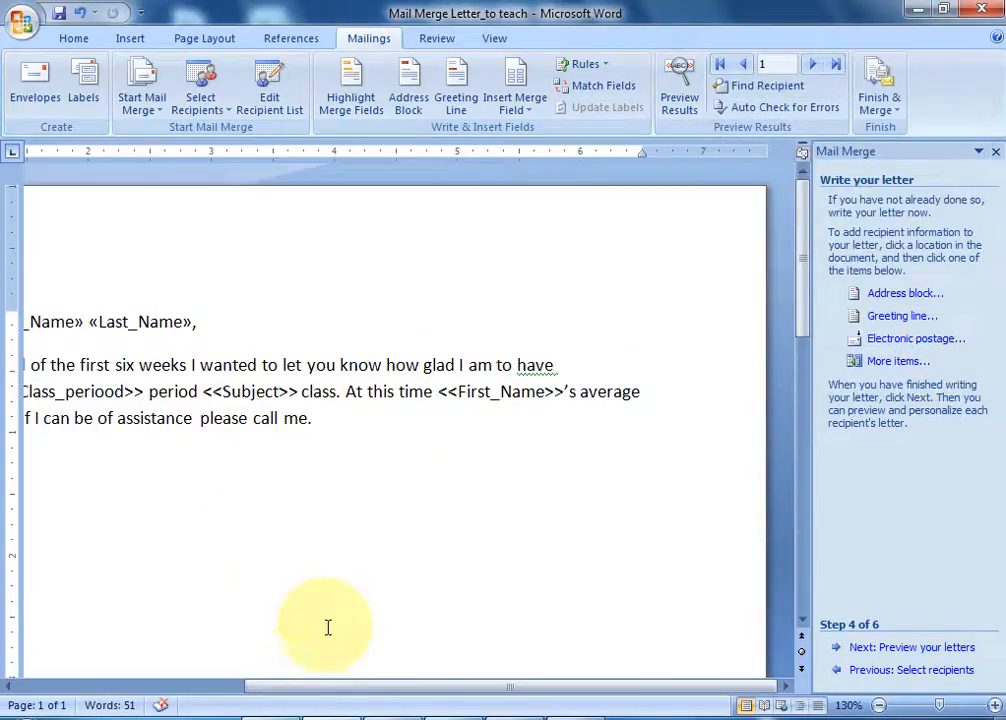
- Replace the <<Class_periood>> placeholder after "in my" with the Class Period merge field
left_click_drag(370, 690, 203, 690)
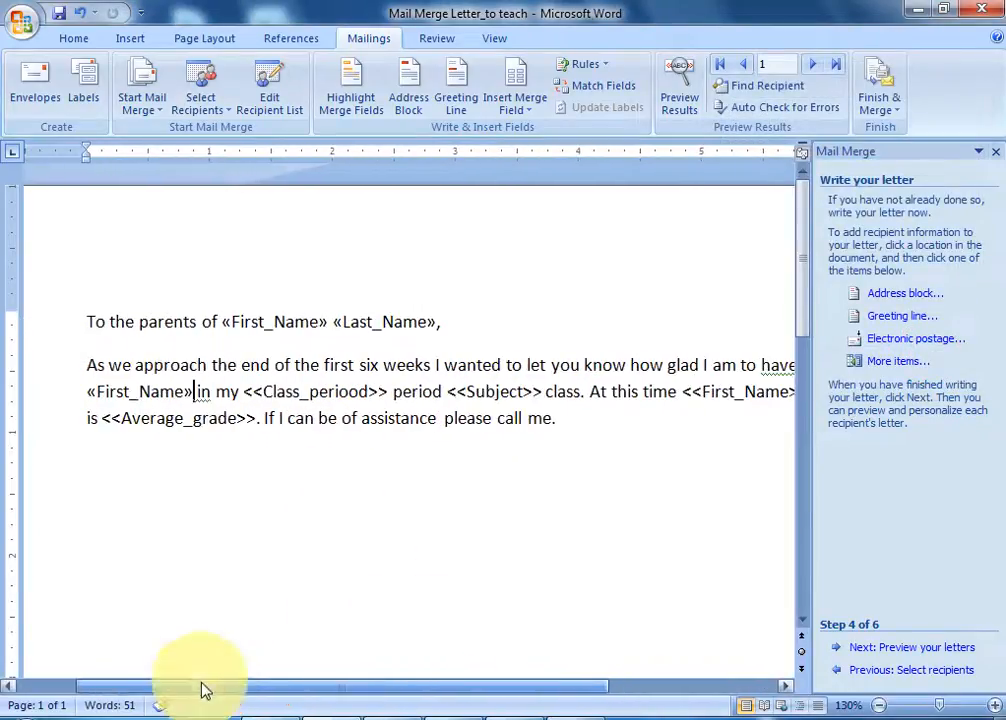
left_click(385, 392)
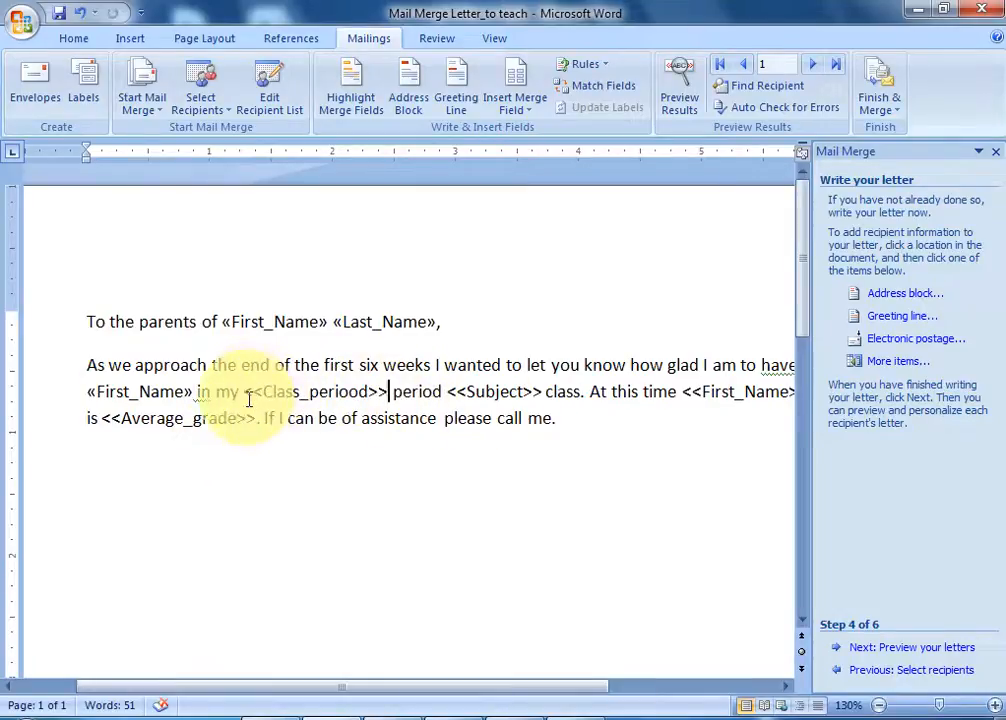
key("BackSpace")
key("BackSpace")
key("BackSpace")
key("BackSpace")
key("BackSpace")
key("BackSpace")
key("BackSpace")
key("BackSpace")
key("BackSpace")
key("BackSpace")
key("BackSpace")
key("BackSpace")
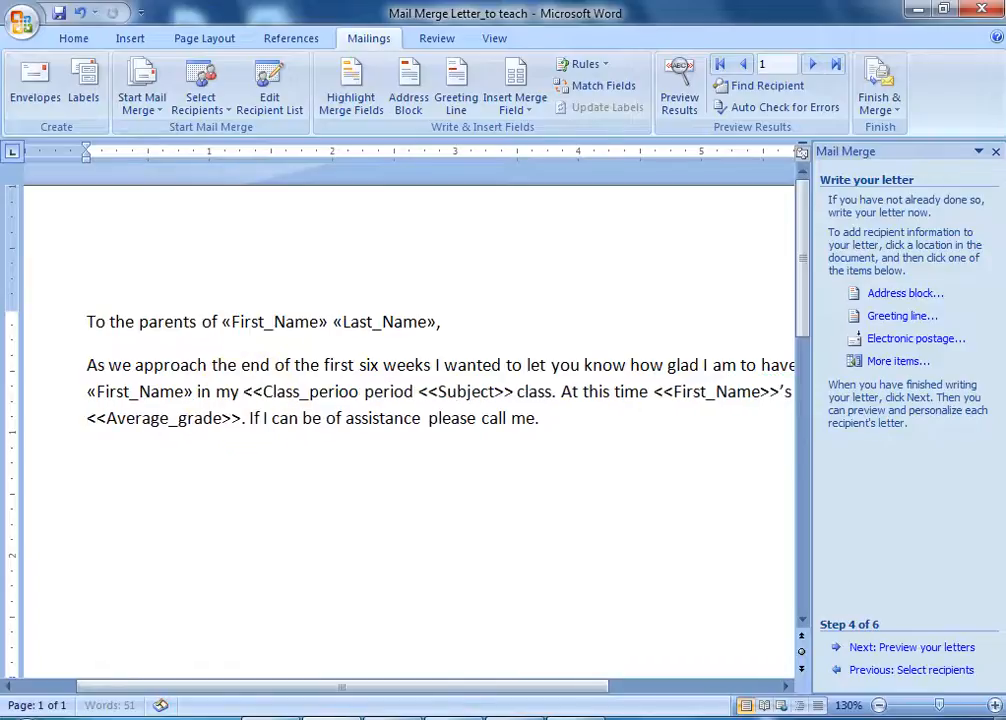
key("BackSpace")
key("BackSpace")
key("BackSpace")
key("BackSpace")
key("BackSpace")
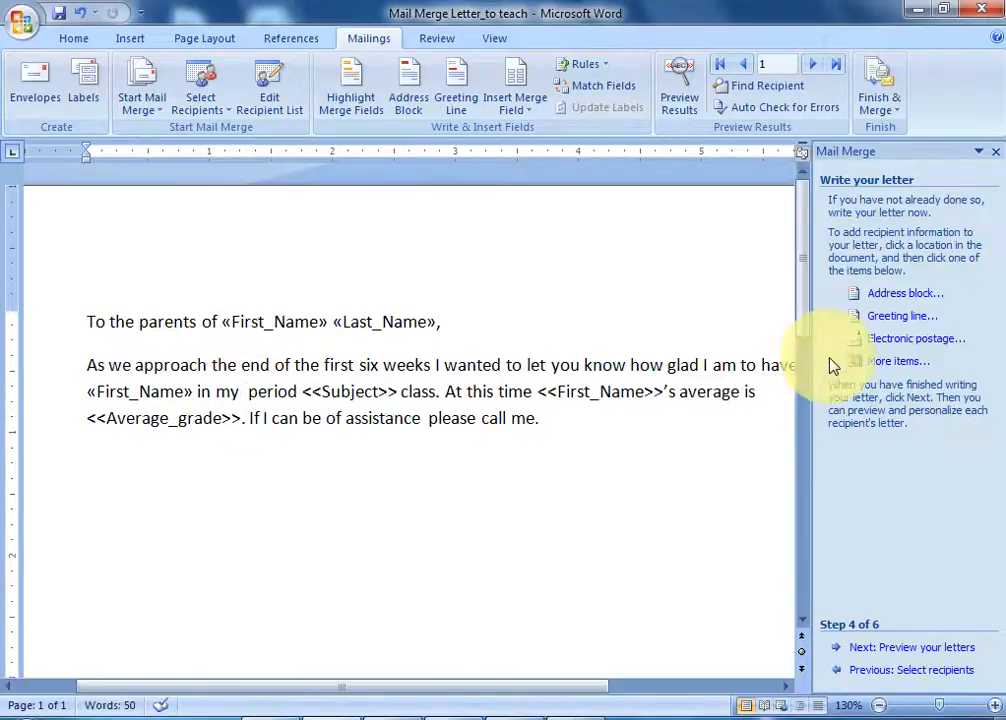
left_click(885, 362)
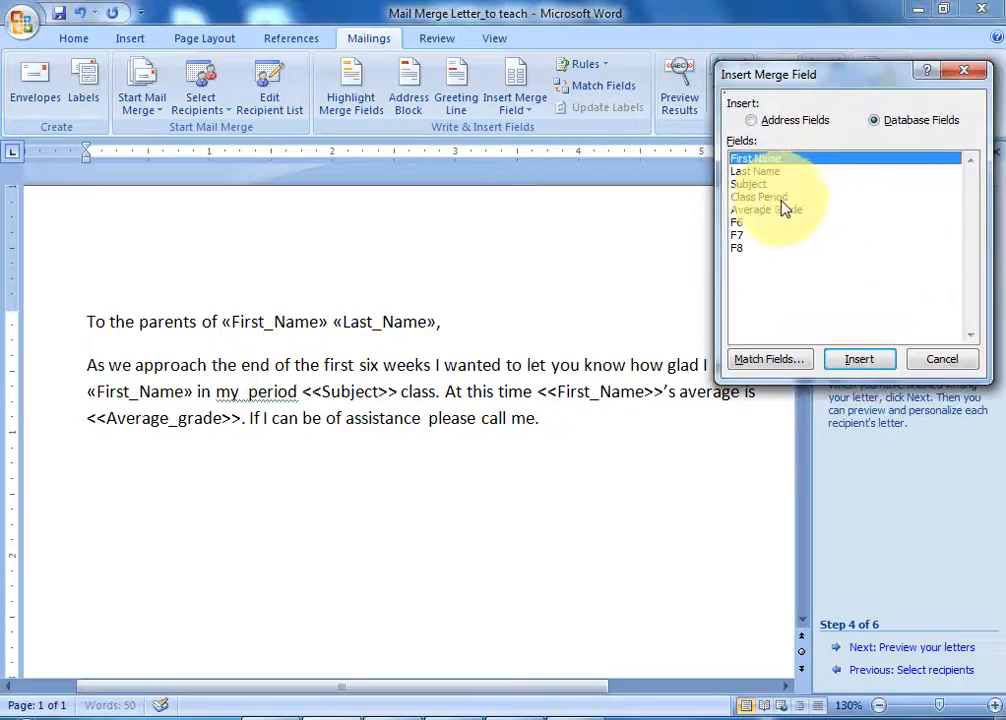
left_click(762, 197)
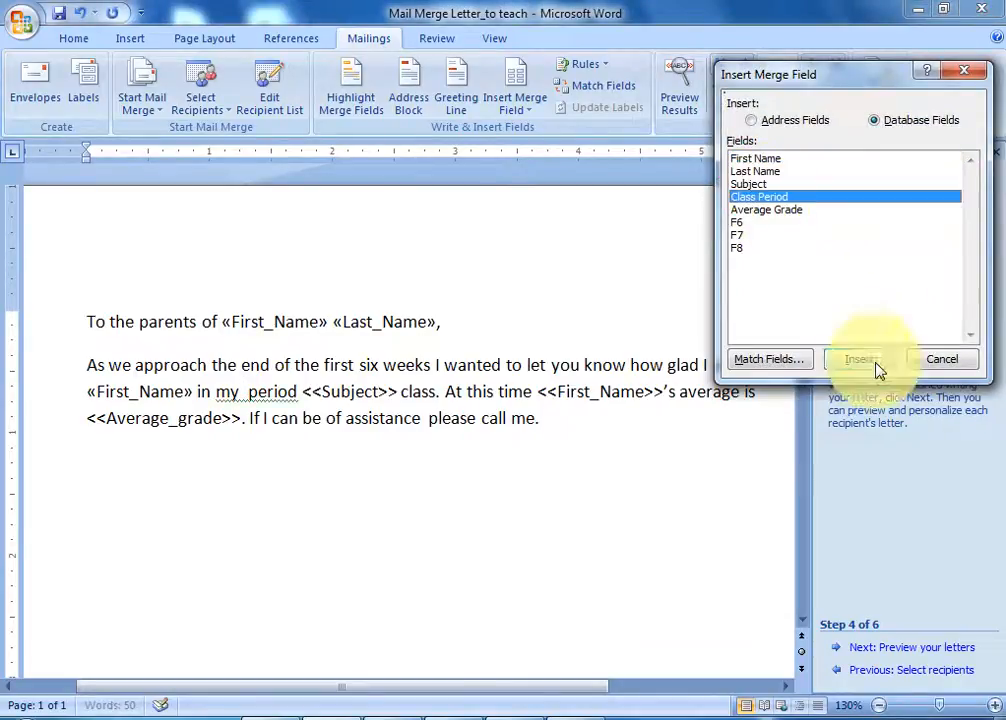
left_click(876, 362)
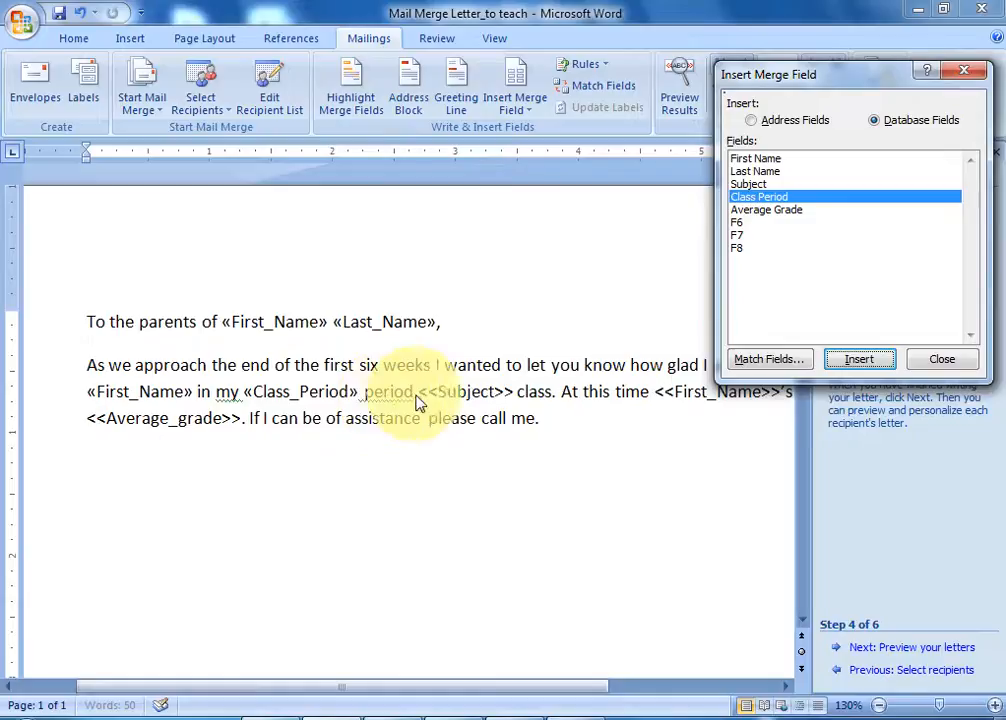
left_click(953, 356)
left_click(940, 359)
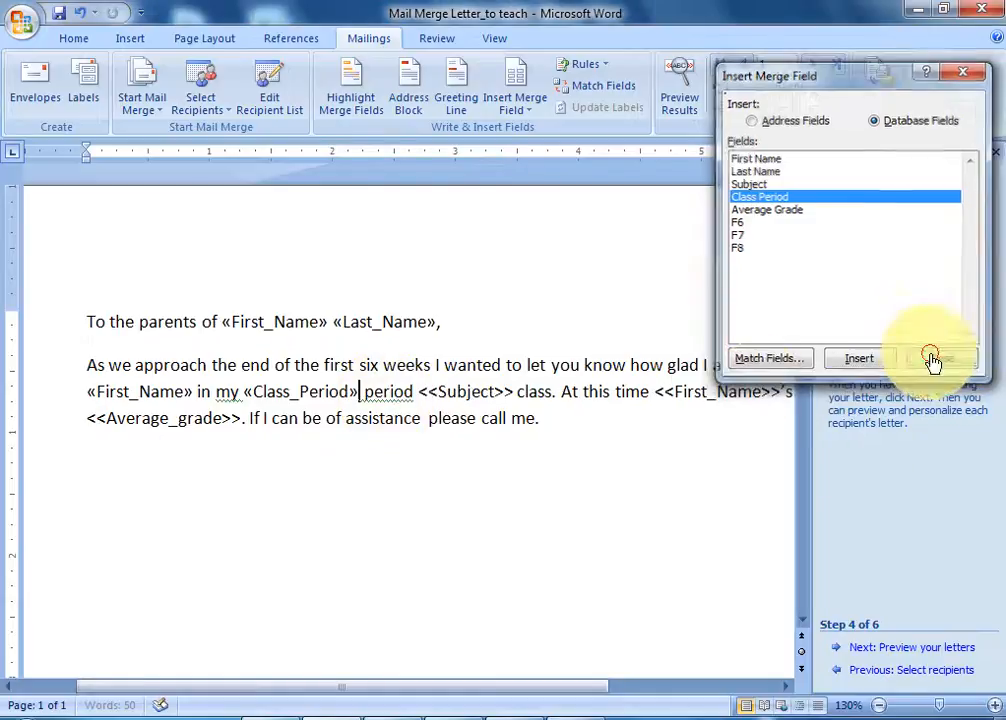
type(".")
- Replace the <<Subject>> placeholder before "class" with the Subject merge field
left_click_drag(514, 393, 420, 393)
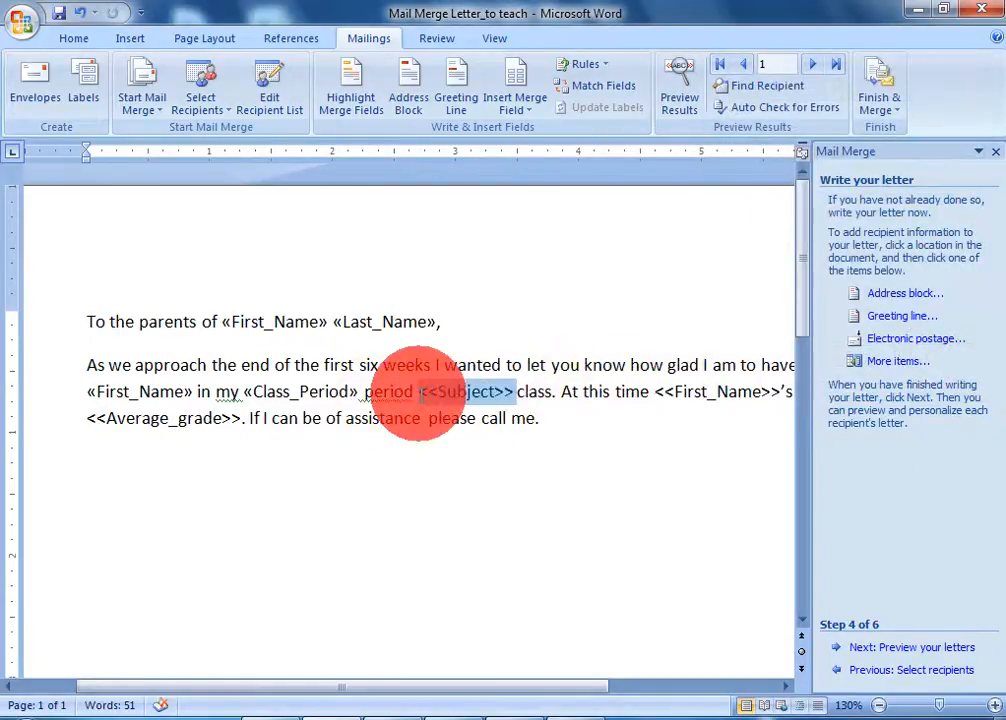
key("Delete")
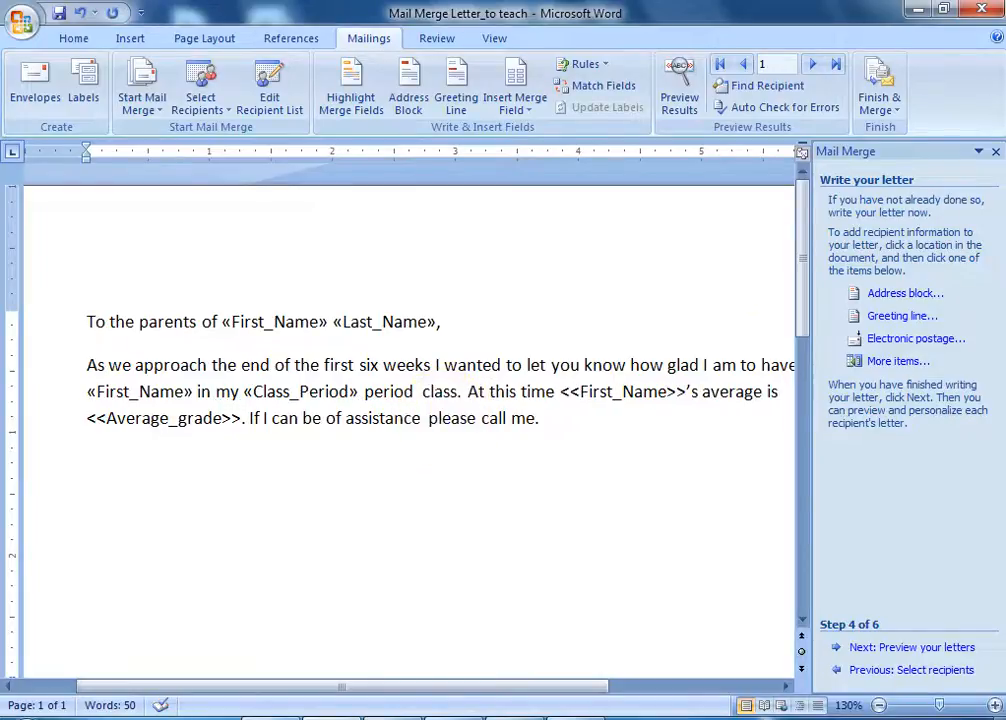
left_click(888, 361)
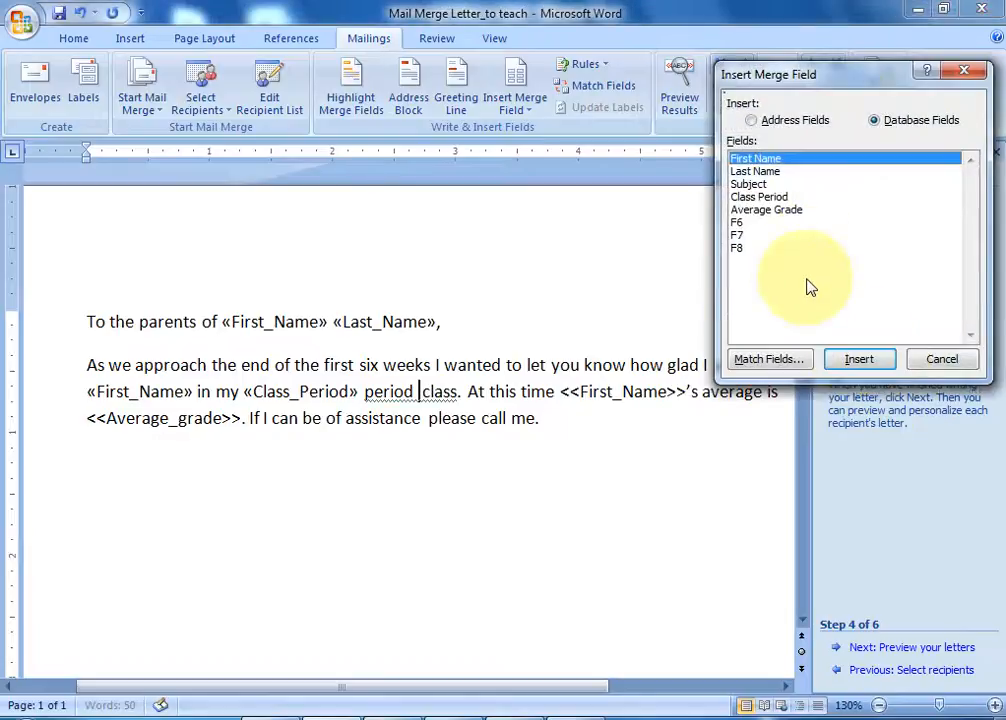
left_click(750, 184)
left_click(865, 362)
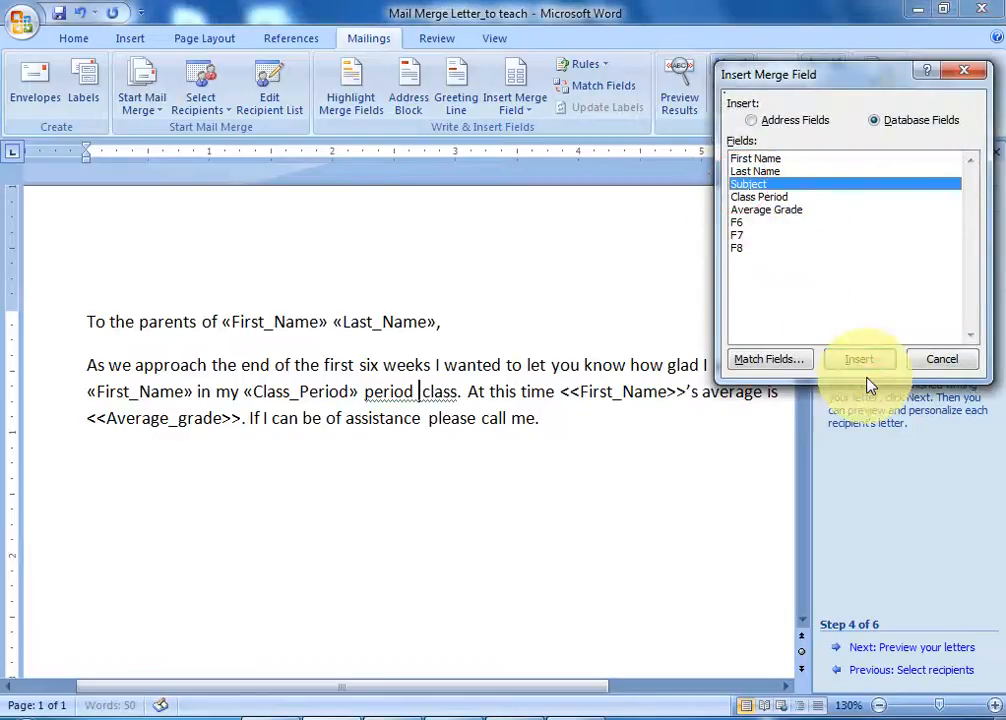
left_click(945, 362)
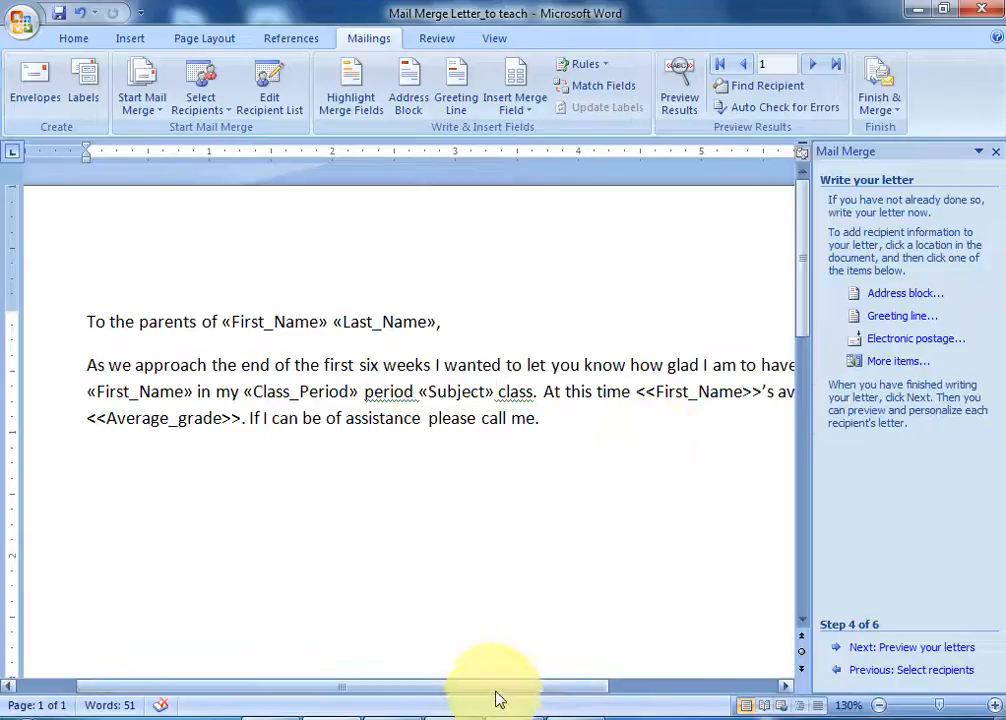
- Replace the <<First_Name>> placeholder before "'s average is" with the First Name merge field
mouse_move(496, 688)
left_mouse_down()
mouse_move(515, 690)
mouse_move(567, 626)
left_mouse_up()
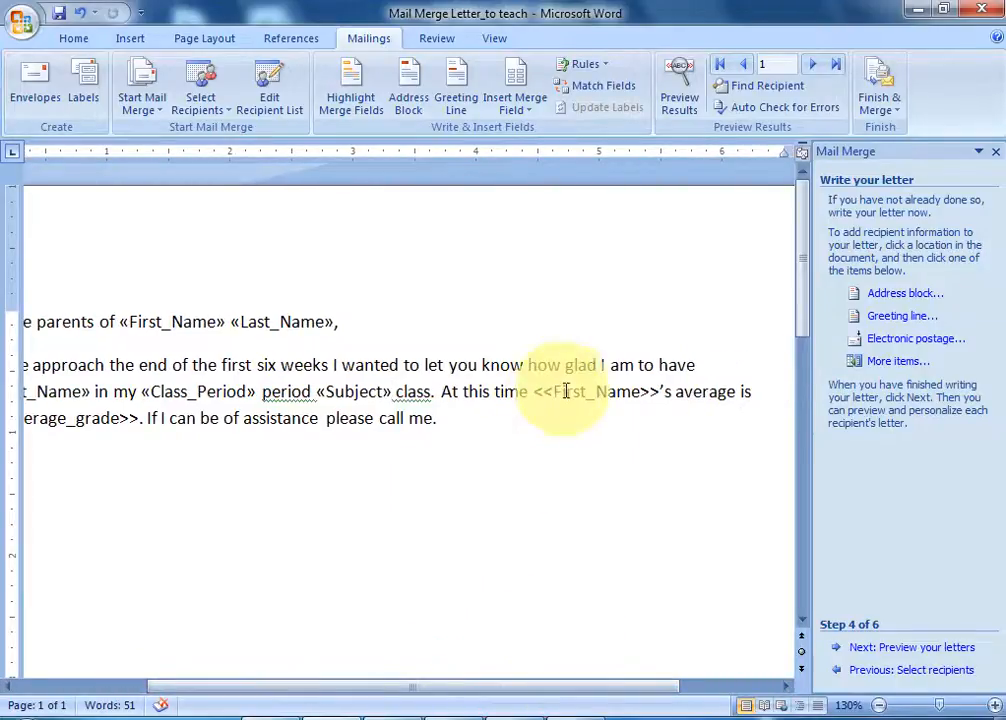
left_click_drag(657, 392, 539, 405)
key("Delete")
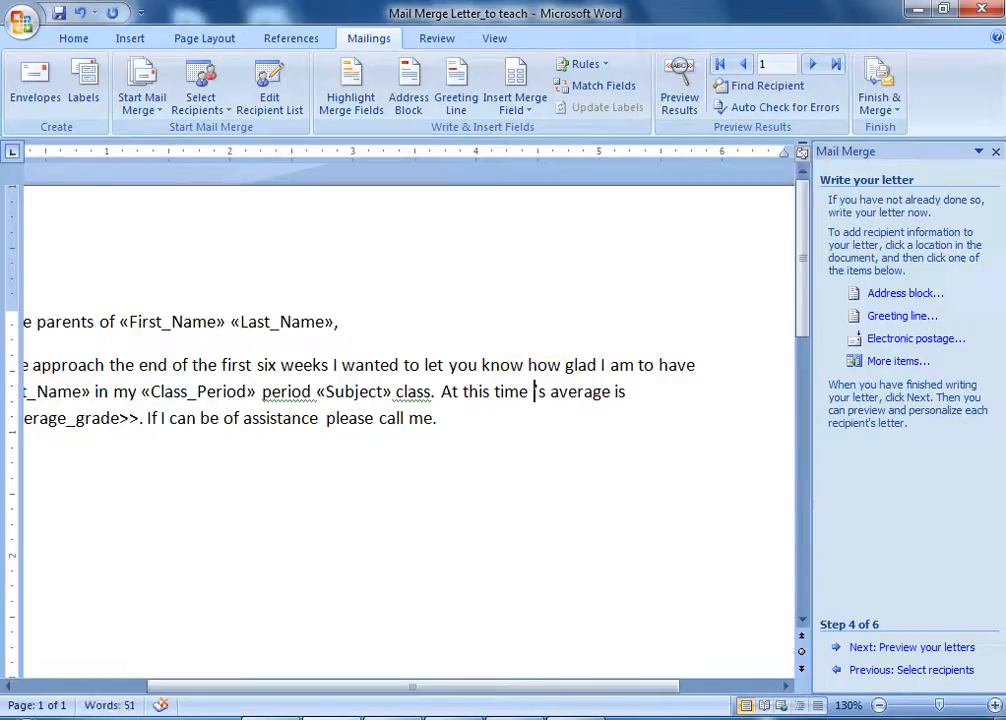
left_click(543, 403)
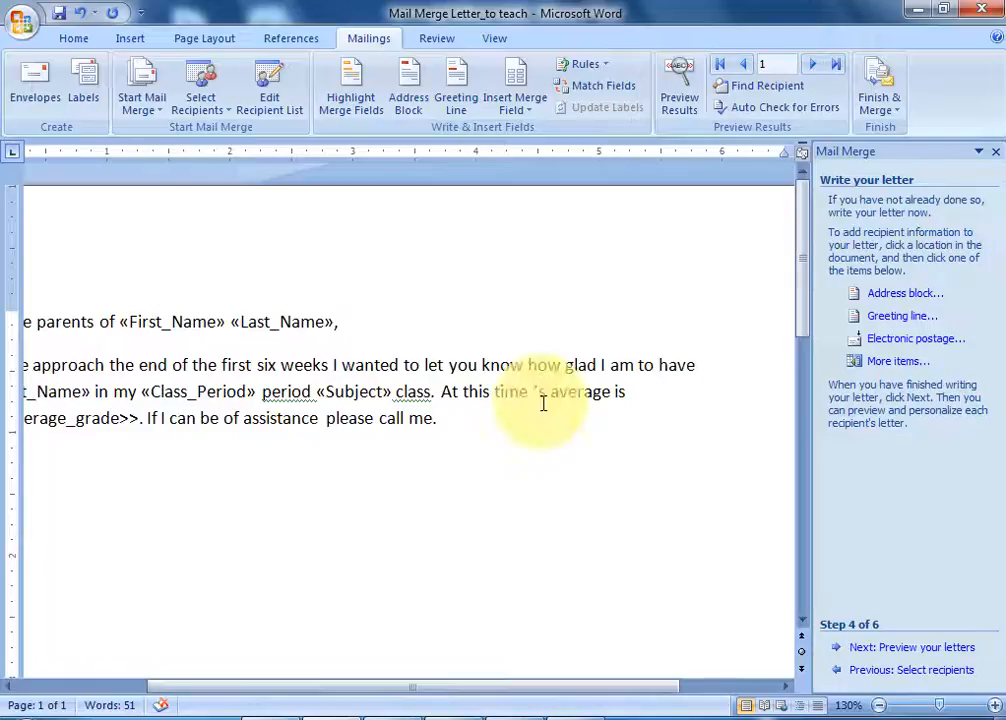
key("BackSpace")
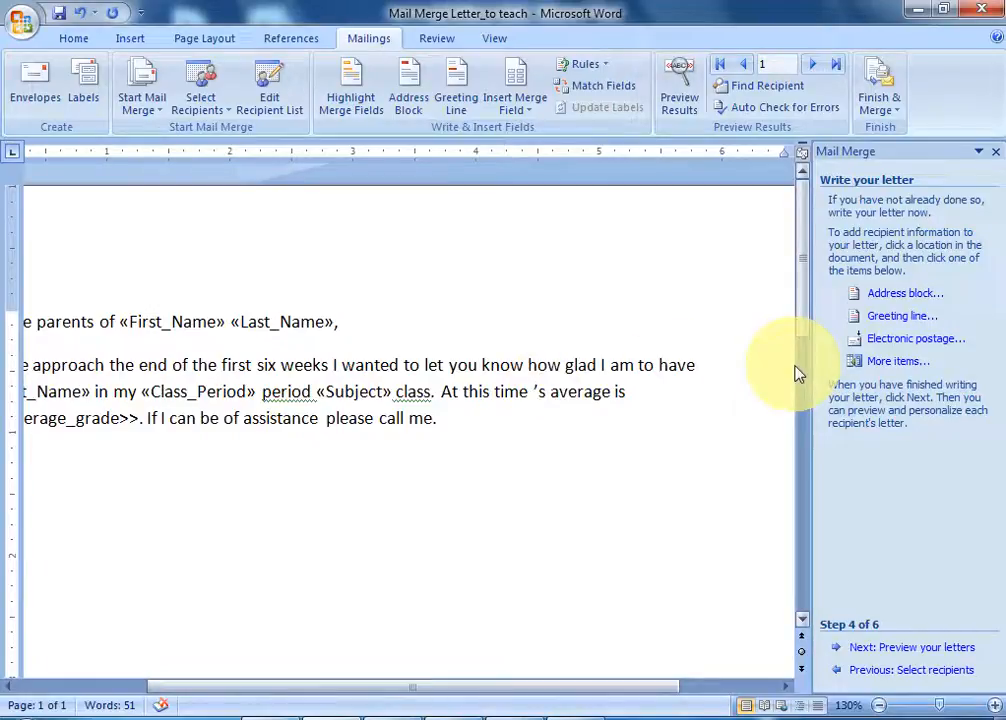
type("'")
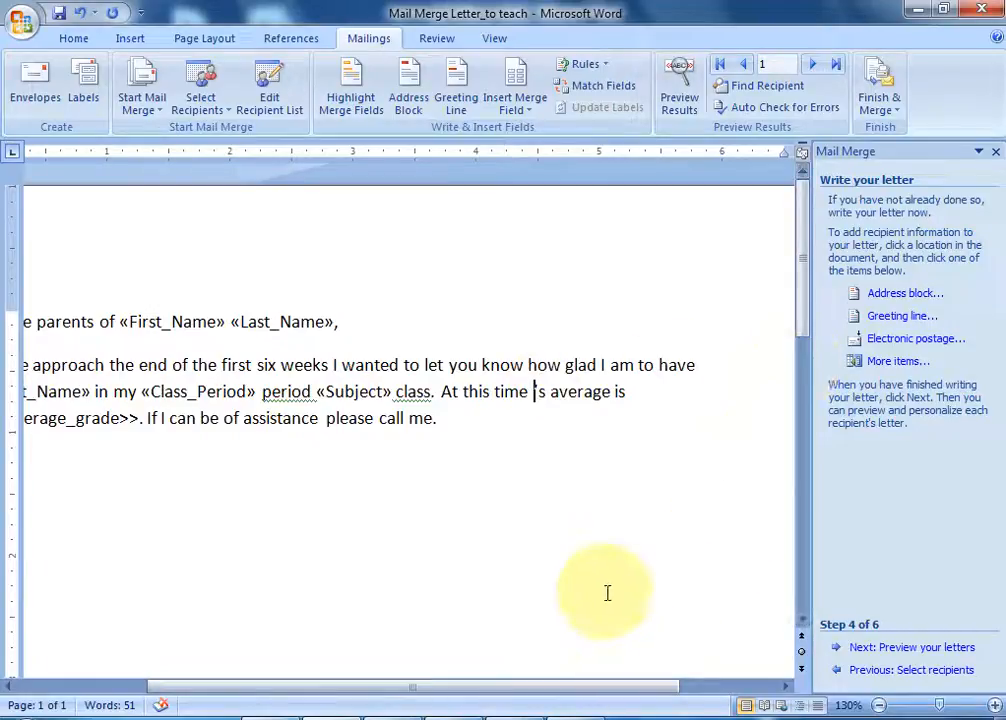
key("BackSpace")
left_click(915, 361)
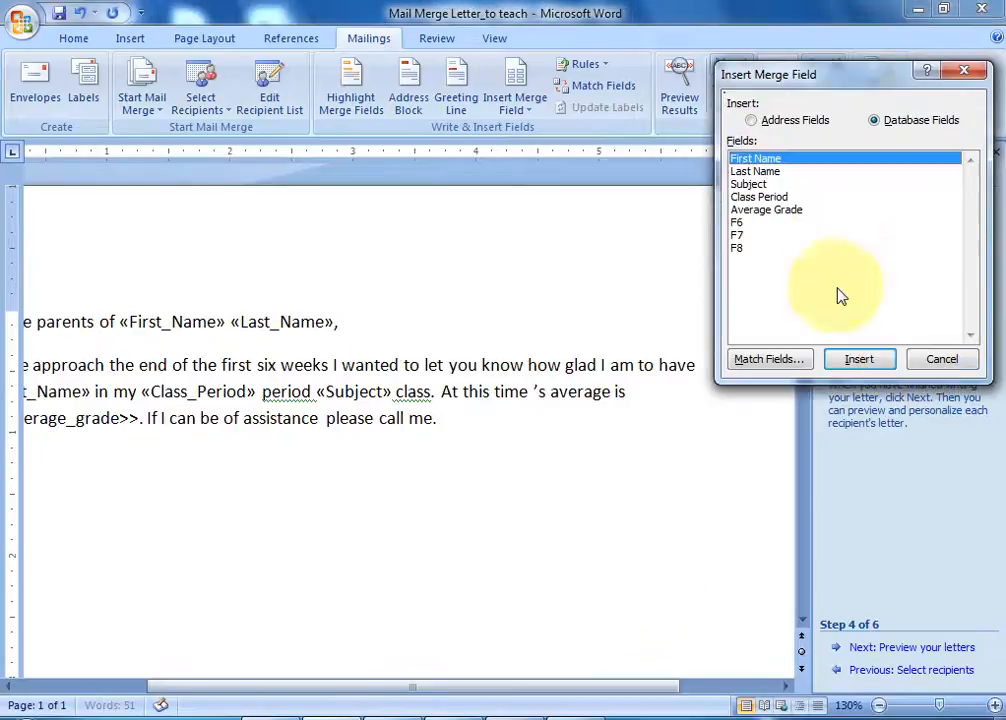
left_click(850, 359)
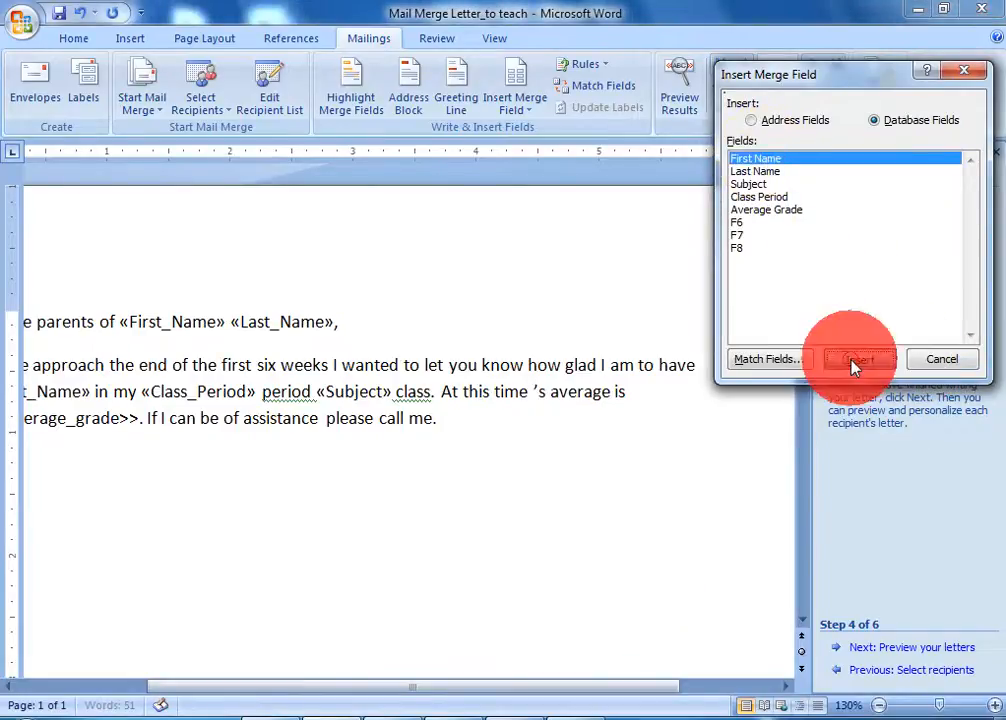
left_click(925, 359)
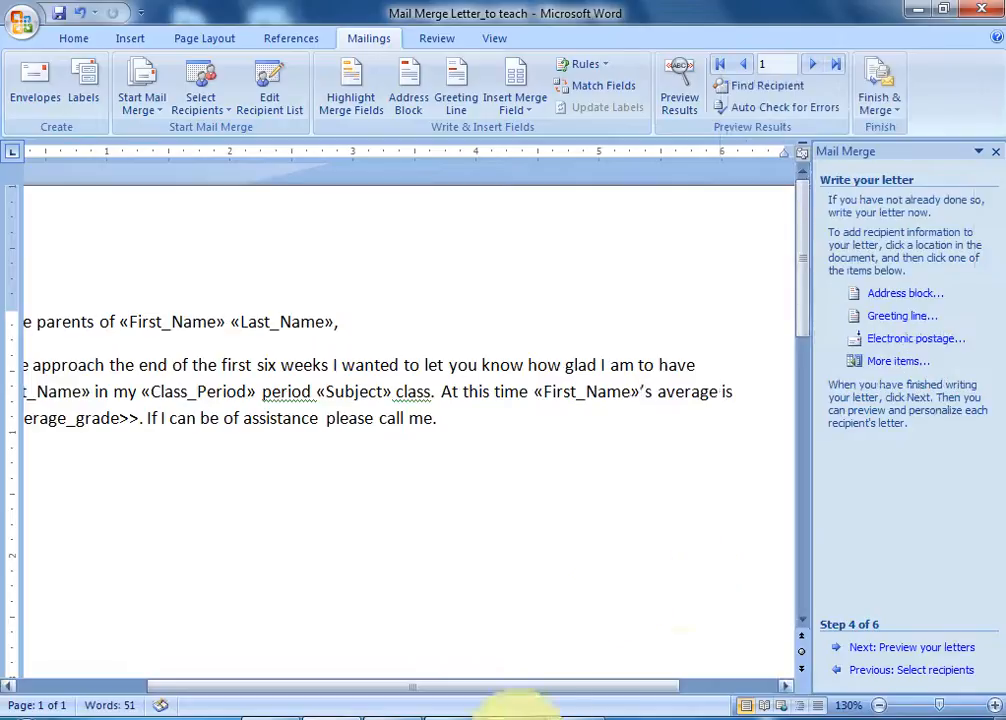
- Replace the <<Average_grade>> placeholder after "average is" with the Average Grade merge field, keeping the period
left_click_drag(602, 686, 539, 686)
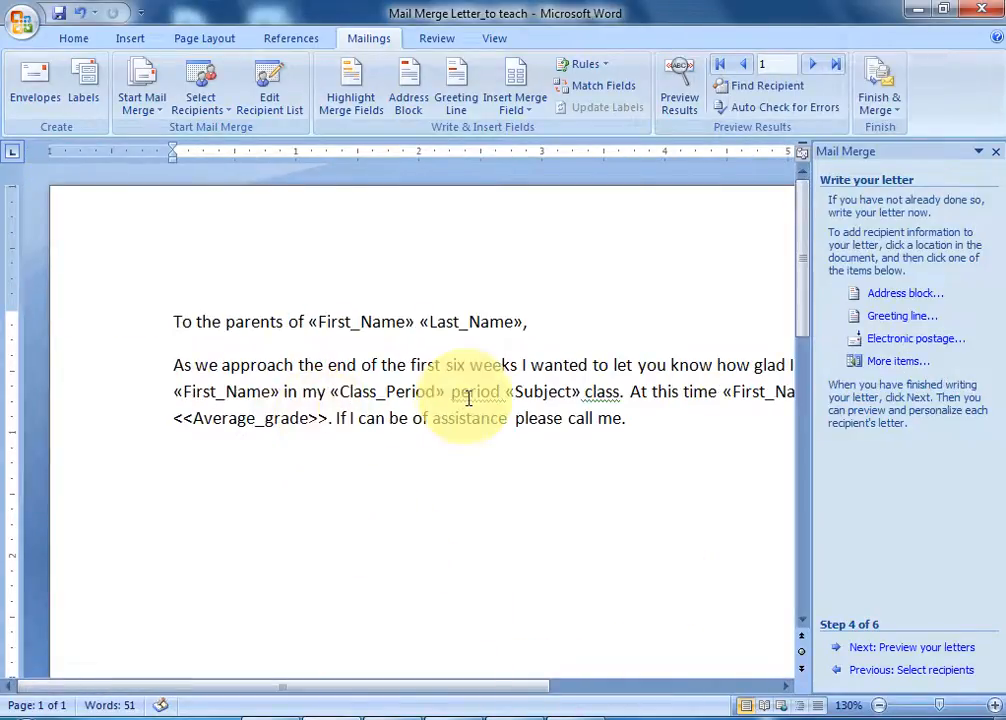
key("BackSpace")
key("BackSpace")
key("BackSpace")
key("BackSpace")
key("BackSpace")
key("BackSpace")
key("BackSpace")
key("BackSpace")
key("BackSpace")
key("BackSpace")
key("BackSpace")
key("BackSpace")
key("BackSpace")
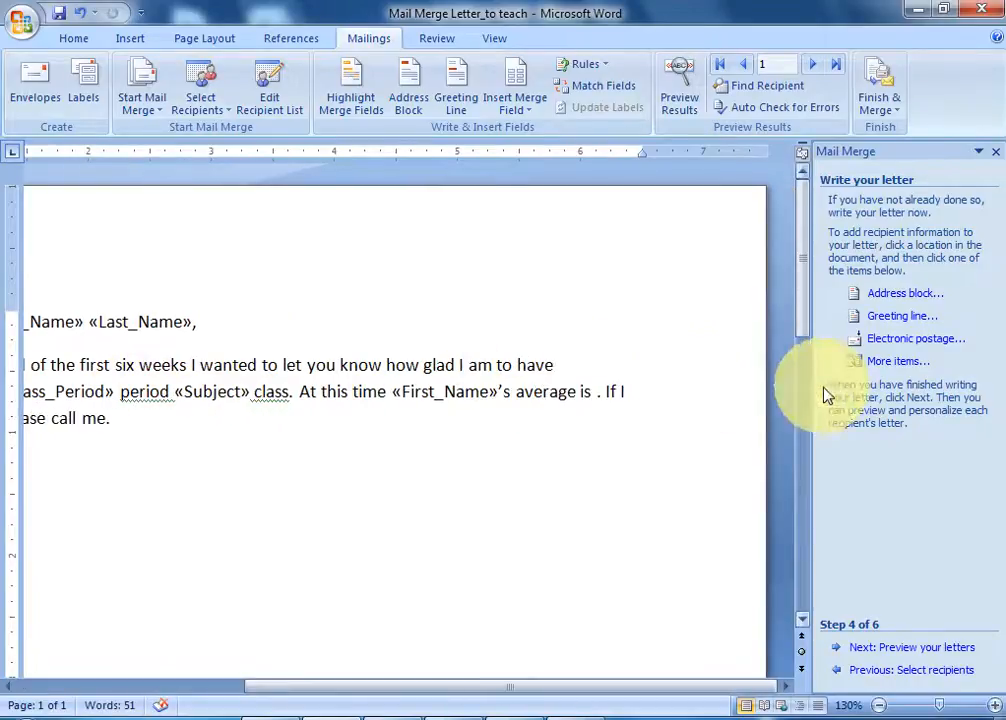
left_click(890, 360)
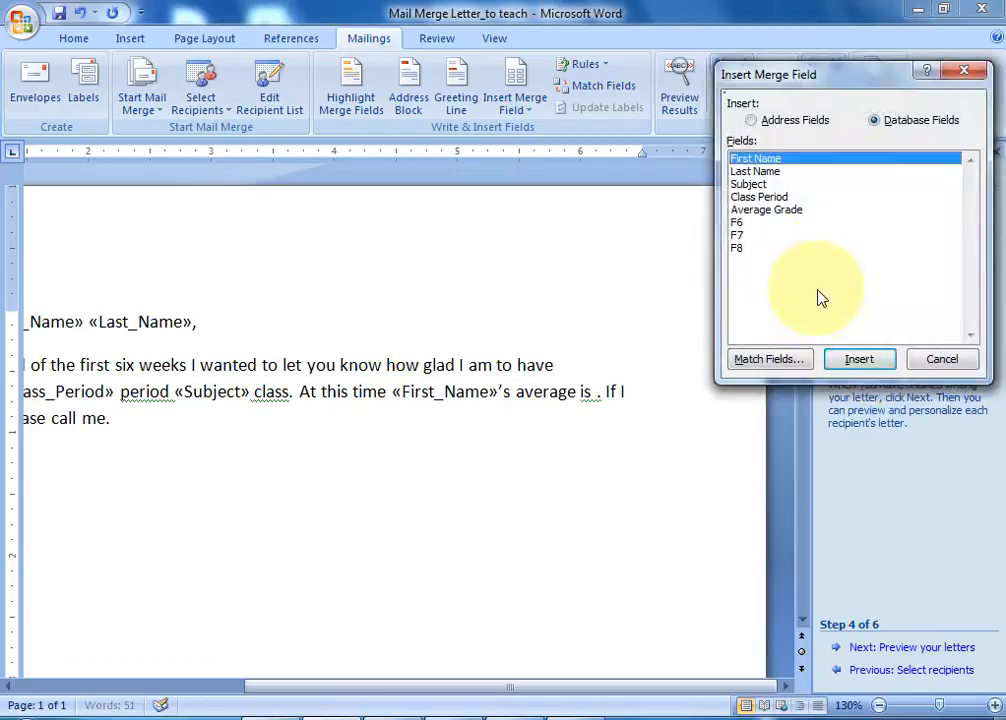
left_click(785, 210)
left_click(860, 362)
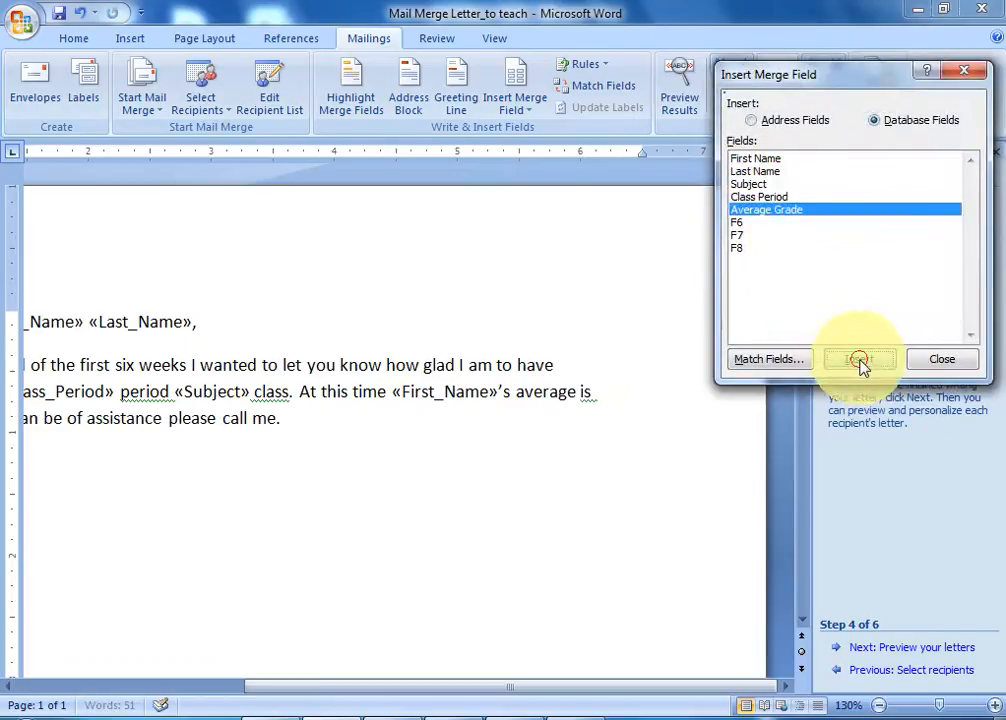
left_click(945, 360)
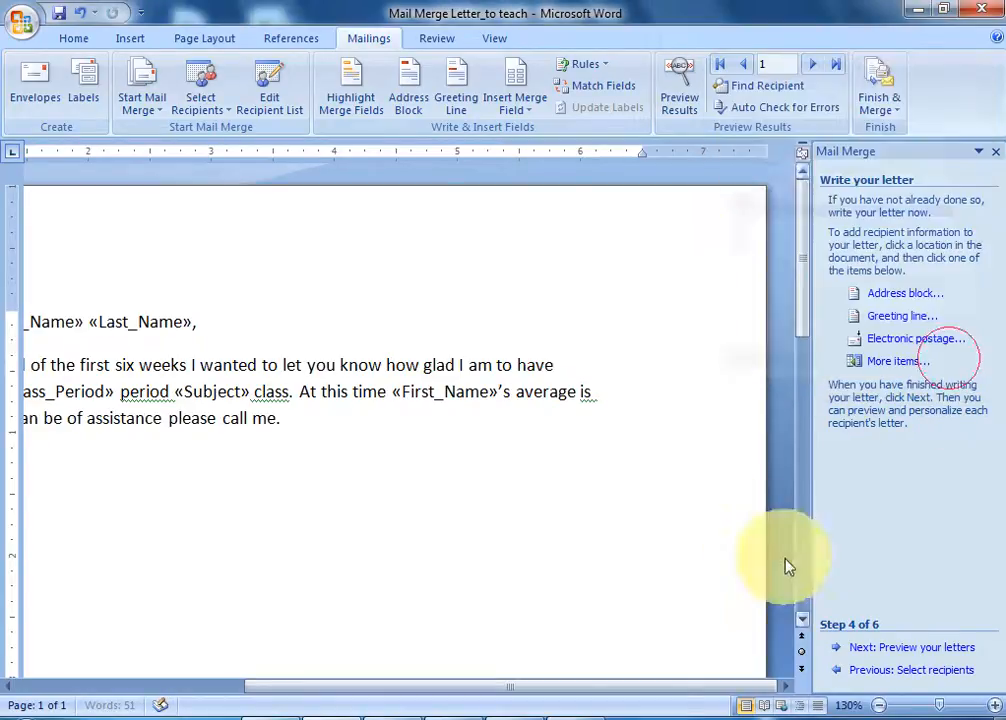
- Dismiss the grammar flag on "period" in the letter body without changing the wording
left_click_drag(647, 686, 415, 686)
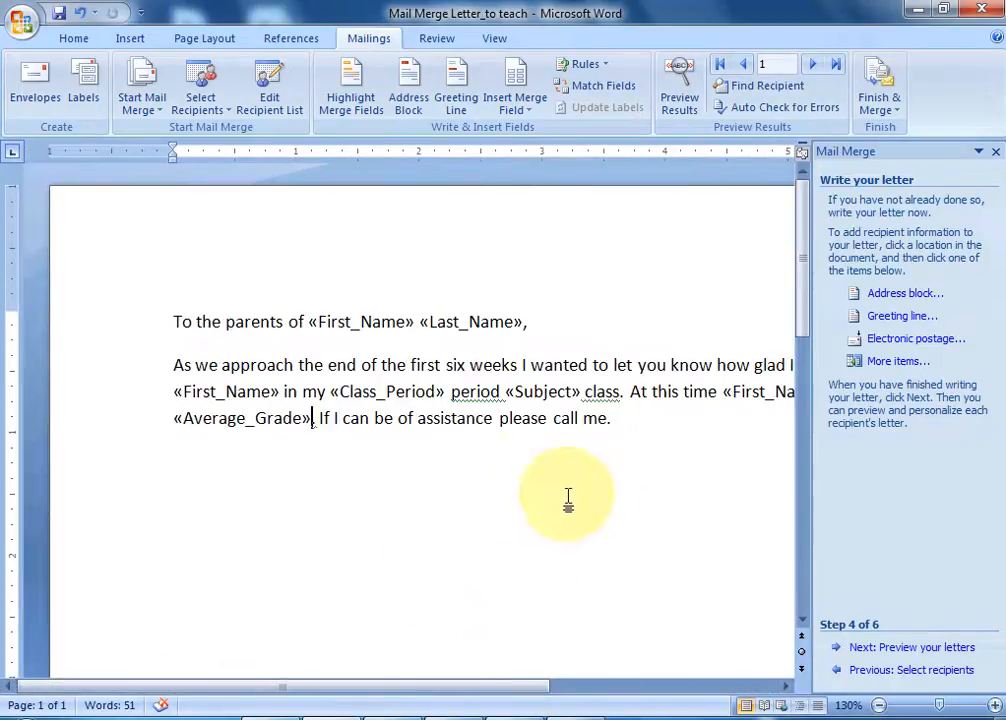
right_click(469, 399)
left_click(748, 466)
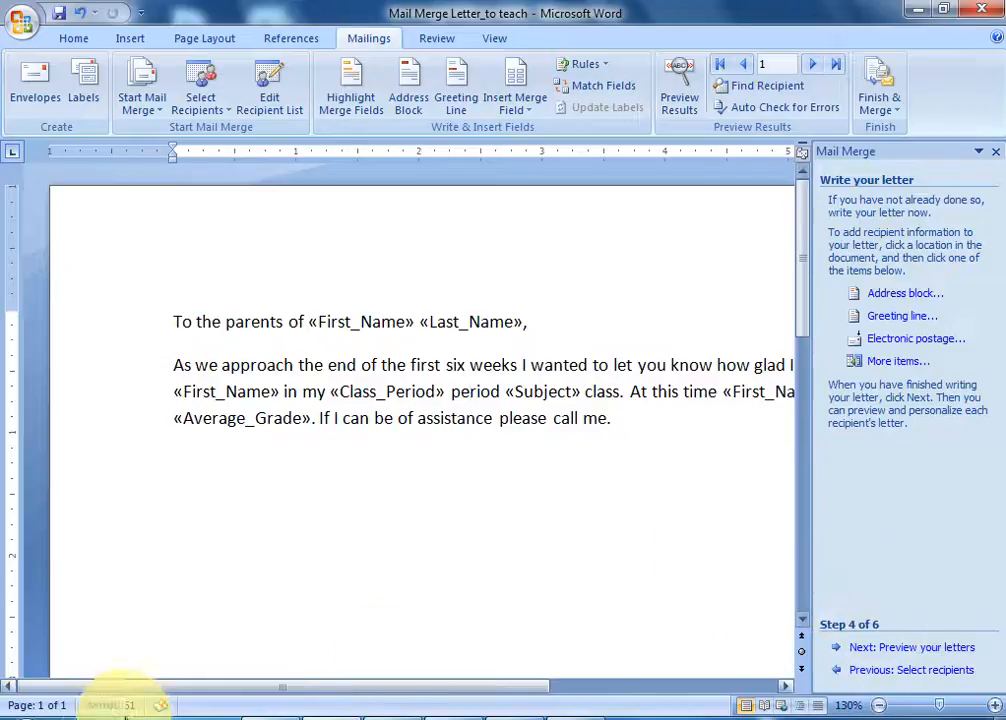
- Advance the mail merge to previewing the letters and view the first recipient's letter
left_click_drag(245, 688, 287, 688)
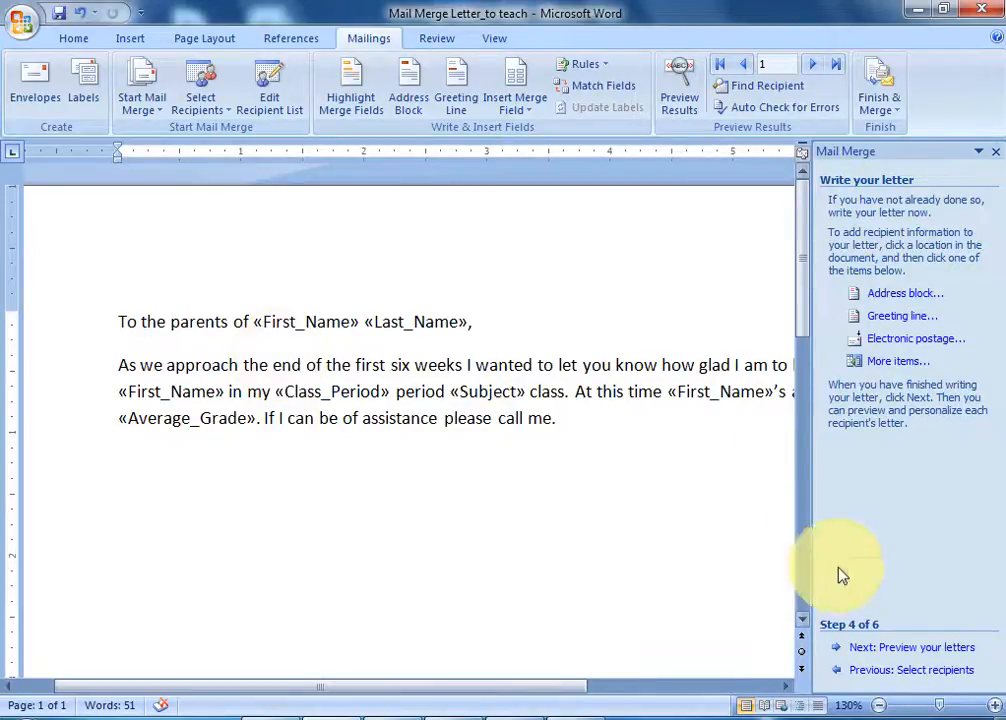
left_click(913, 648)
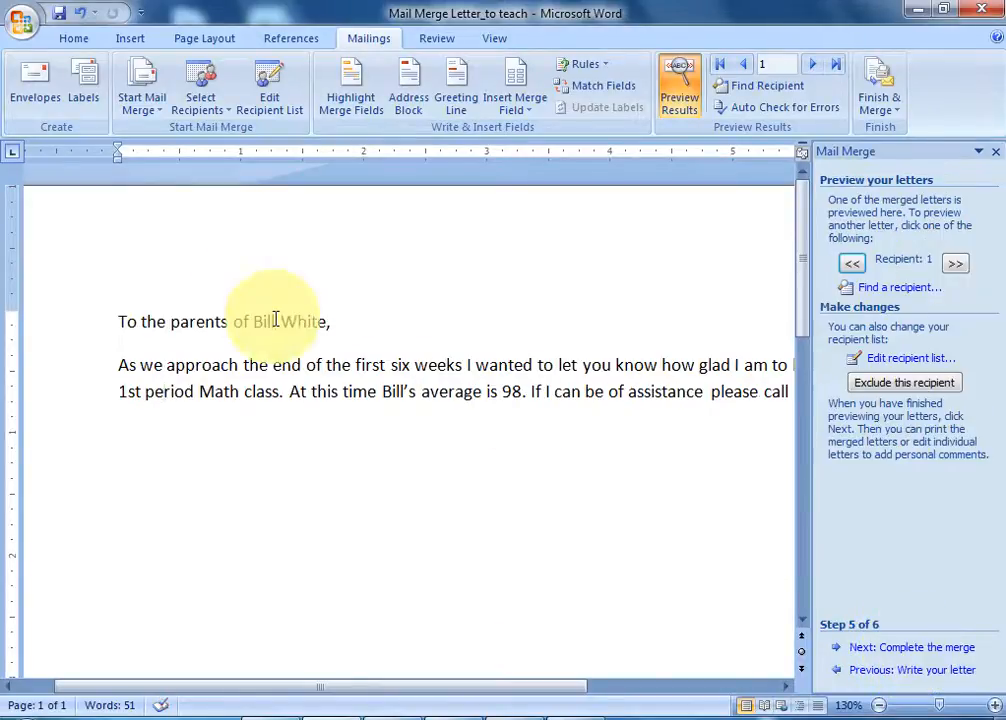
left_click_drag(265, 693, 298, 689)
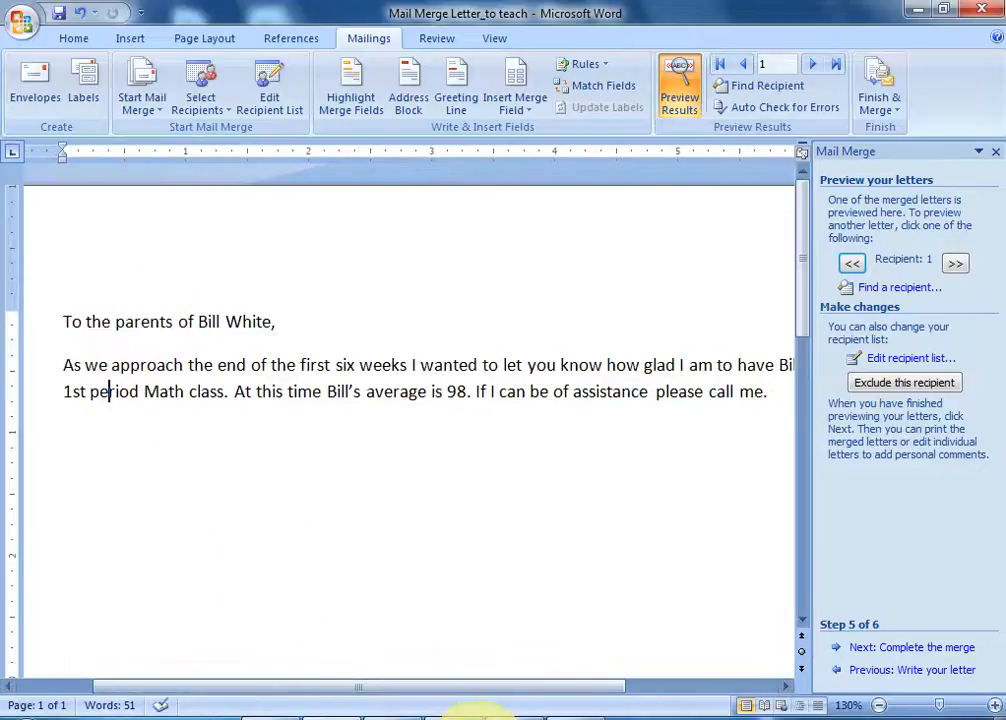
- Check the previewed letter against the first student row in the Excel list, and advance the Word merge to its completion stage
left_click(427, 712)
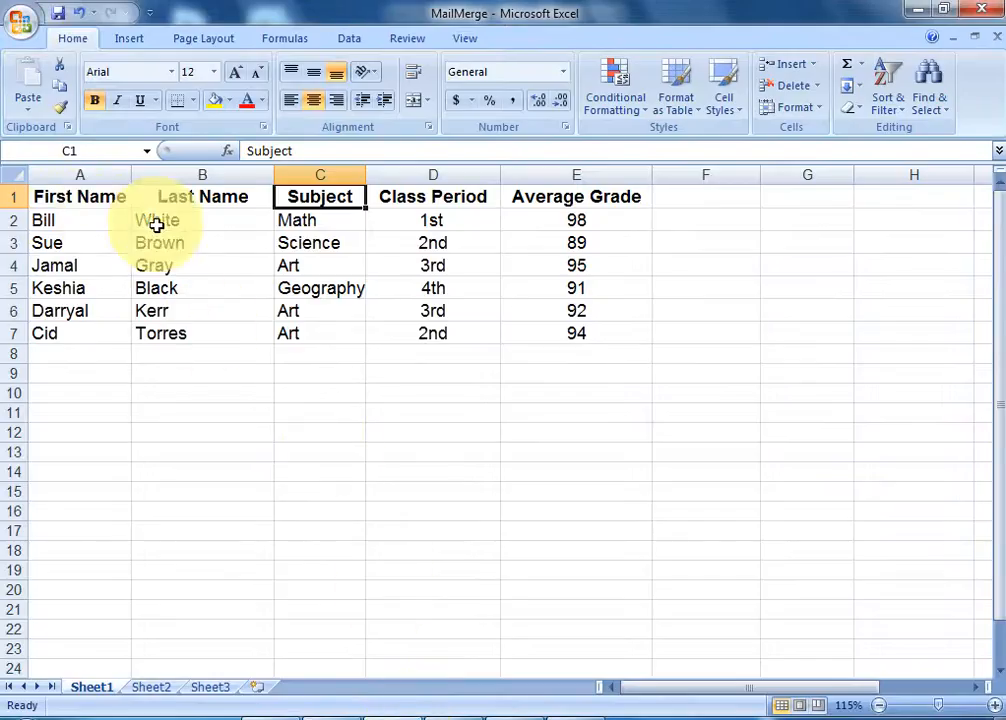
left_click(314, 712)
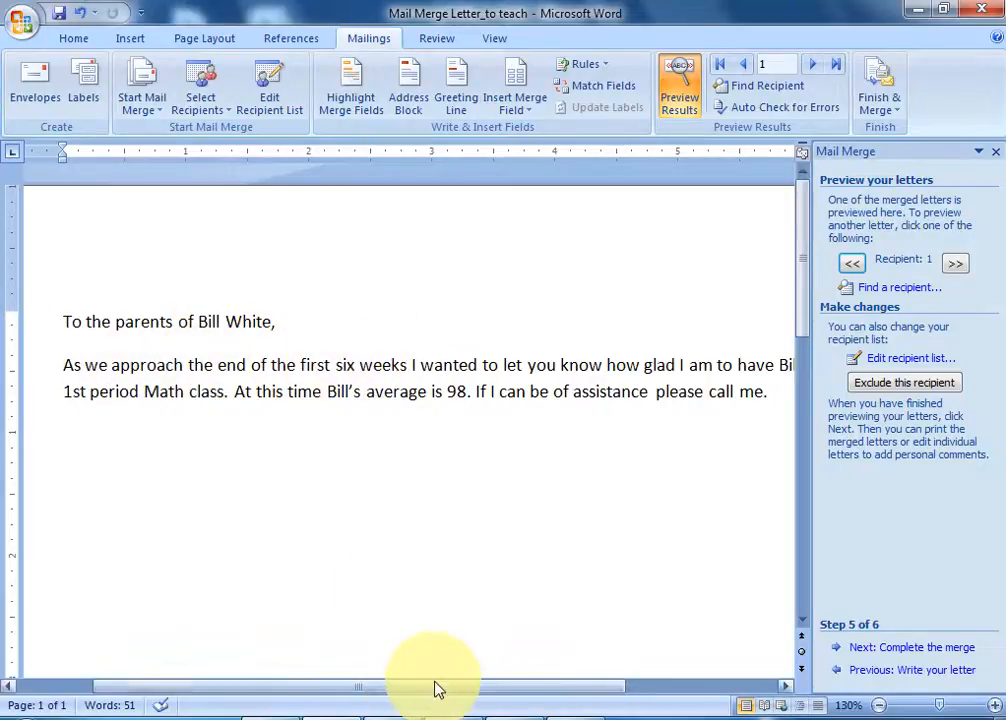
left_click_drag(437, 690, 524, 706)
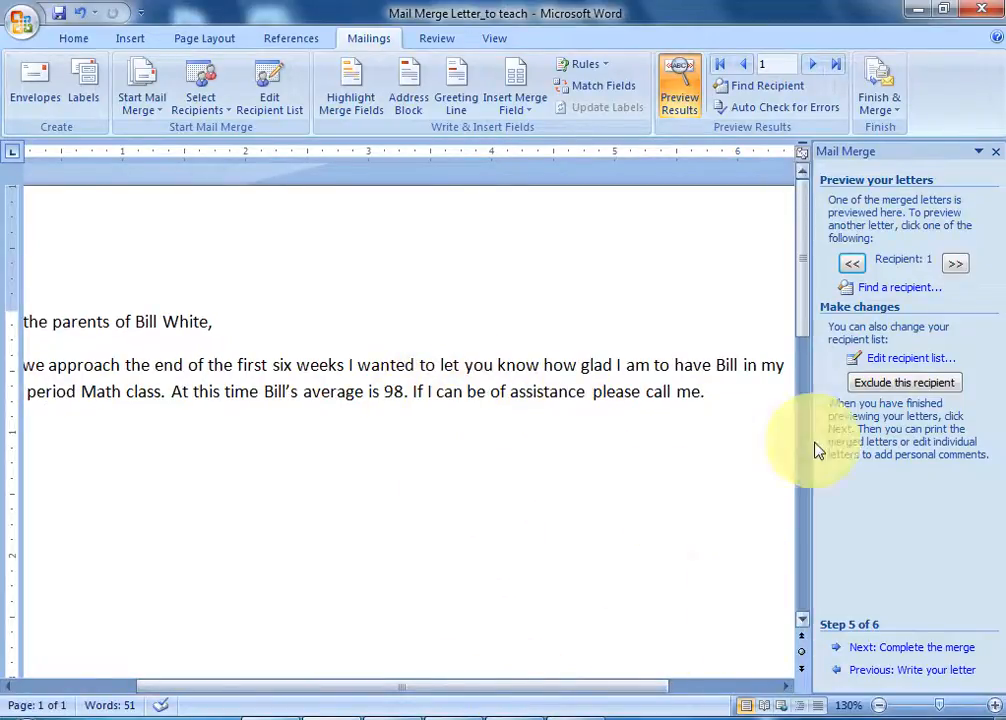
left_click_drag(640, 688, 535, 680)
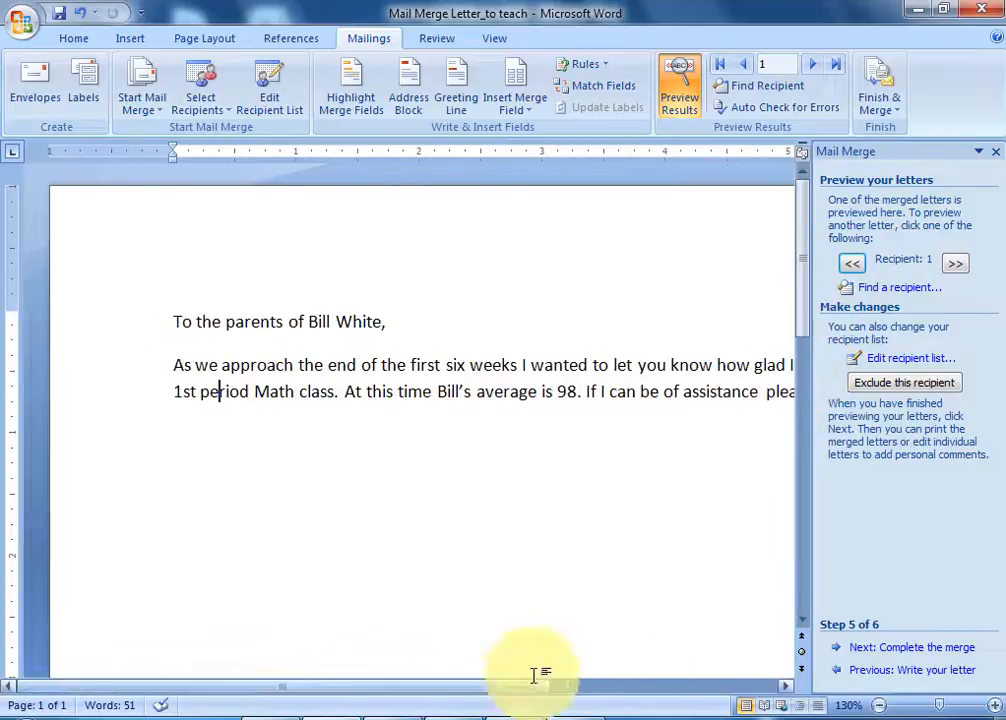
left_click(884, 648)
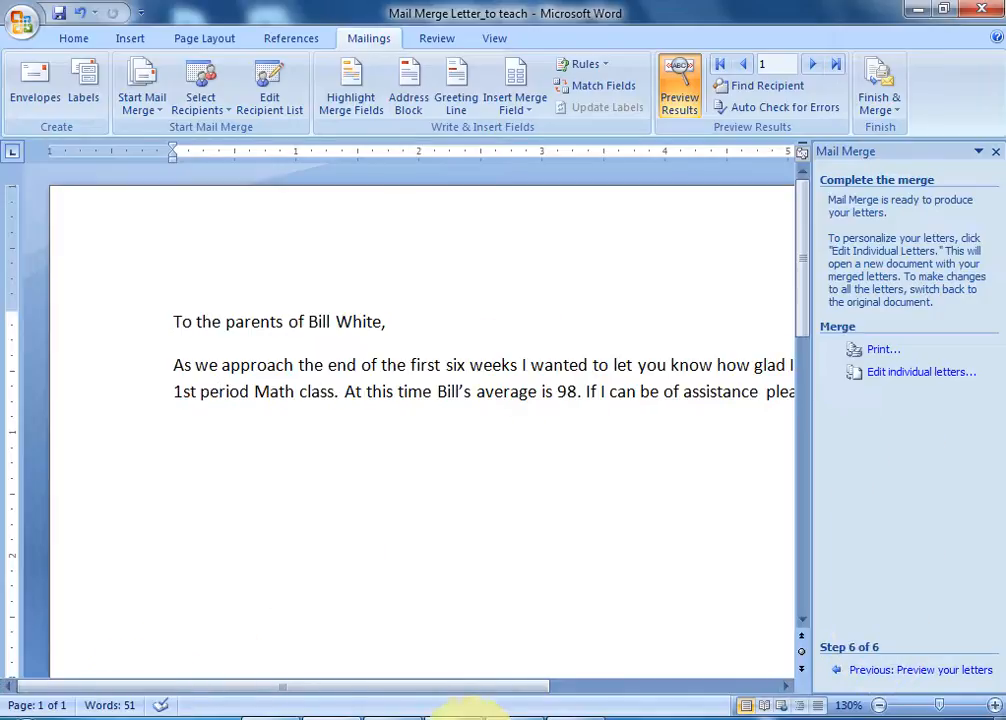
- Switch to the Excel student list and go through each student's record from row 2 to row 7
left_click(403, 712)
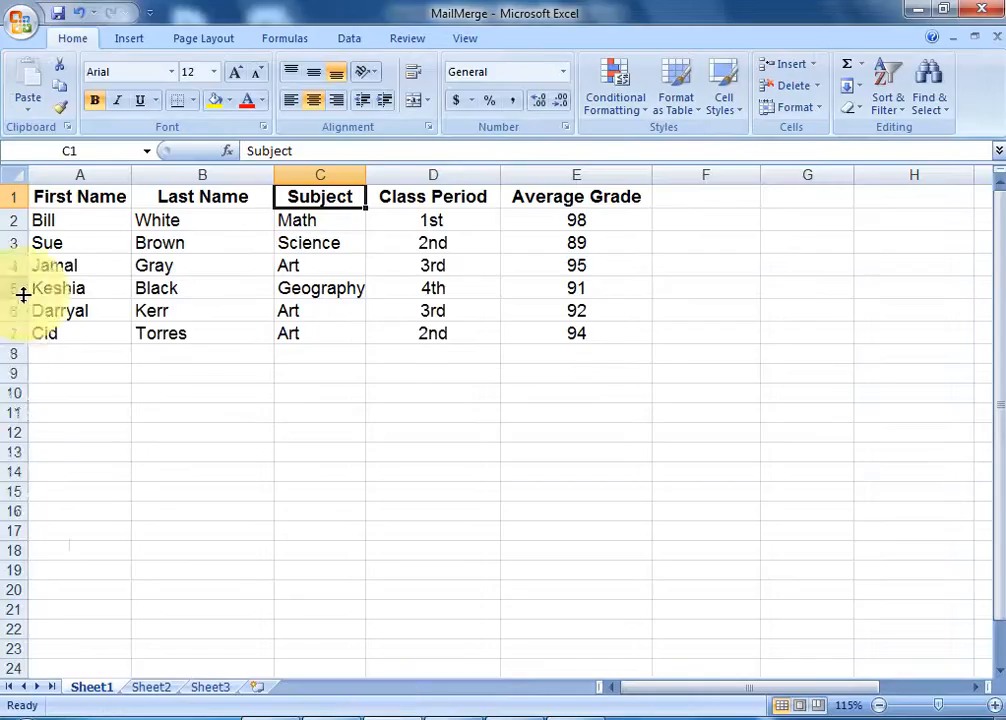
left_click(57, 224)
left_click(50, 243)
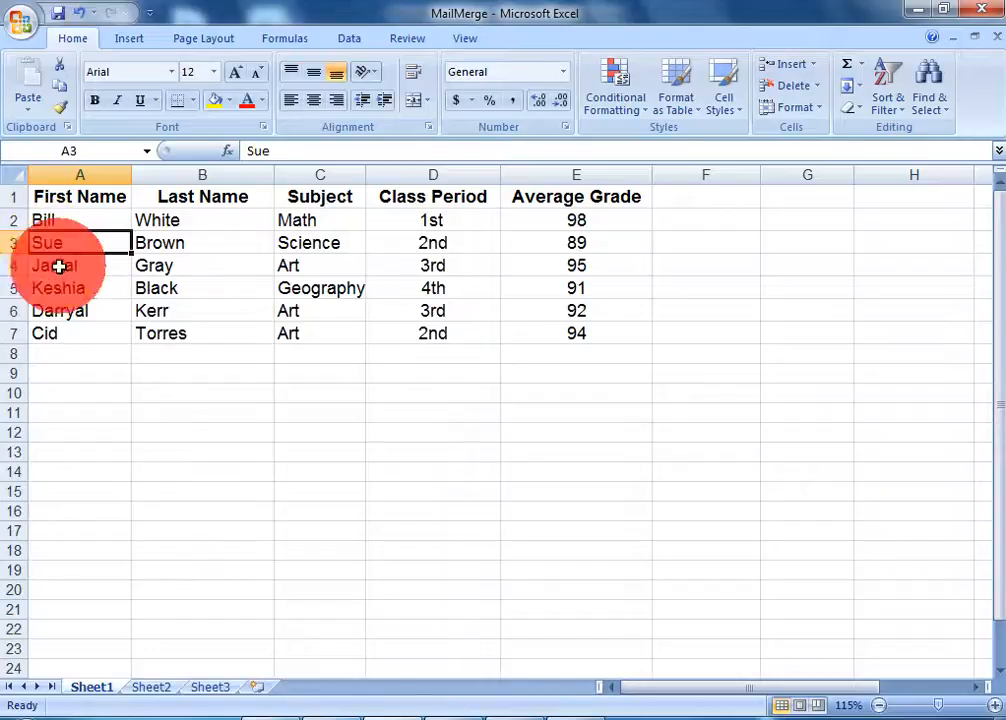
left_click(50, 265)
left_click(52, 288)
left_click(56, 311)
left_click(49, 332)
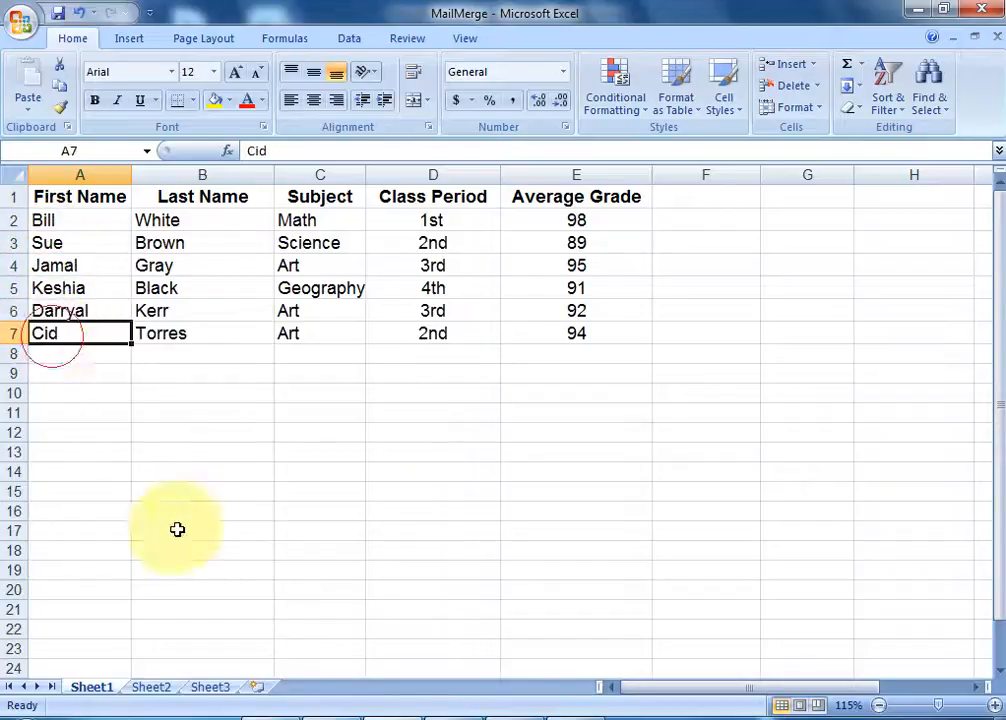
- Return to the Word letter and merge all records into a new document of individual letters
left_click(345, 714)
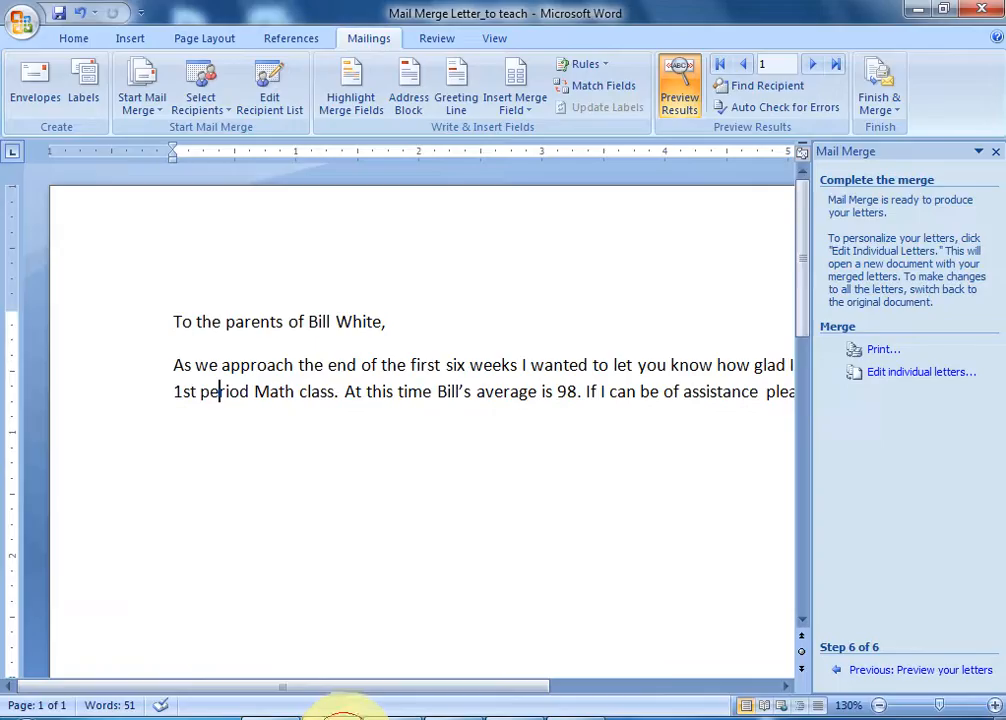
left_click(934, 376)
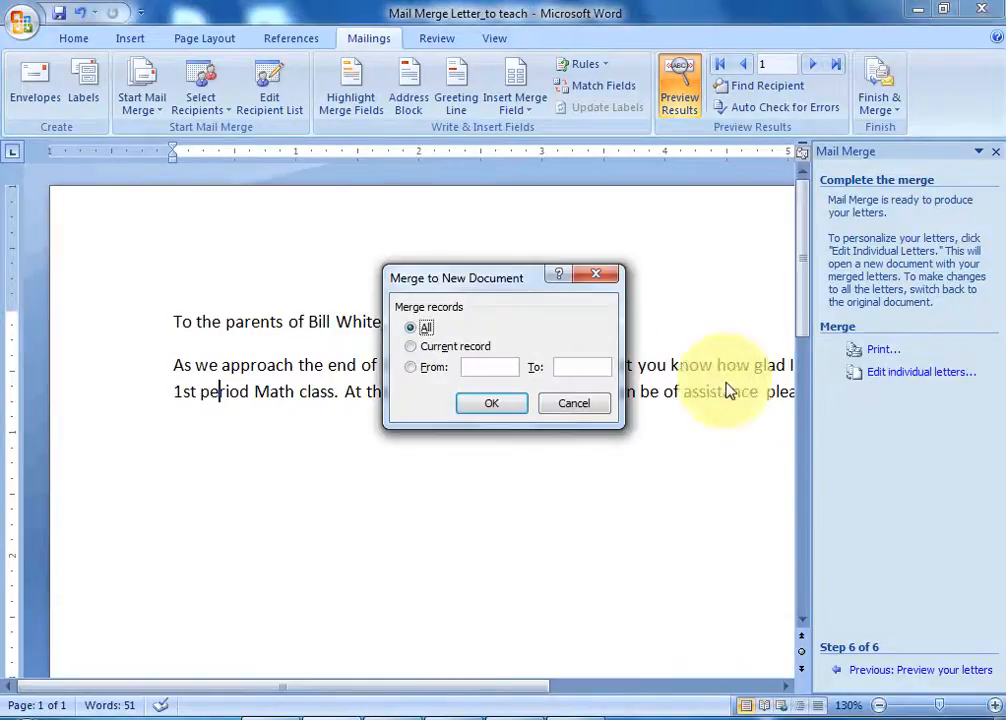
left_click(492, 404)
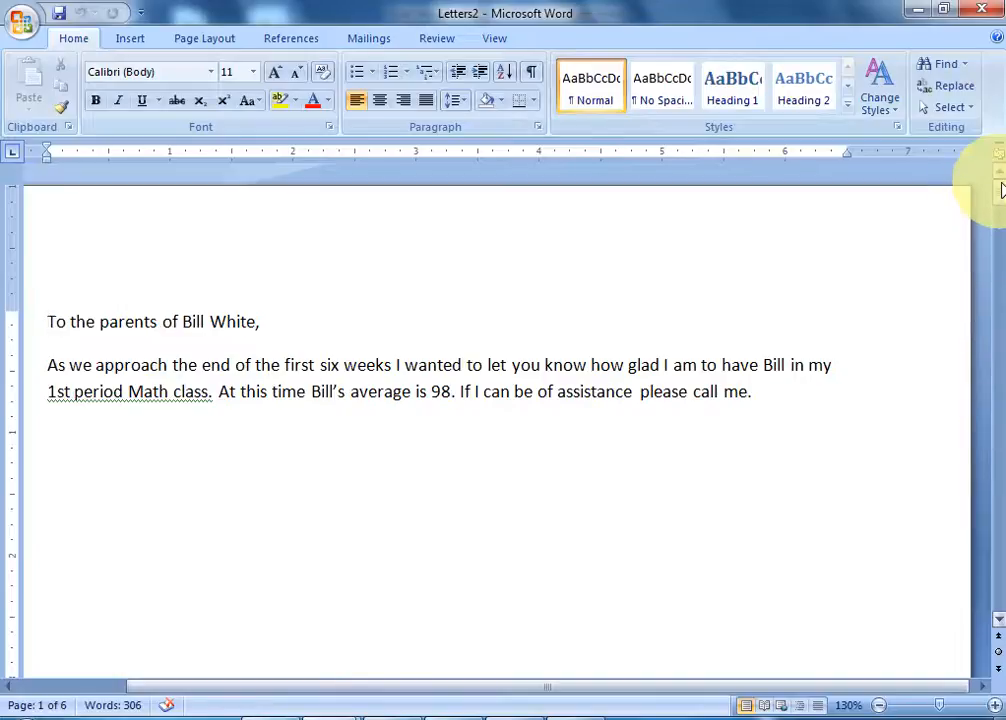
- Look through the merged letters from the first student's to the last student's
left_click_drag(1001, 190, 1000, 398)
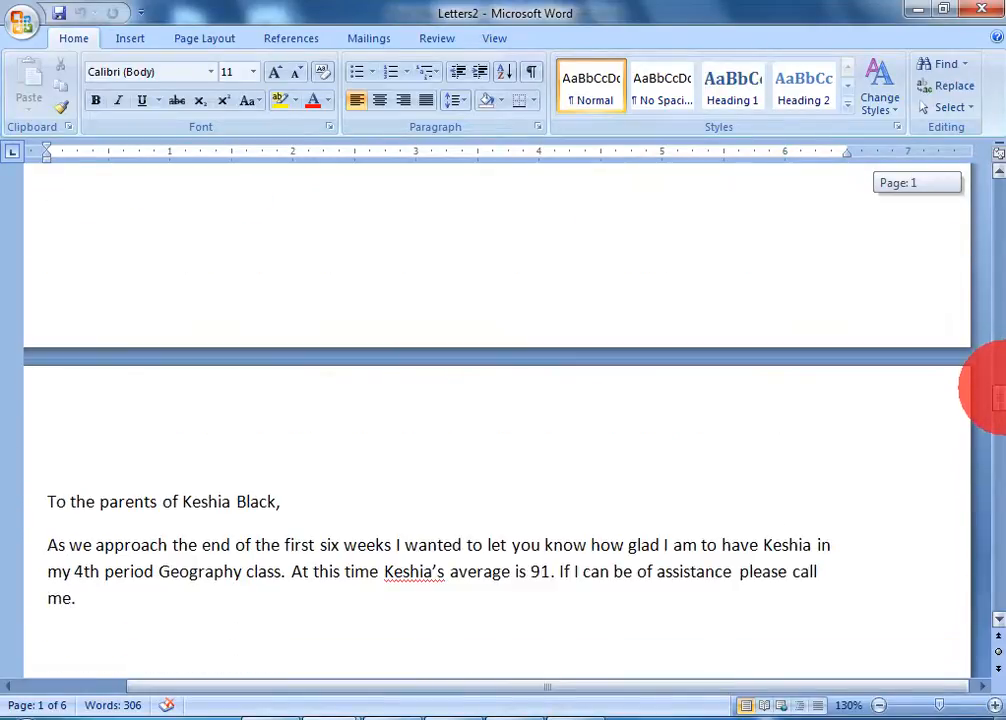
left_click_drag(1000, 398, 1000, 475)
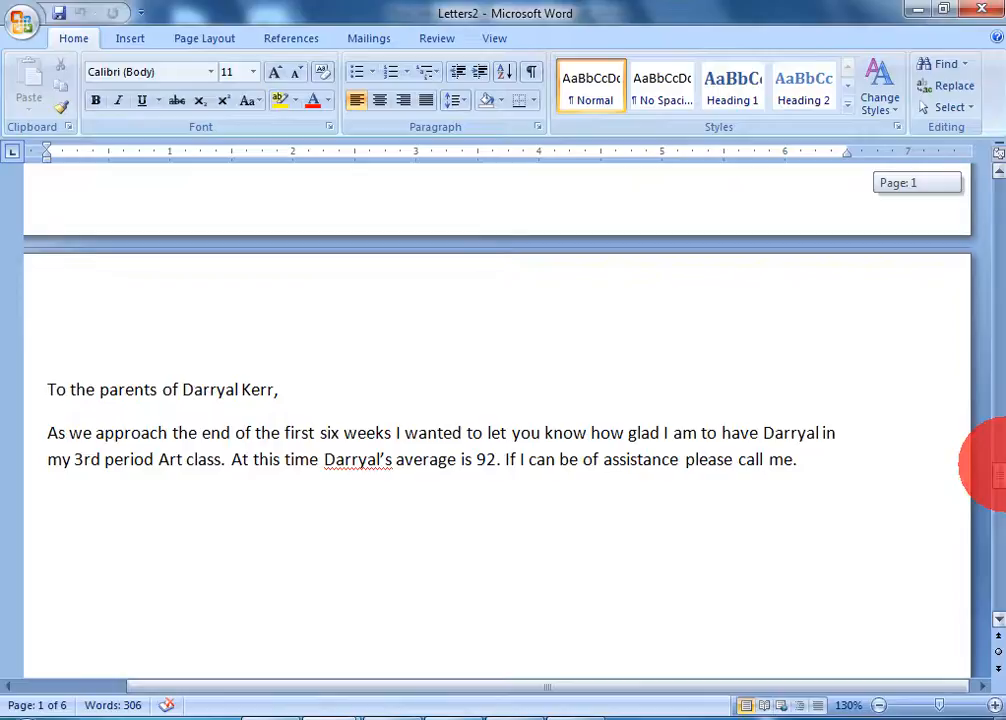
left_click_drag(1000, 475, 997, 562)
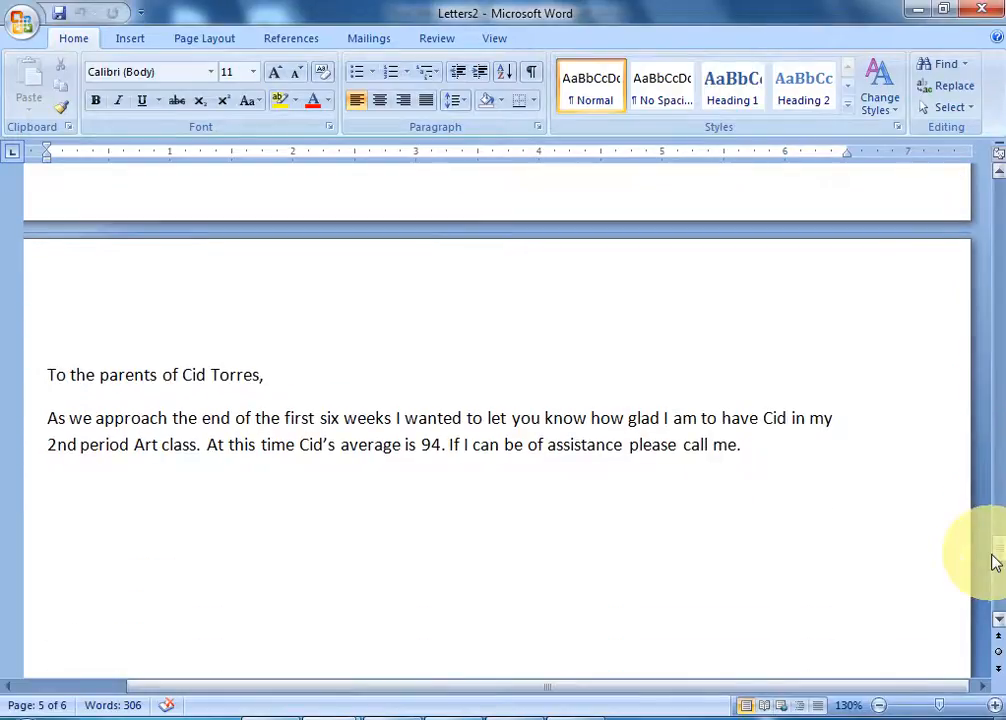
- Compare the average grade in the last student's letter with that student's row in the Excel list
mouse_move(1000, 553)
left_mouse_down()
mouse_move(1000, 572)
mouse_move(1000, 548)
left_mouse_up()
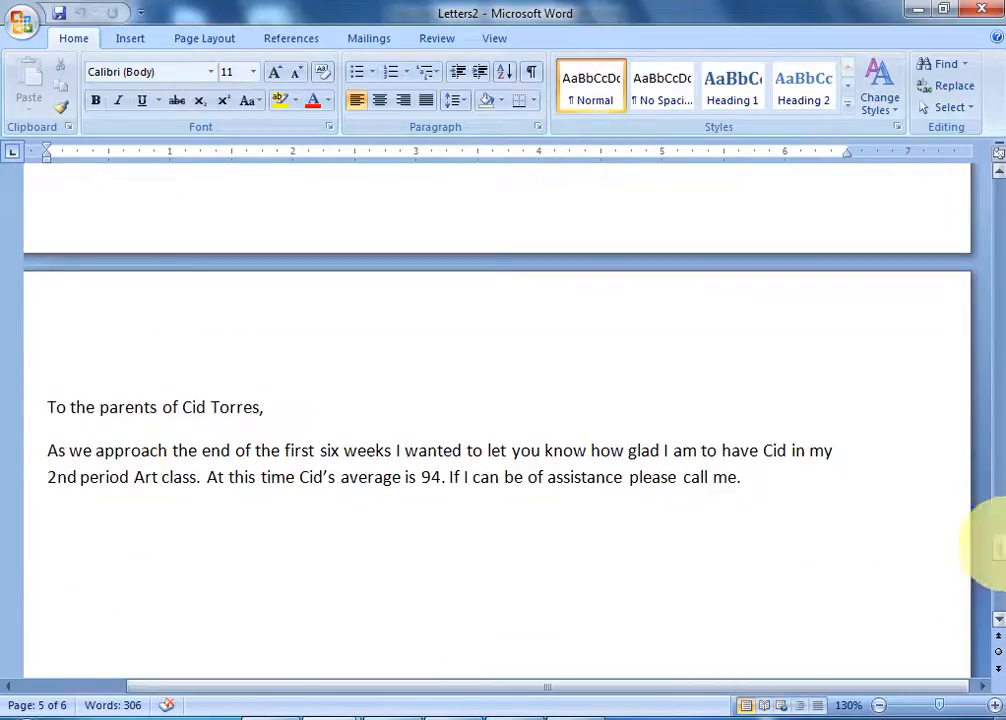
double_click(426, 476)
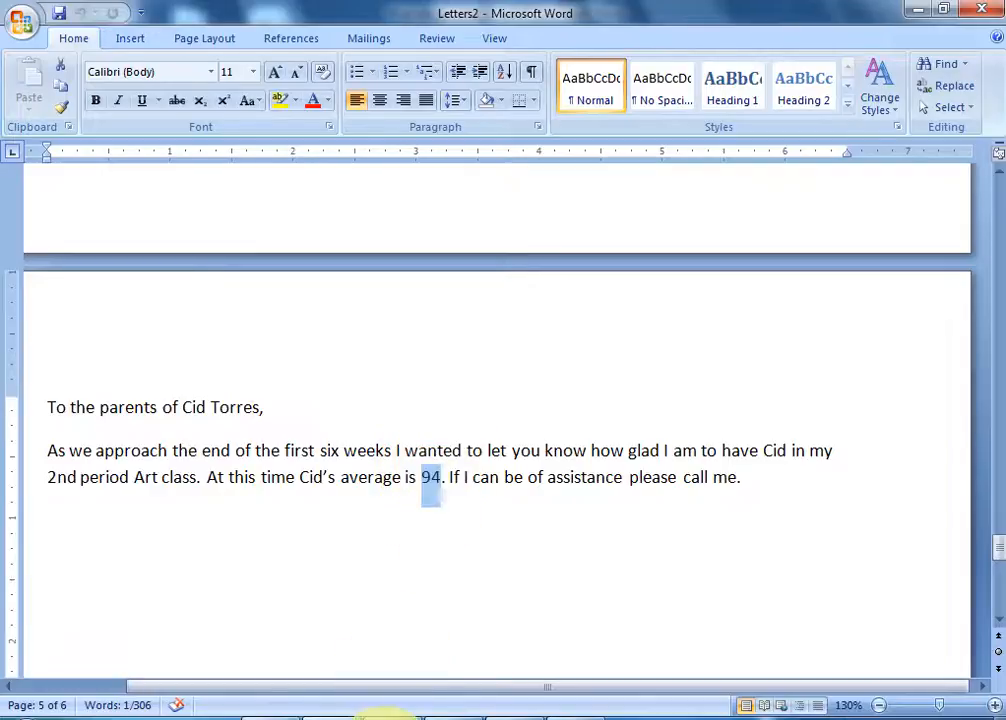
left_click(394, 711)
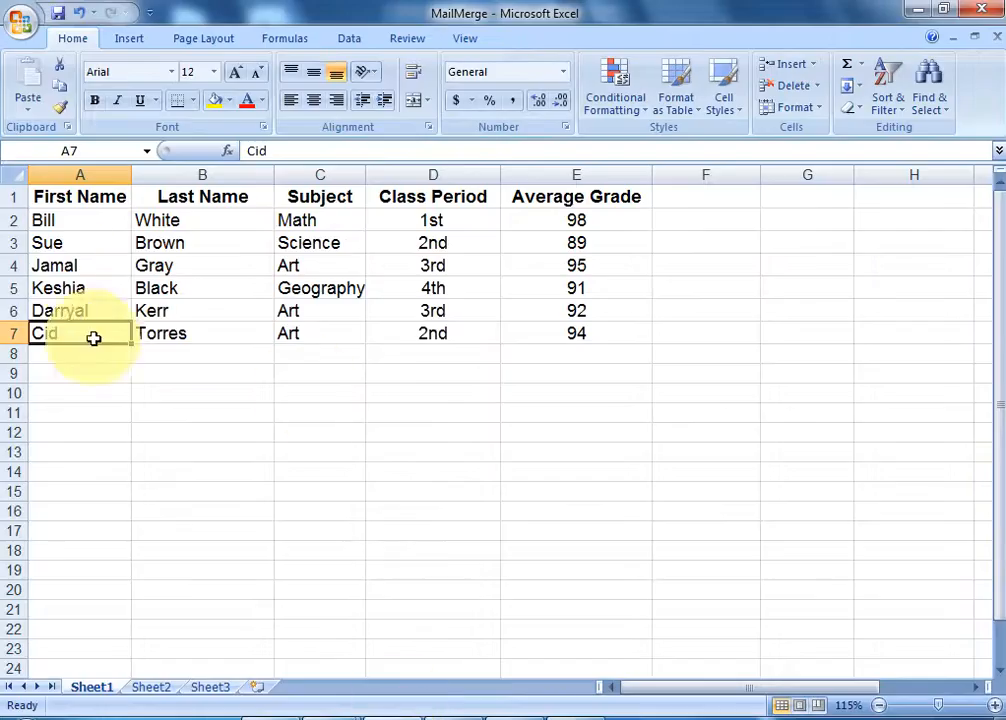
- Check the average grades of the students in rows 7 and 5 of the Excel list
left_click(580, 335)
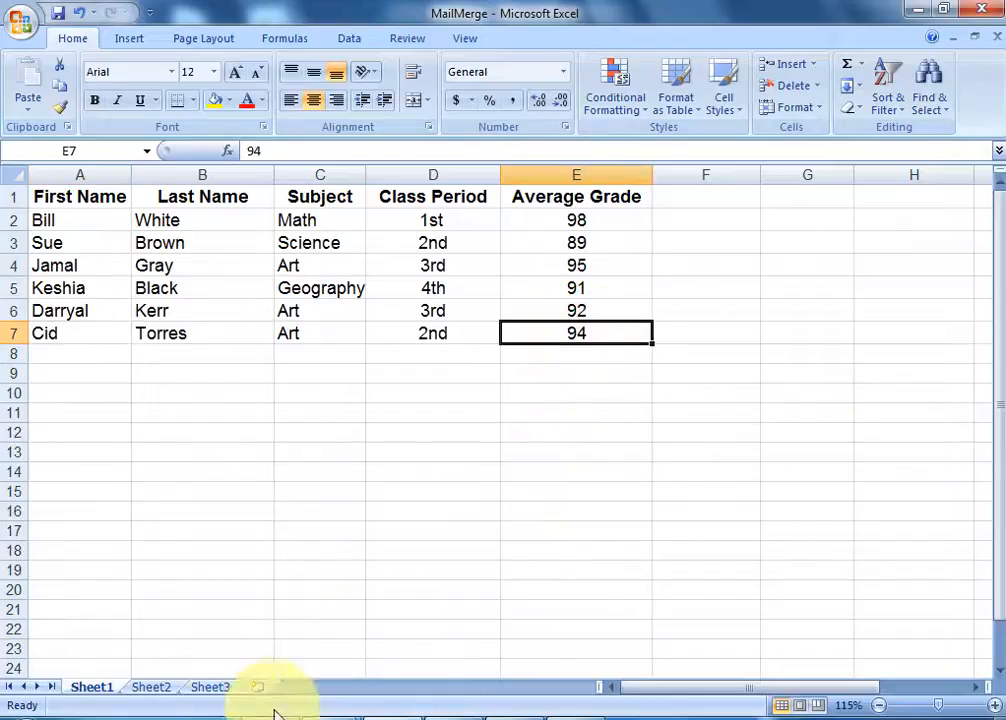
left_click(106, 289)
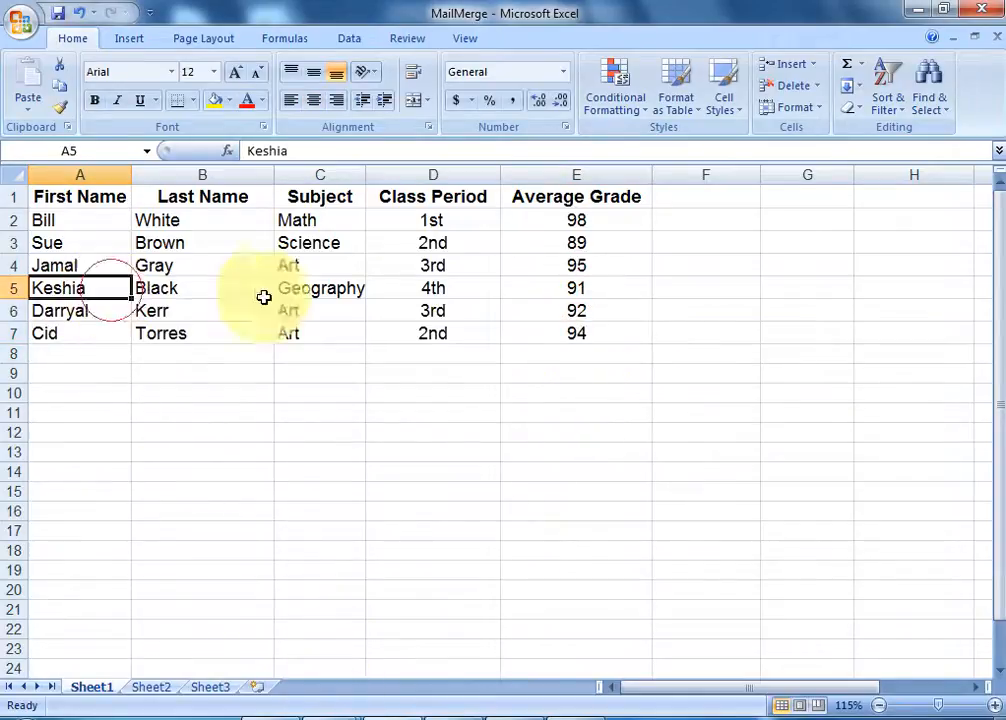
left_click(579, 292)
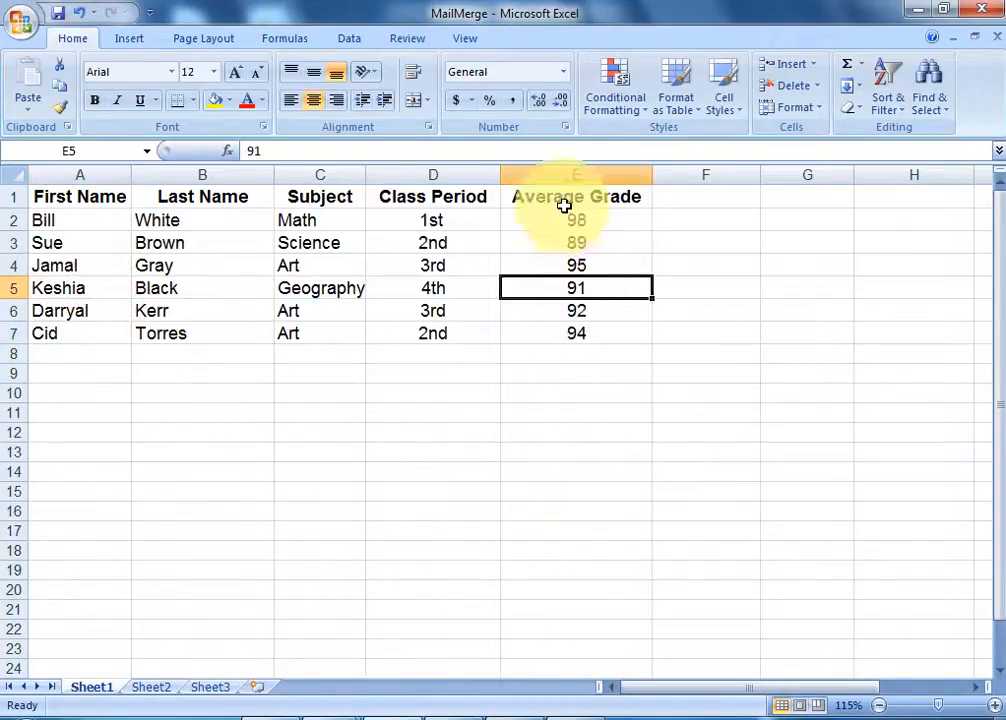
- Switch to the merged Letters2 document in Word and find the row 5 student's letter to check its average grade
mouse_move(332, 714)
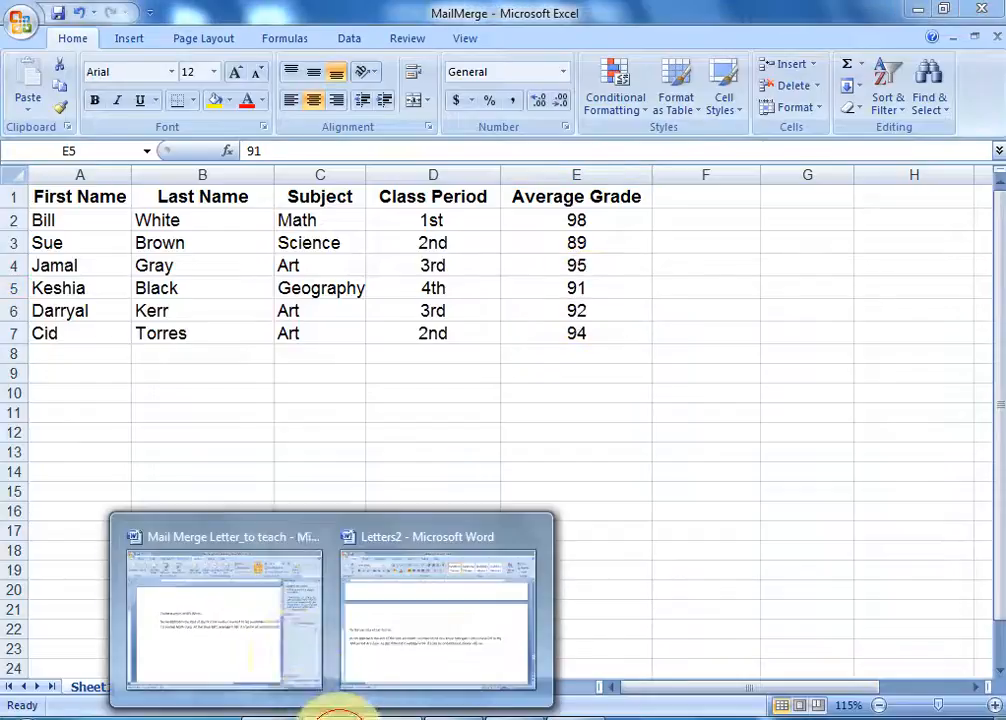
left_click(263, 629)
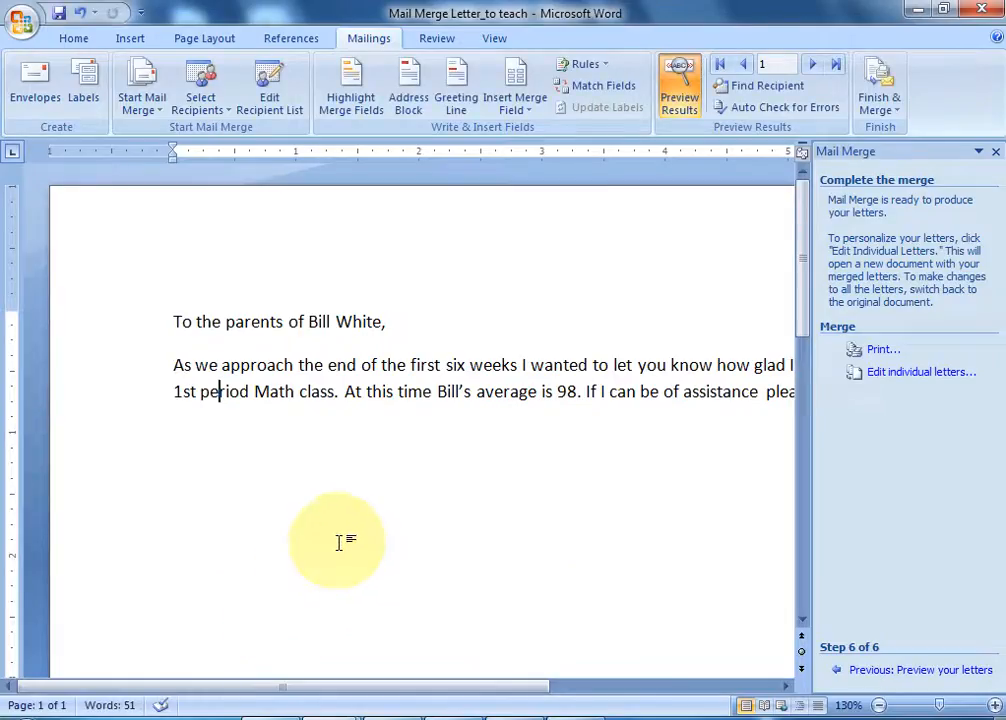
scroll(566, 535, "down", 5)
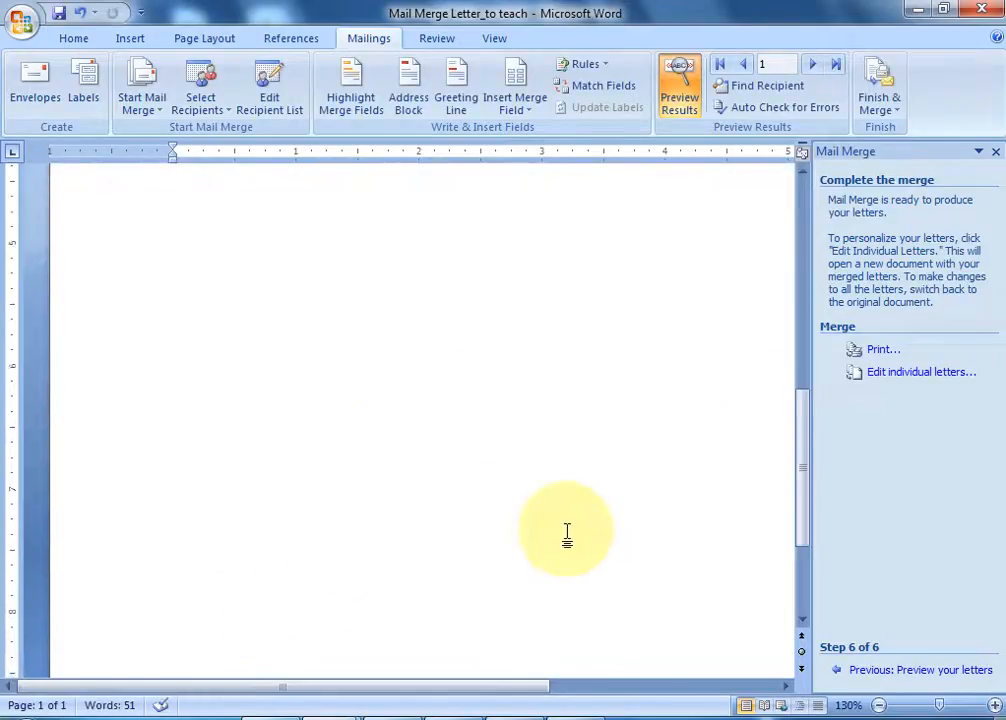
scroll(566, 538, "down", 3)
mouse_move(325, 712)
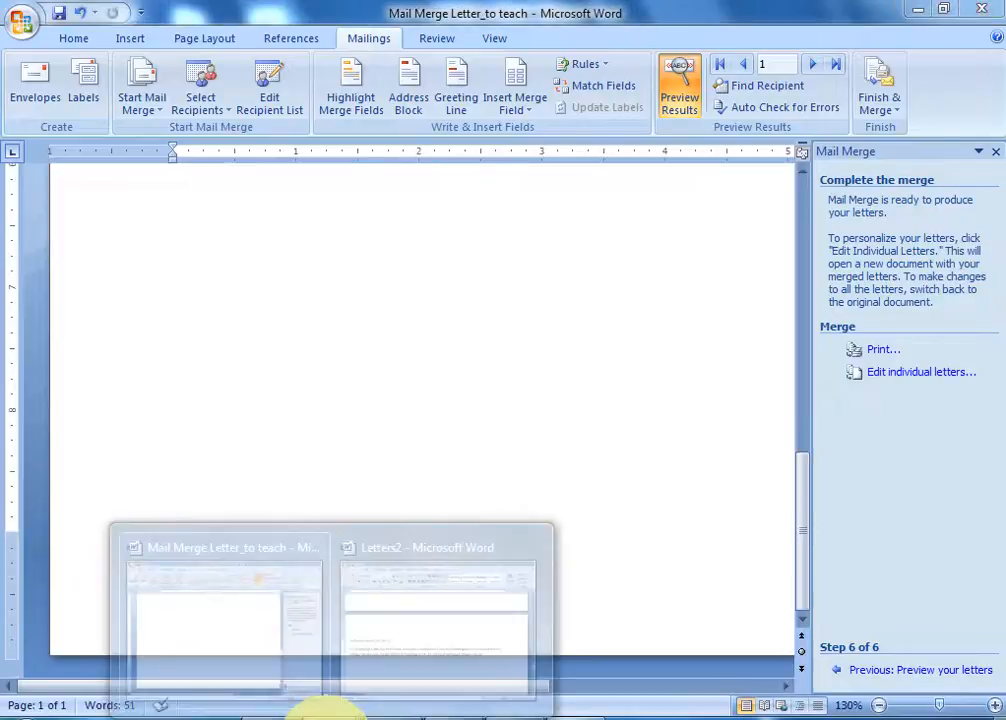
left_click(422, 650)
scroll(326, 520, "up", 5)
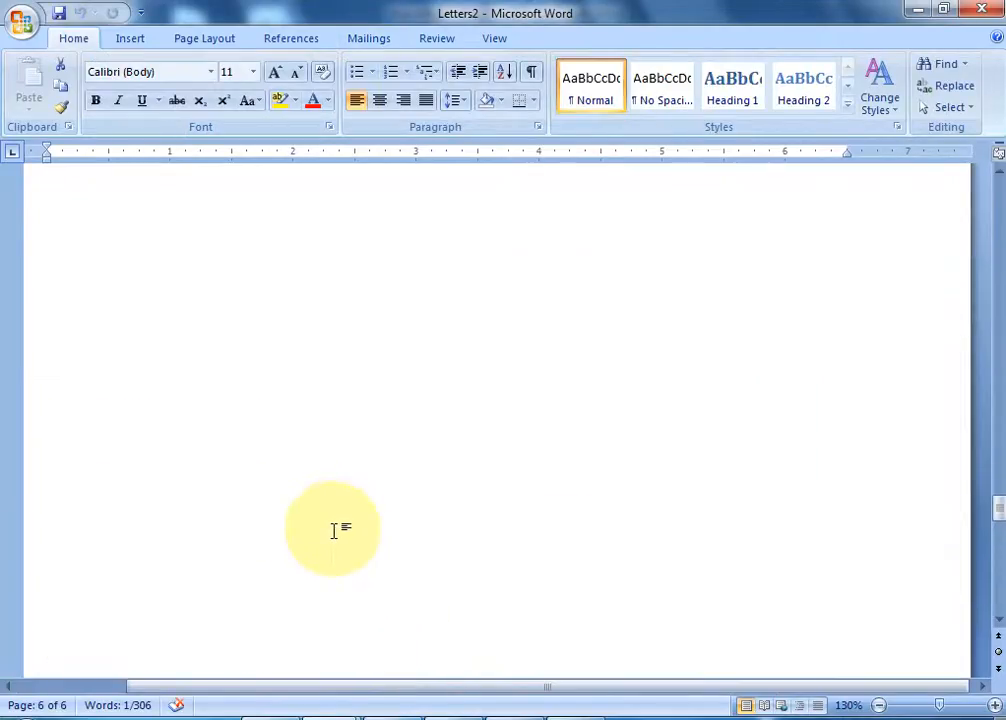
scroll(334, 530, "up", 15)
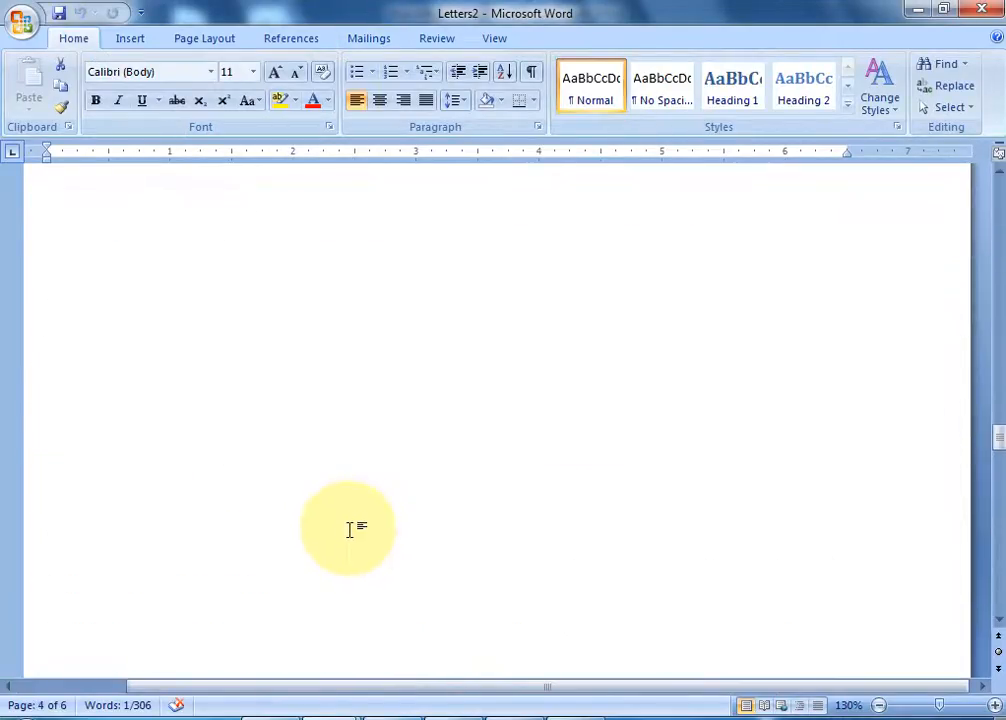
scroll(350, 530, "up", 6)
scroll(350, 530, "down", 2)
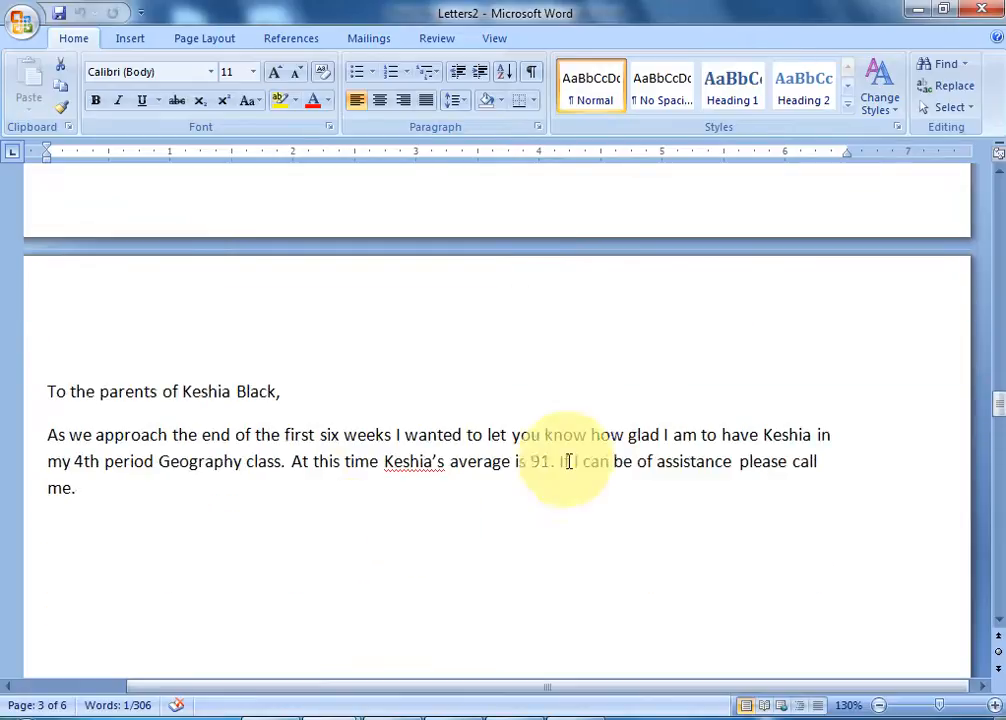
- Select the row 3 student's average grade in the Excel list, and highlight the matching average in that student's merged letter
left_click(395, 712)
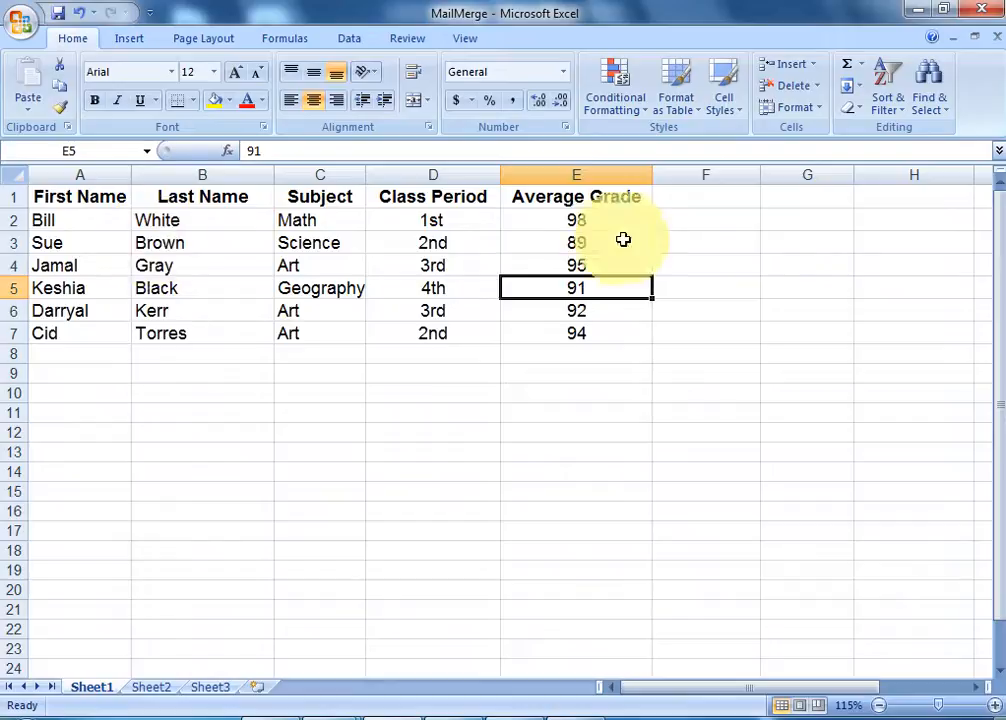
left_click(590, 243)
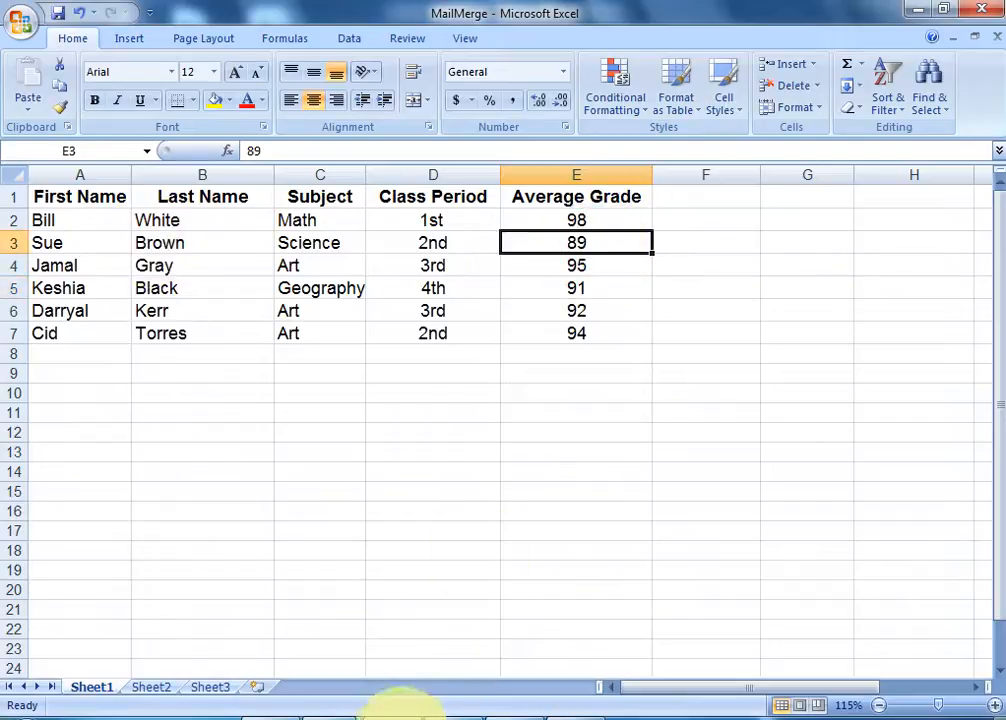
mouse_move(338, 712)
left_click(400, 656)
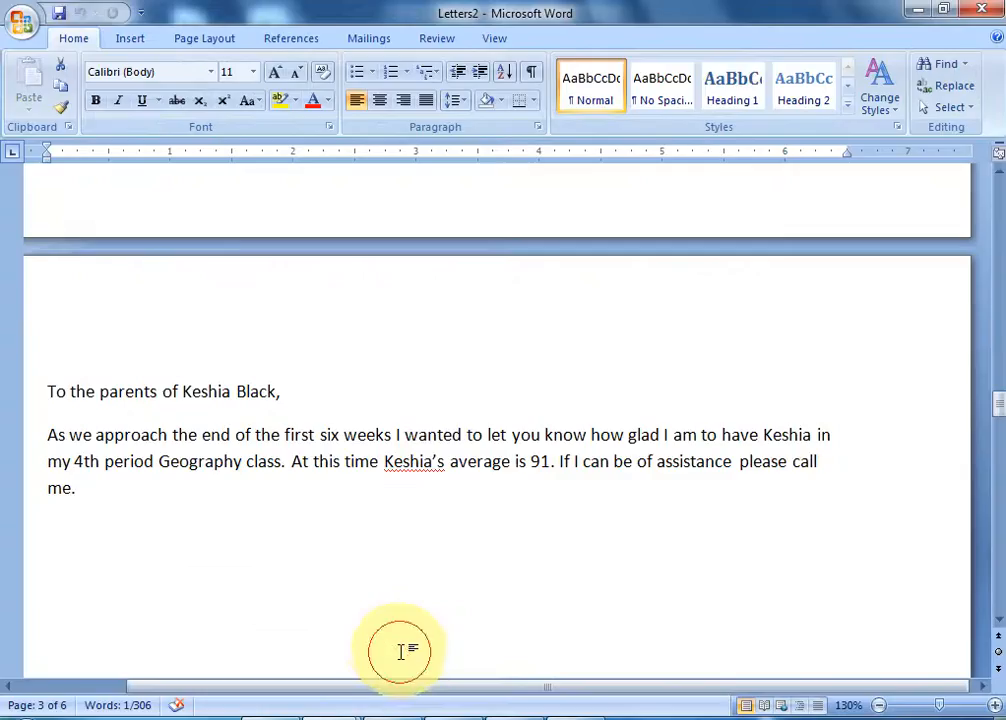
scroll(406, 643, "down", 9)
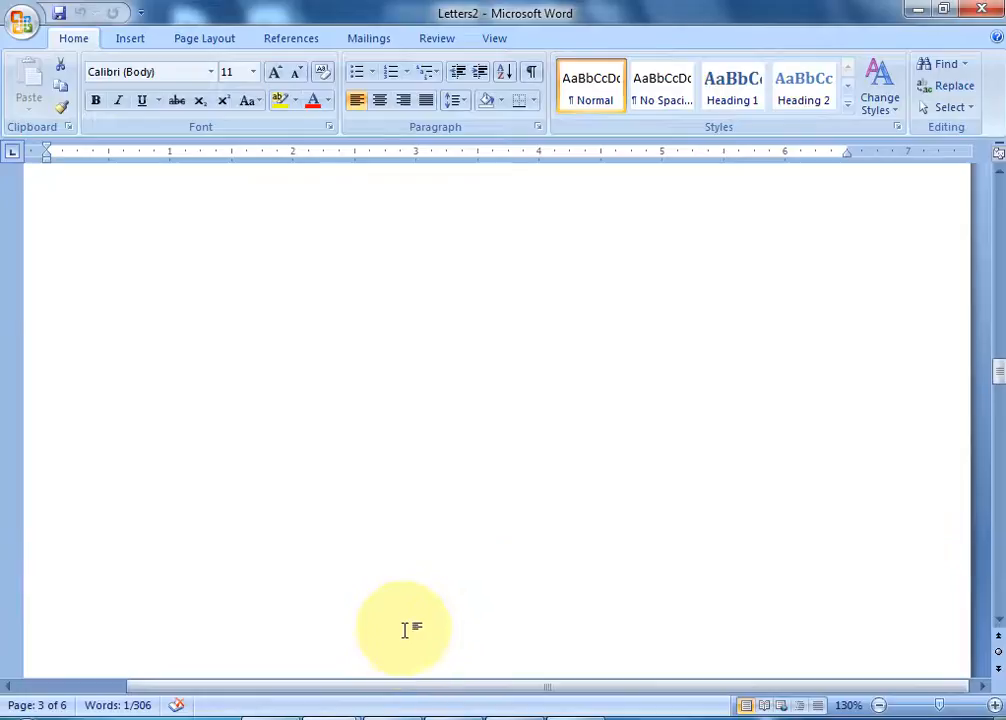
scroll(403, 610, "up", 7)
scroll(403, 612, "up", 15)
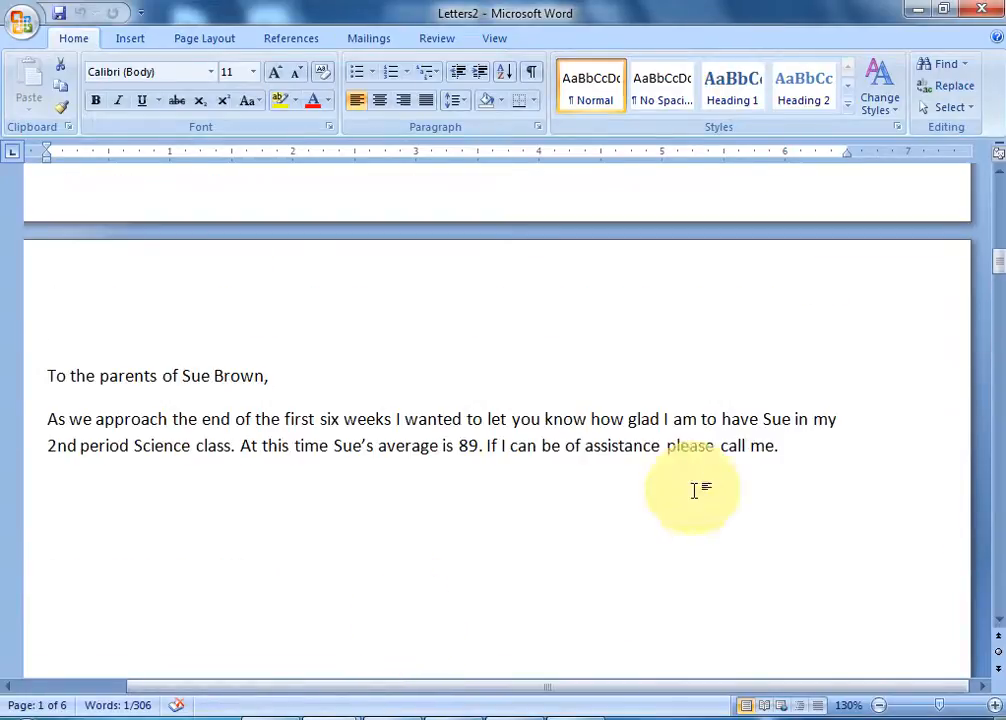
left_click(463, 449)
left_click_drag(462, 449, 483, 449)
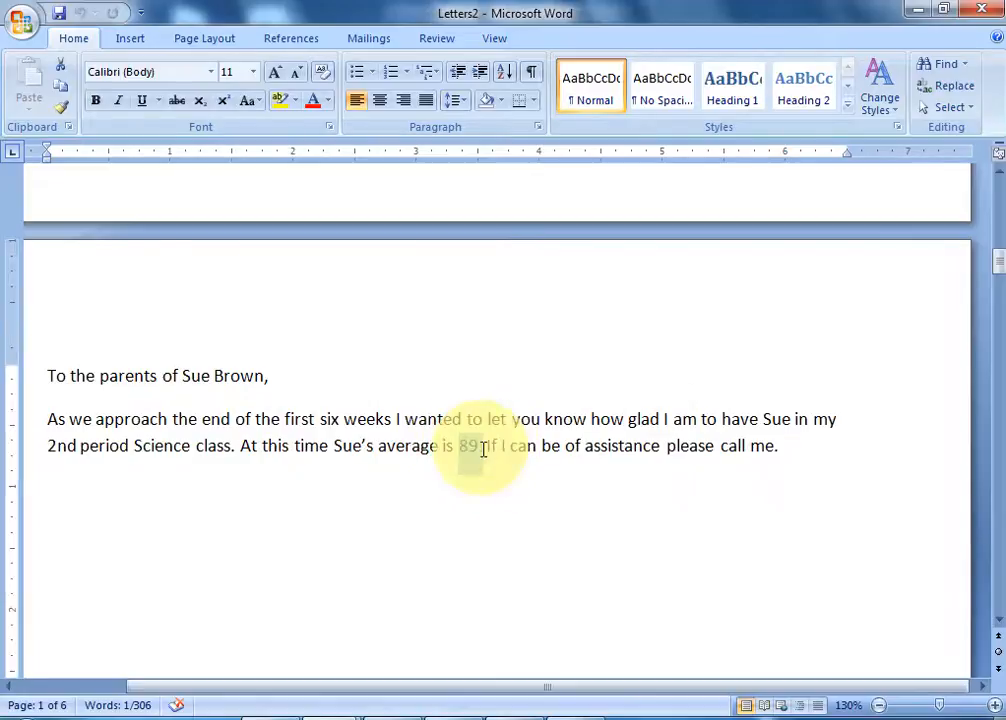
- Cross-check the row 3 student's average grade between the Excel list and the merged letter again, ending in Excel
left_click(383, 718)
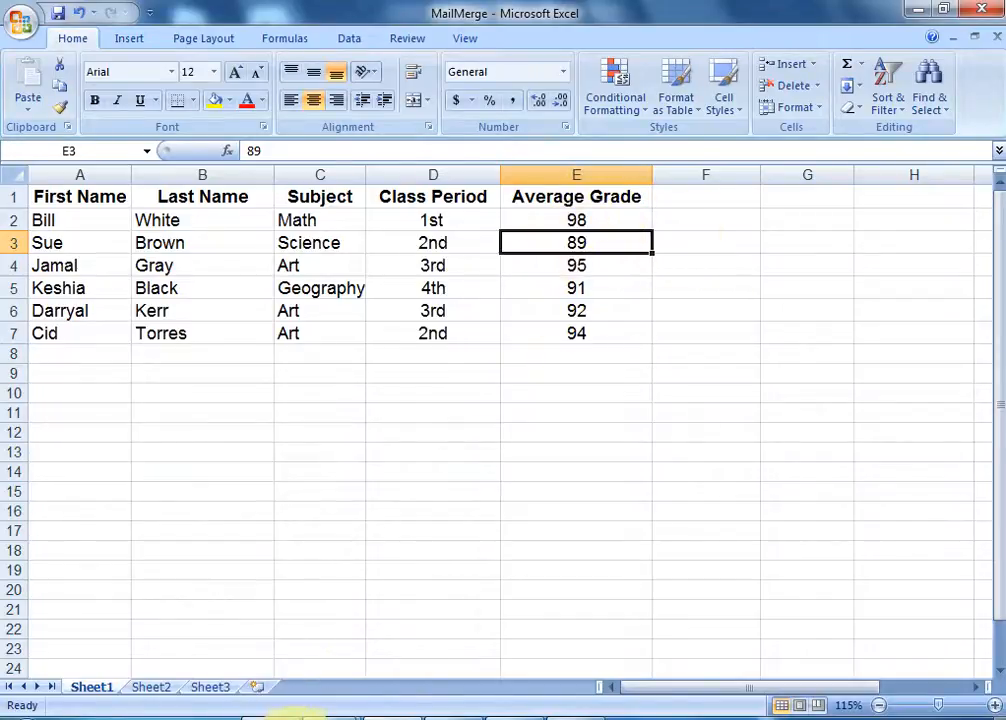
mouse_move(345, 714)
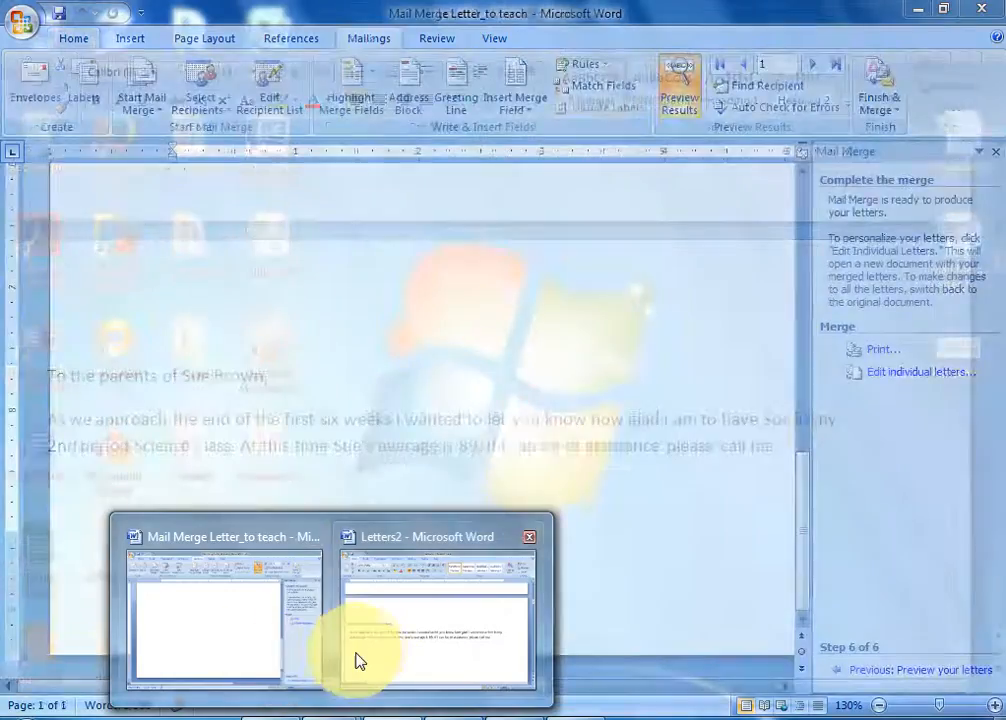
left_click(360, 655)
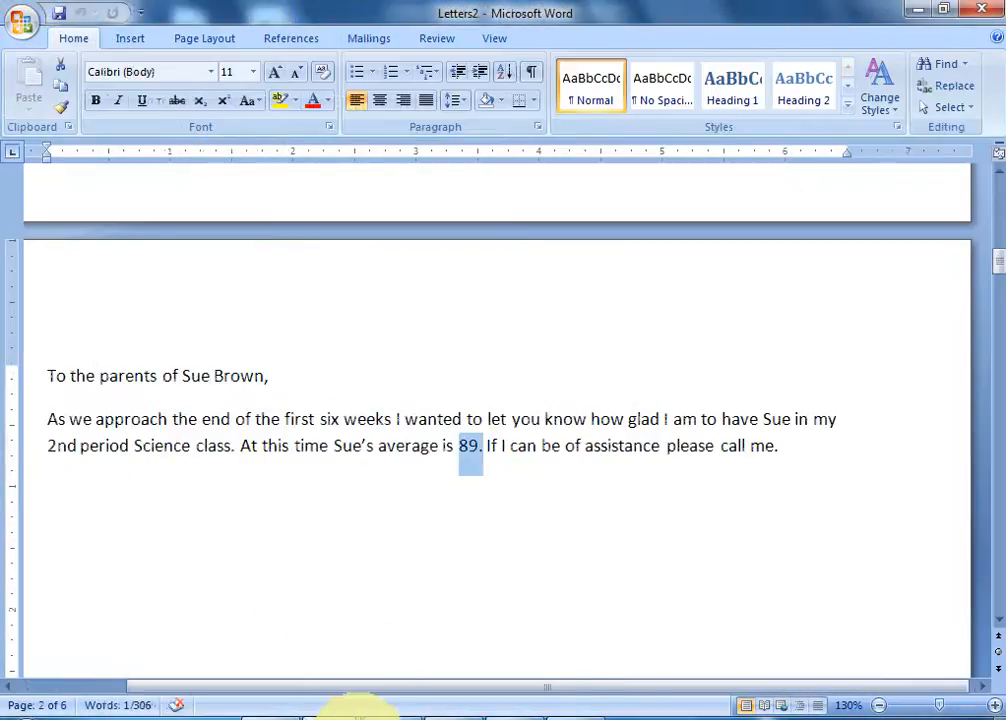
left_click(381, 707)
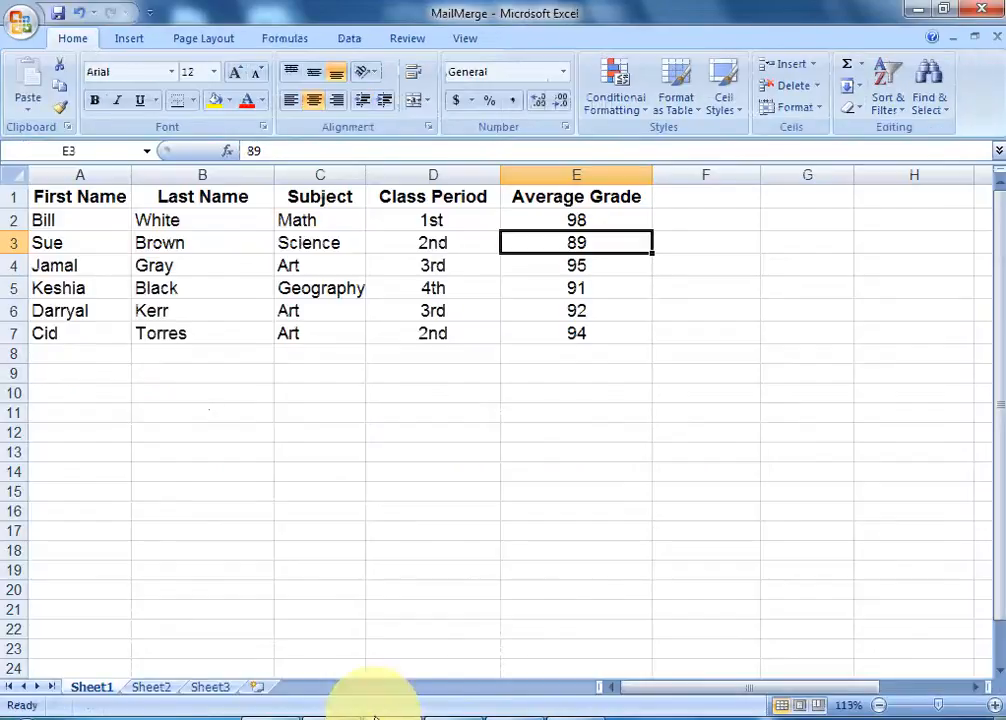
- Look over the empty rows beneath the student list, from row 8 downward
left_click(99, 354)
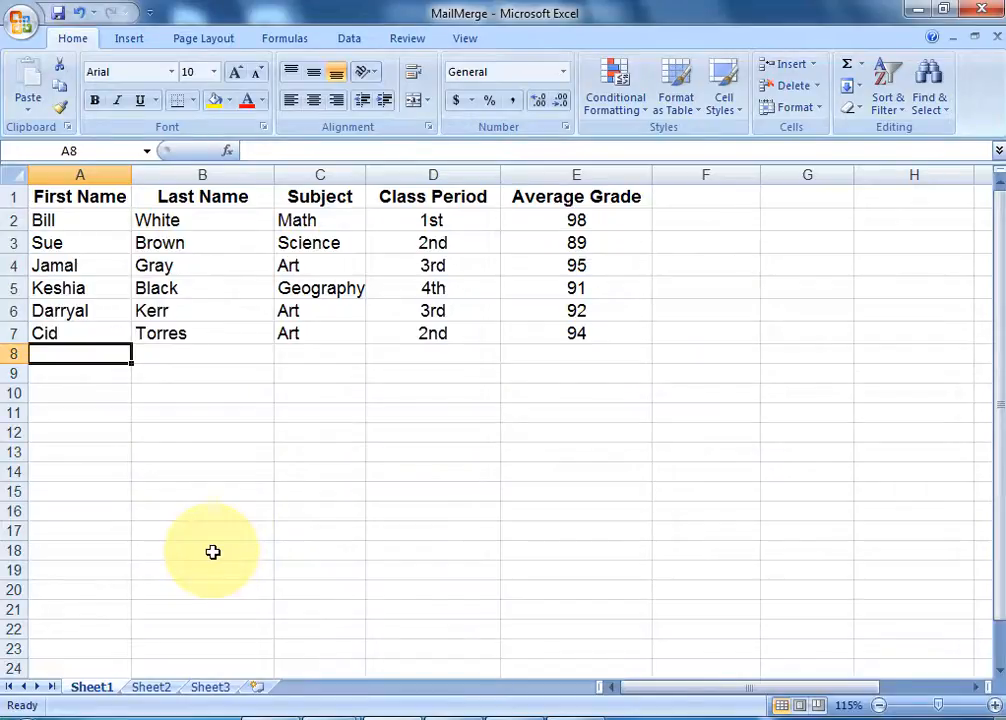
left_click(60, 622)
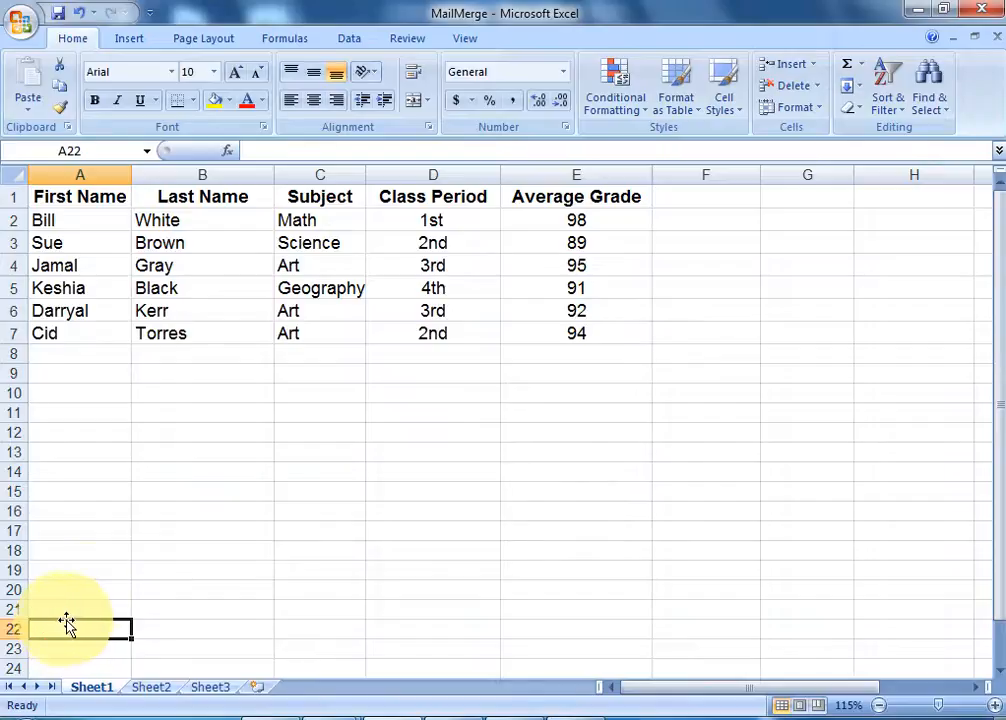
scroll(123, 636, "down", 8)
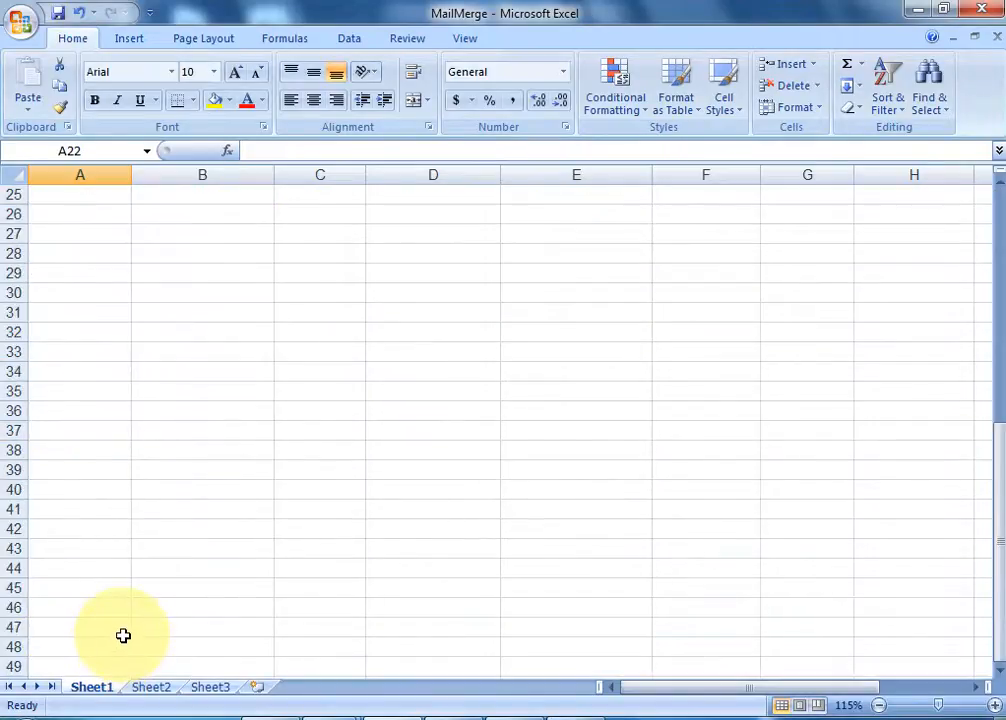
scroll(123, 636, "up", 3)
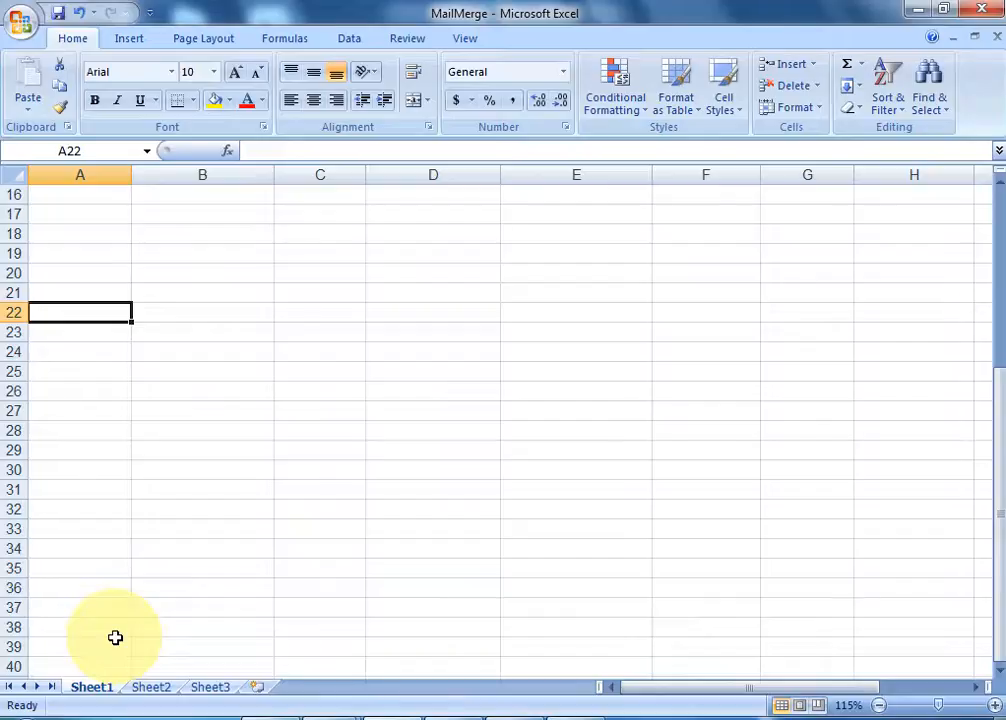